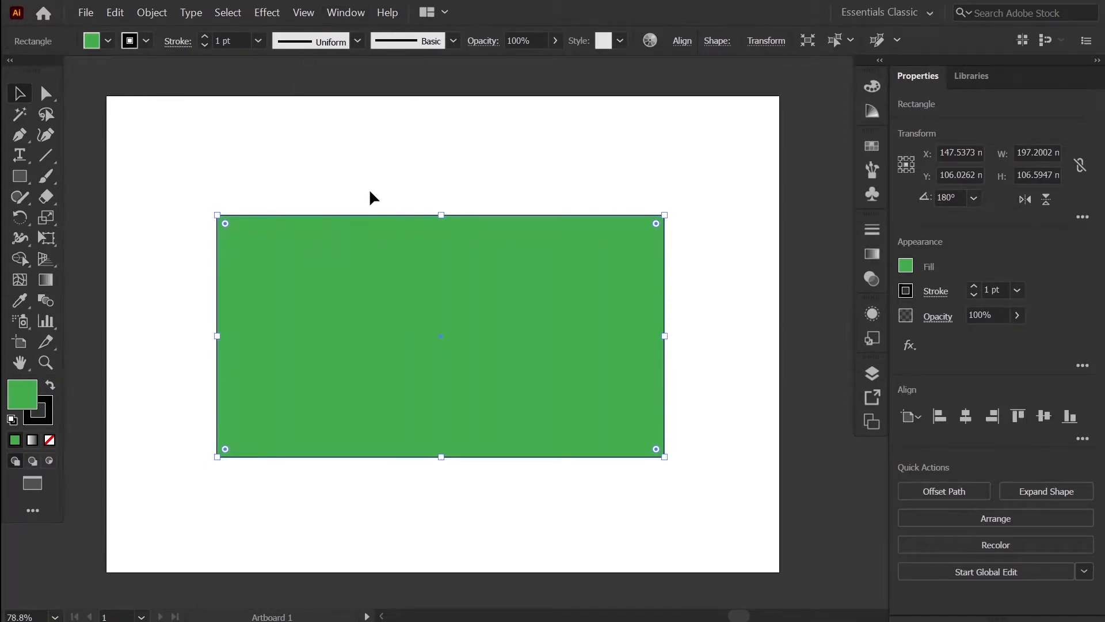
click(346, 12)
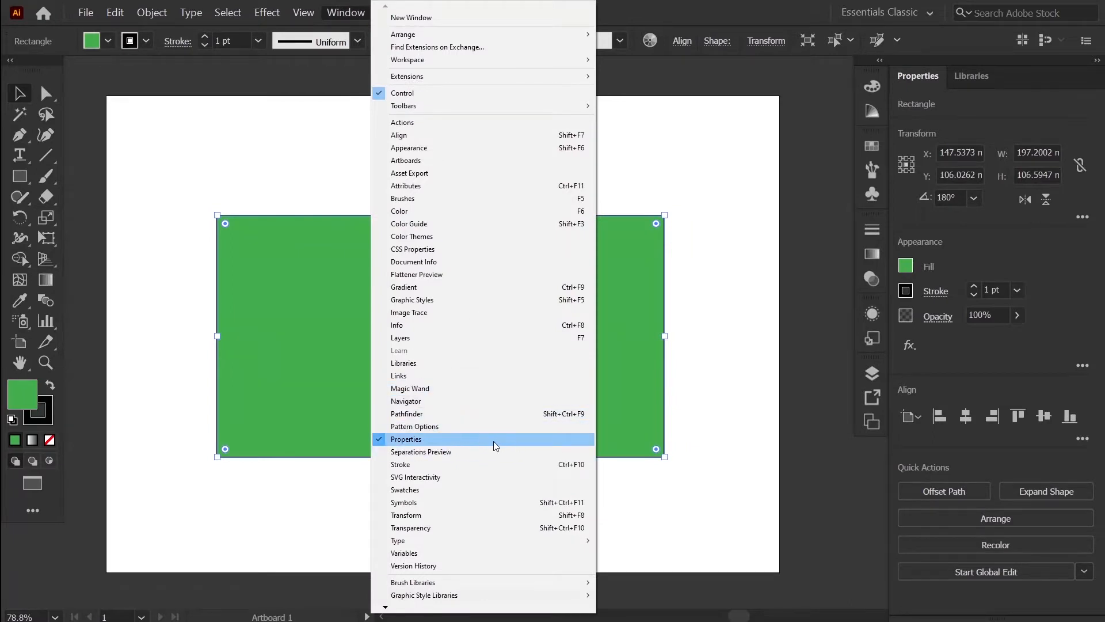
click(711, 286)
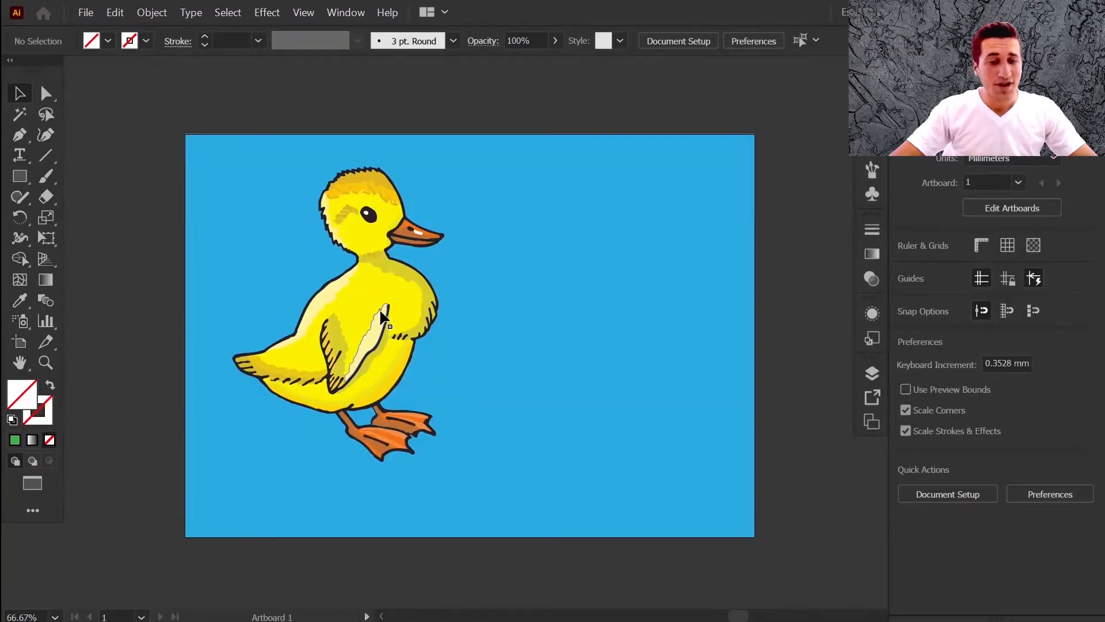
Try to mirror the duck by stretching its bounding box past the opposite edge, and undo the flip
scroll(380, 310, right, 2)
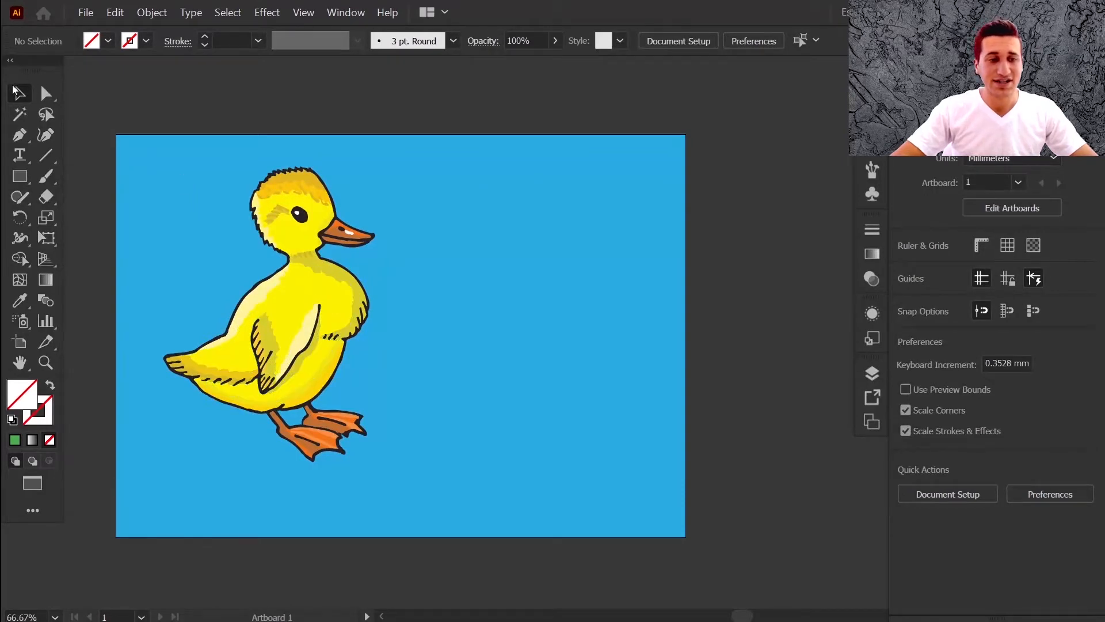
click(303, 274)
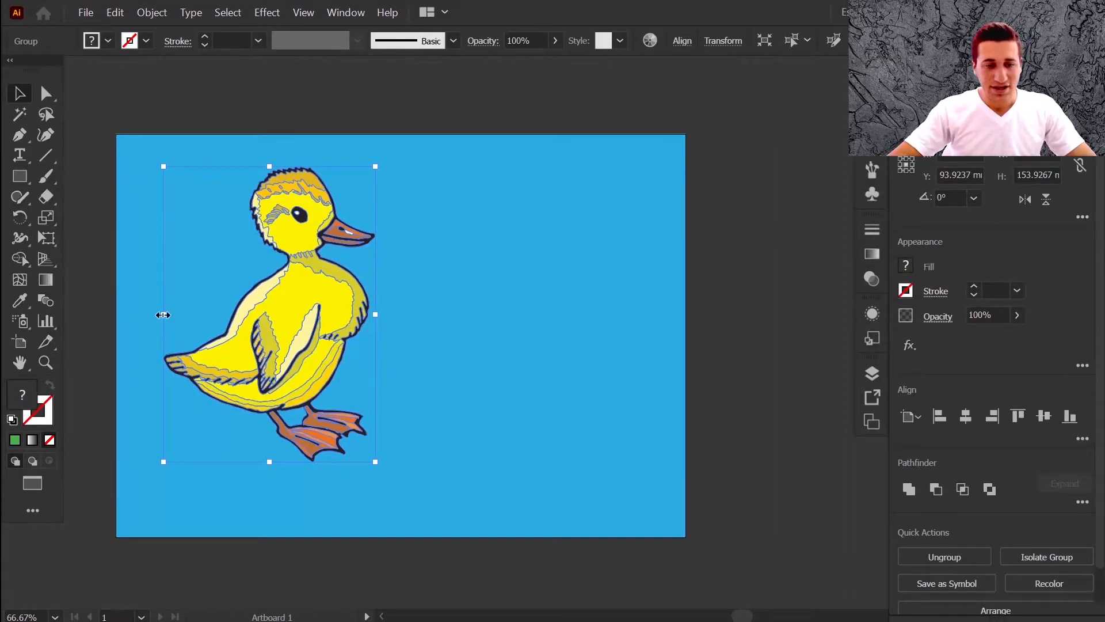
drag(163, 315, 556, 302)
key(shift)
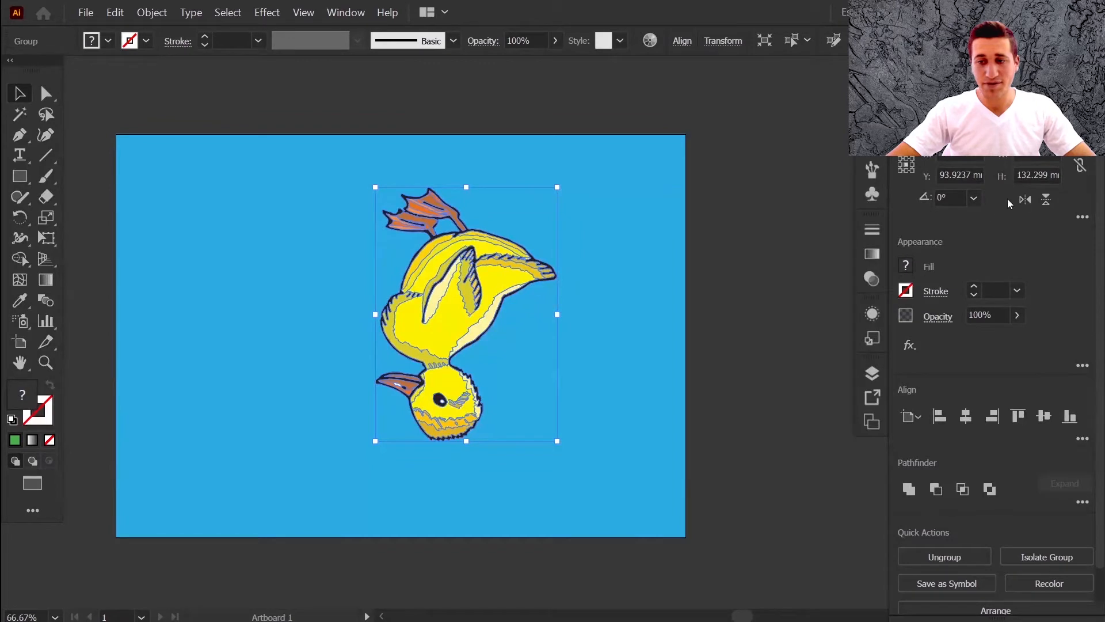
key(ctrl+z)
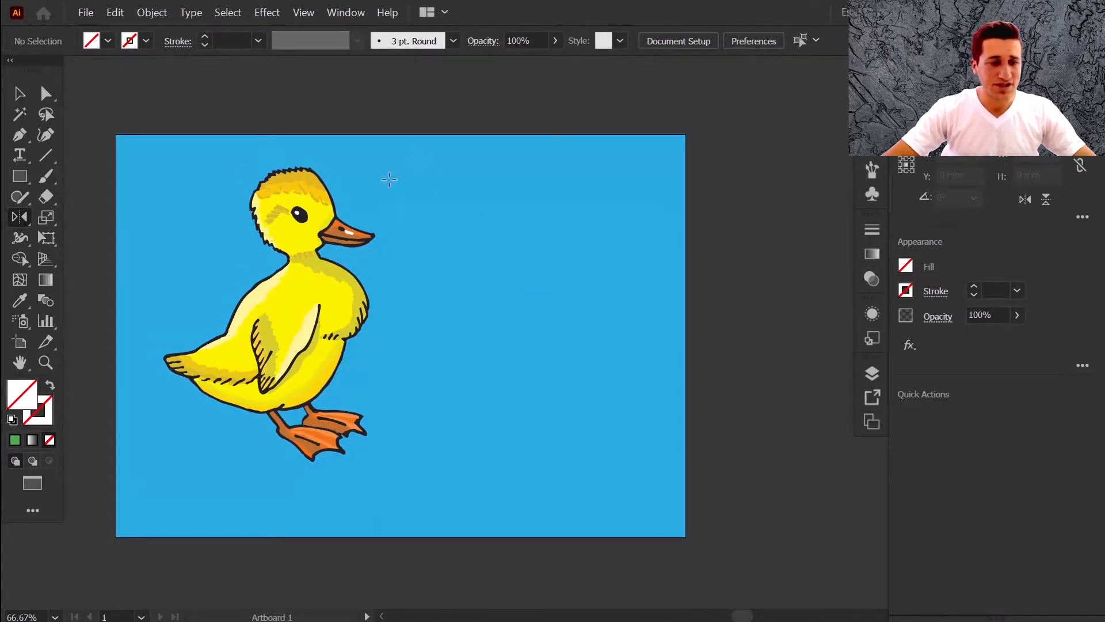
Try to reflect the duck about a vertical axis beside its beak with the Reflect tool
ctrl+click(290, 194)
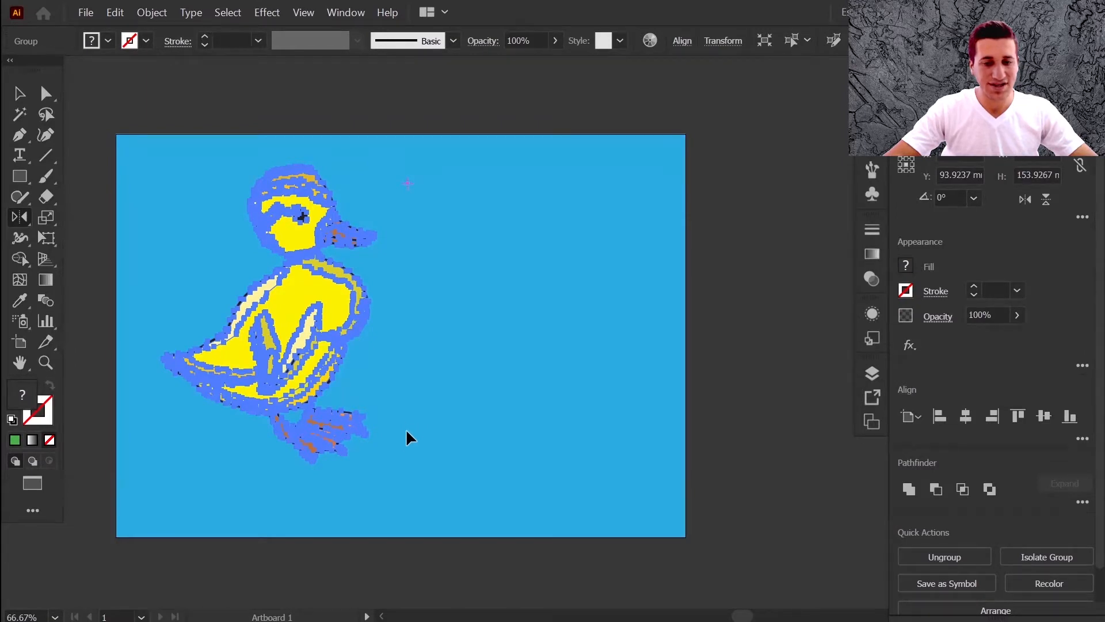
drag(406, 429, 347, 429)
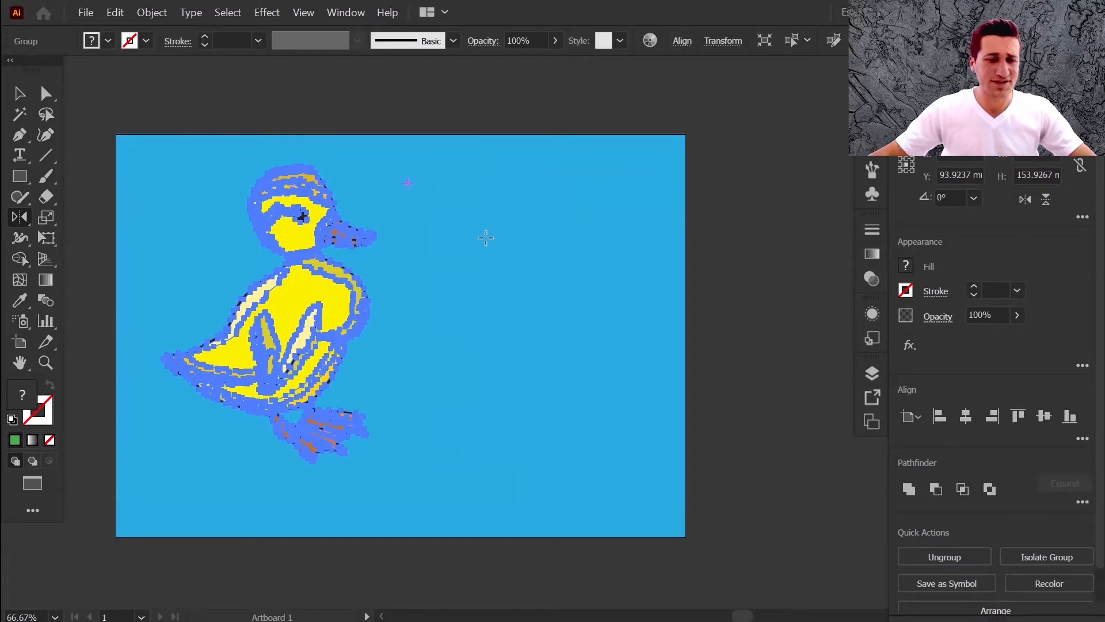
key(v)
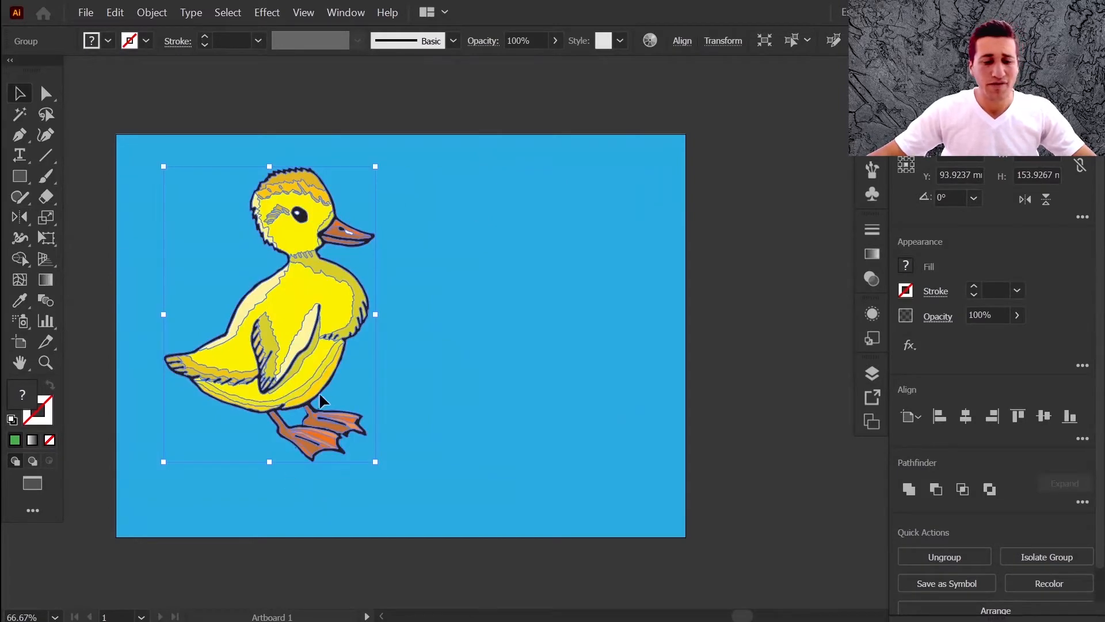
Scale the duck down to about 99.56 mm tall and place it in the upper middle of the artboard
drag(313, 327, 371, 270)
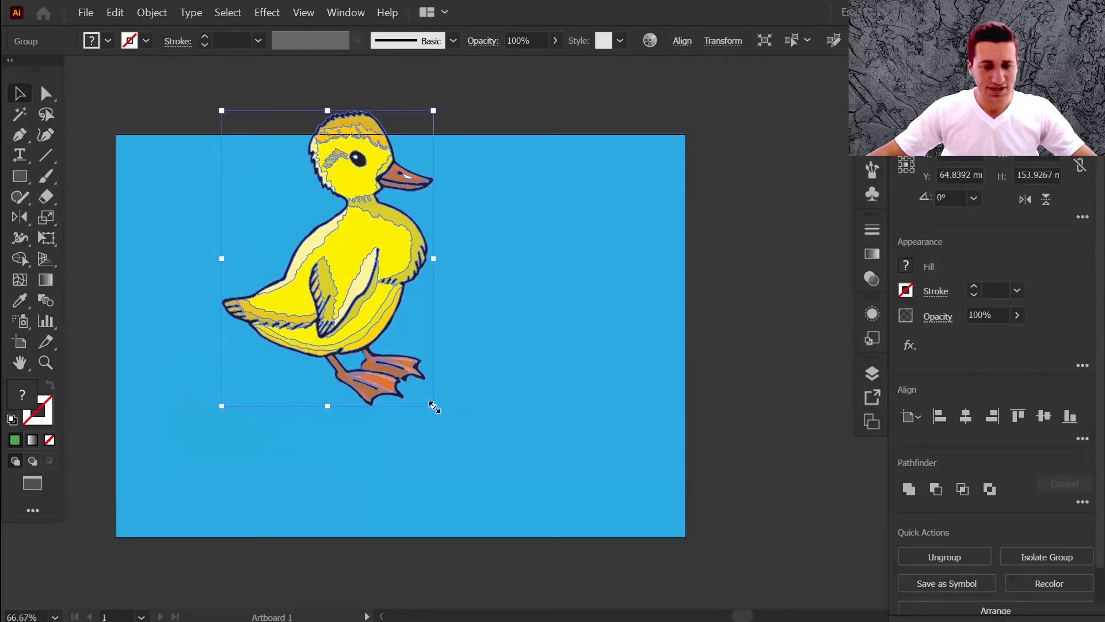
drag(435, 407, 359, 302)
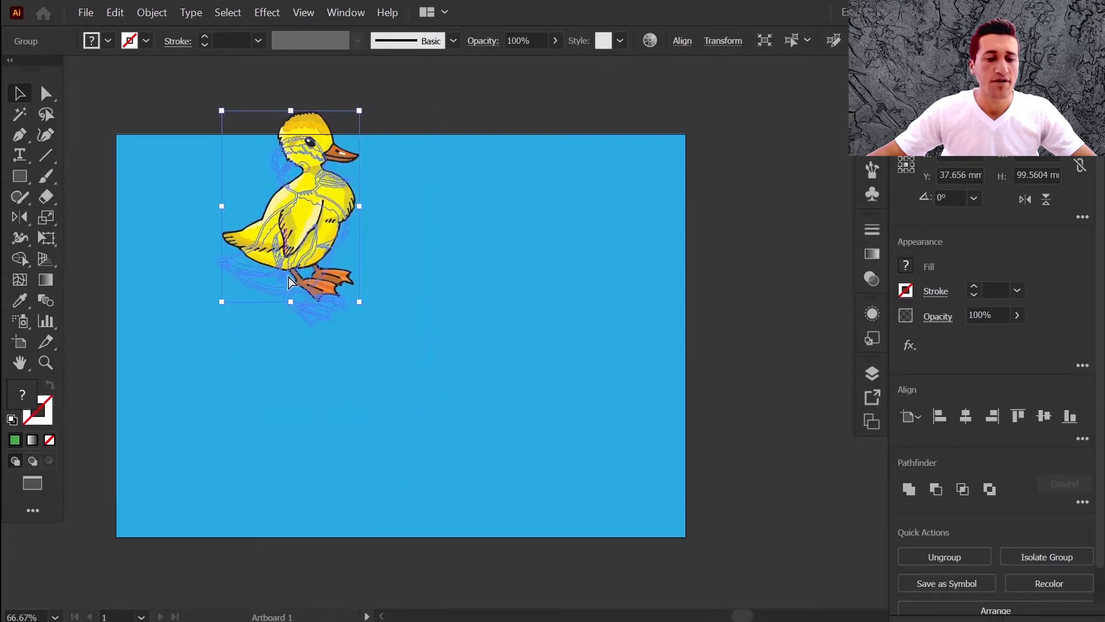
drag(289, 282, 322, 329)
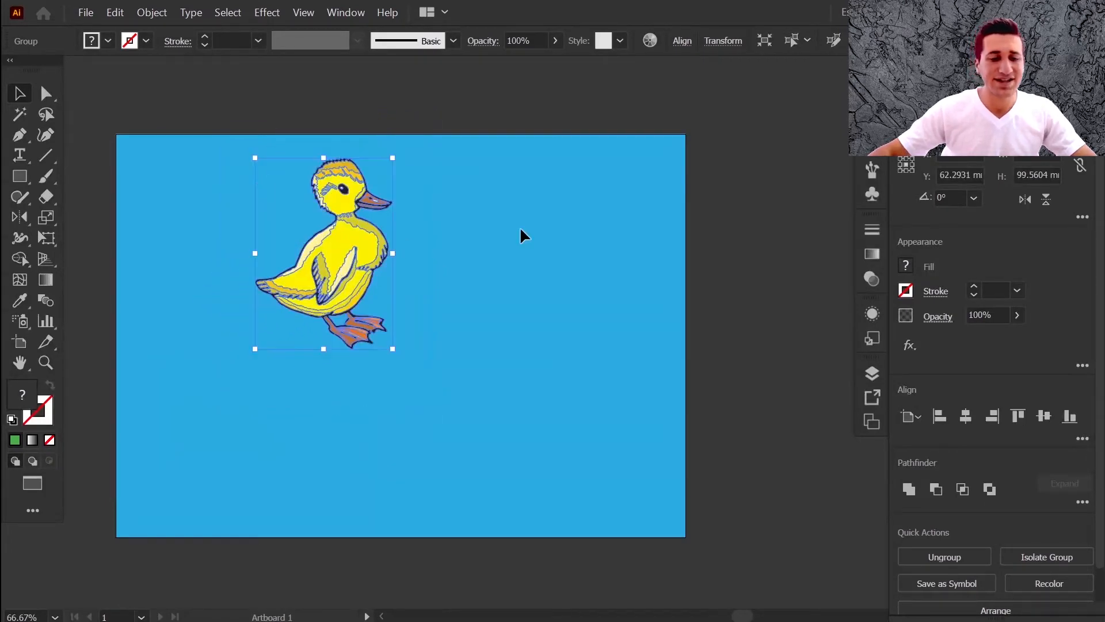
Try to reflect the duck across a horizontal axis below its feet, defined by two points, and undo it
click(19, 218)
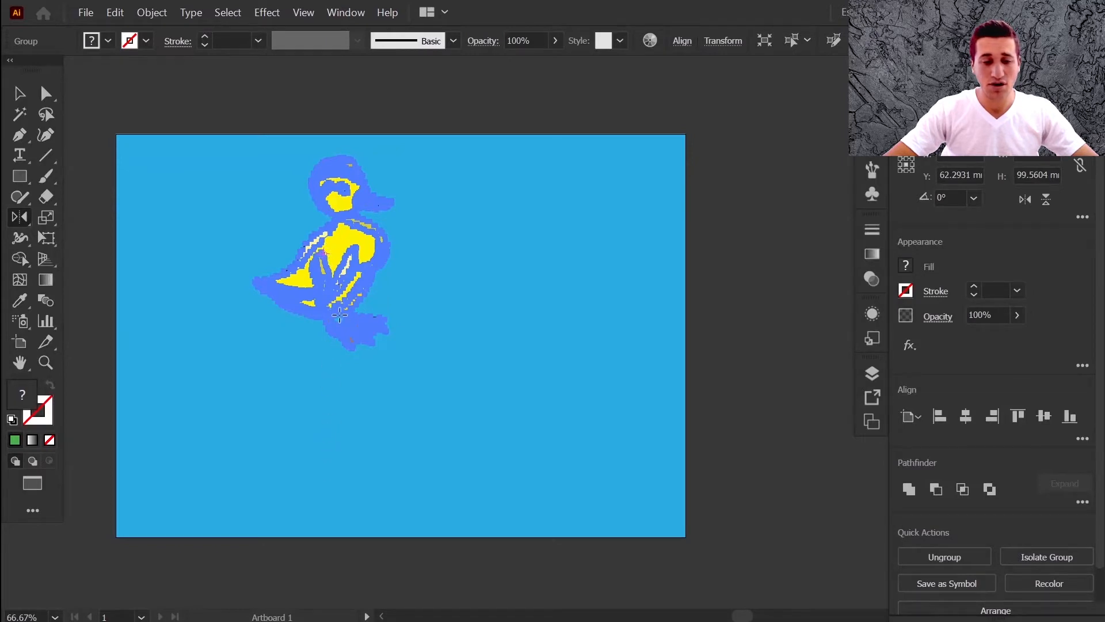
click(200, 371)
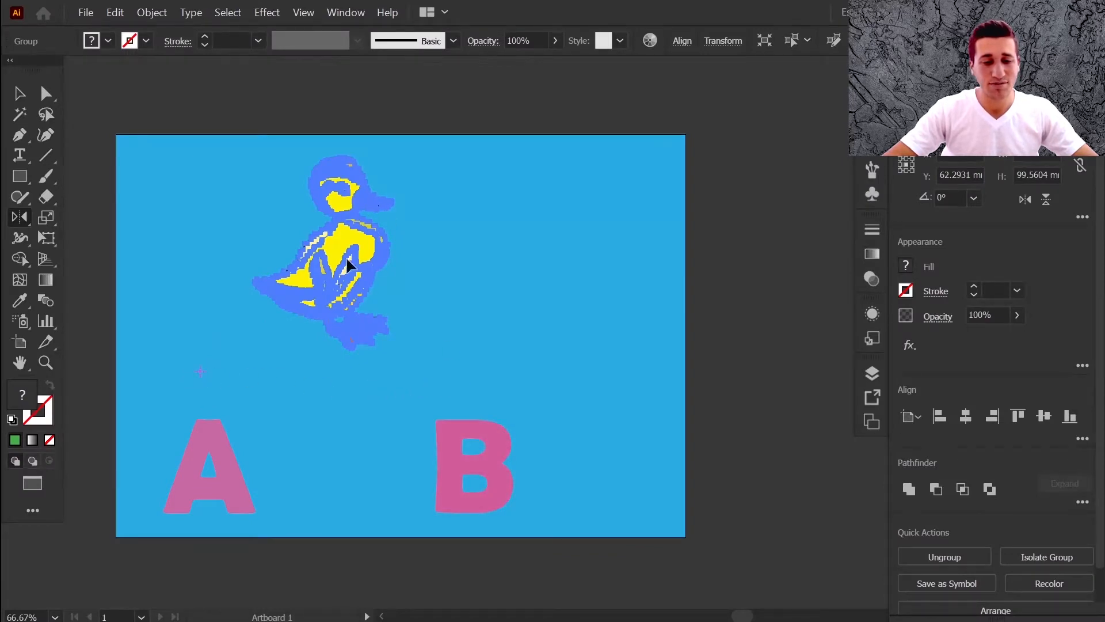
click(442, 372)
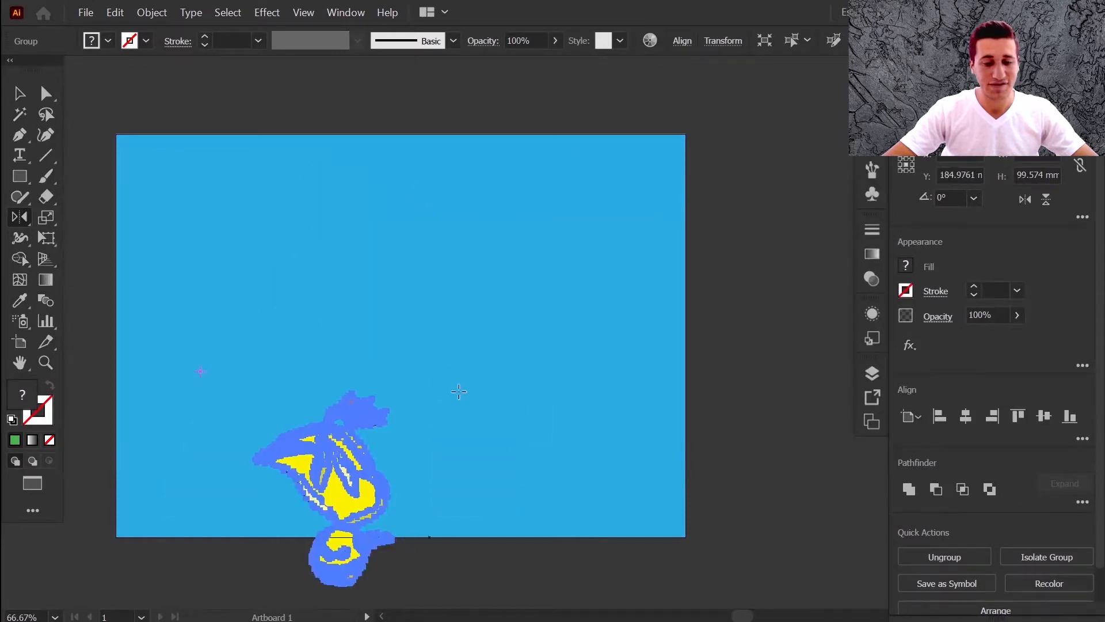
key(ctrl+z)
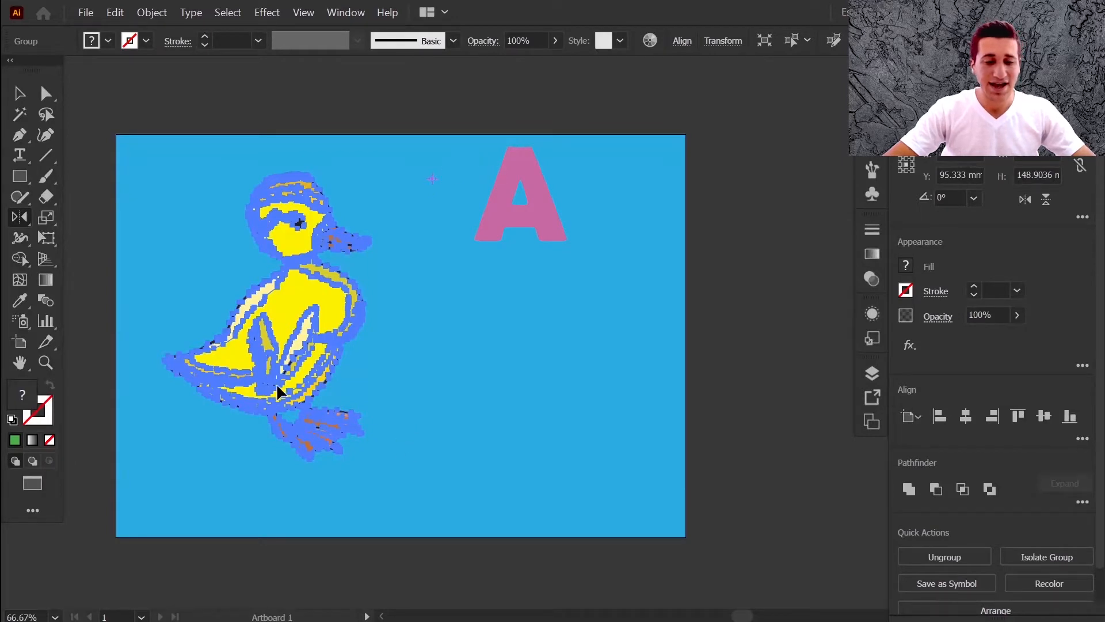
Try freehand and constrained reflections of the duck about a point to the right of its head, undoing each one
drag(212, 378, 581, 316)
key(shift)
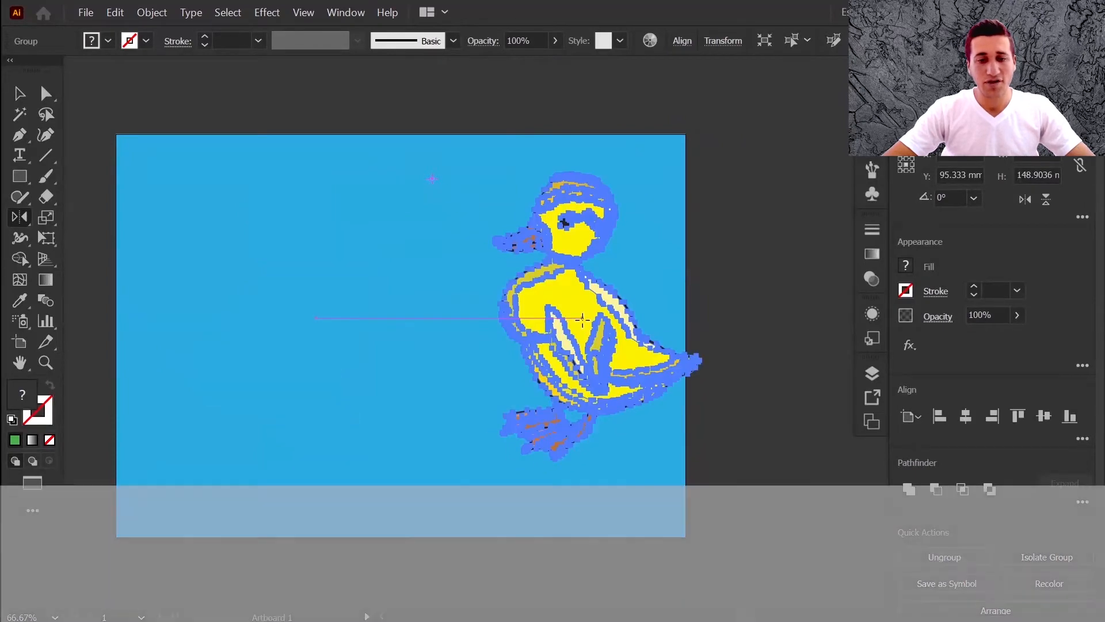
key(ctrl+z)
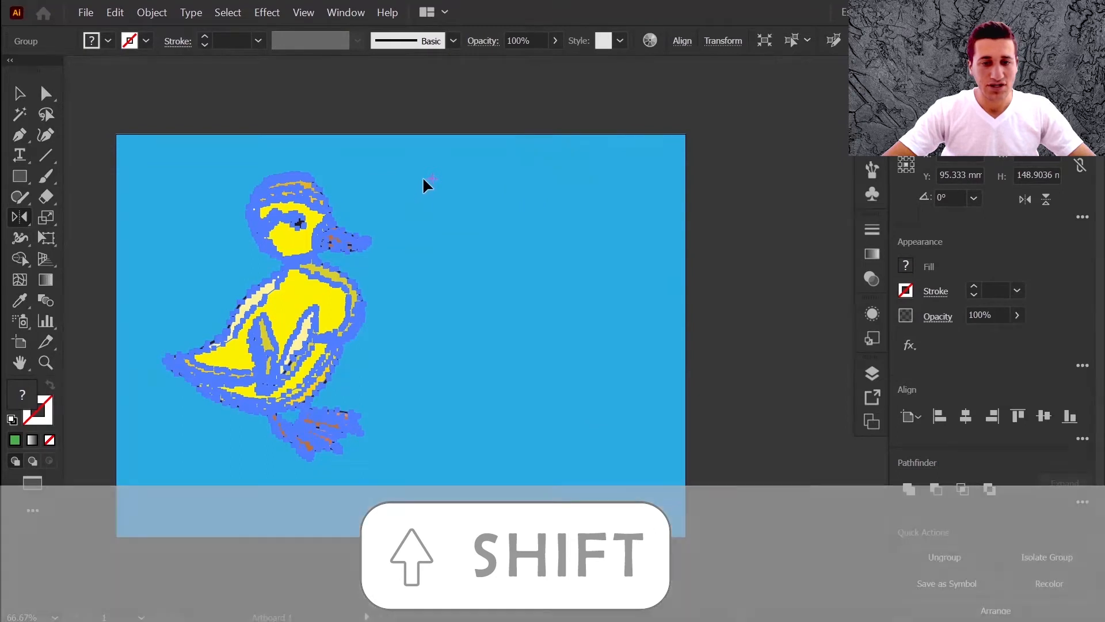
drag(422, 176, 437, 176)
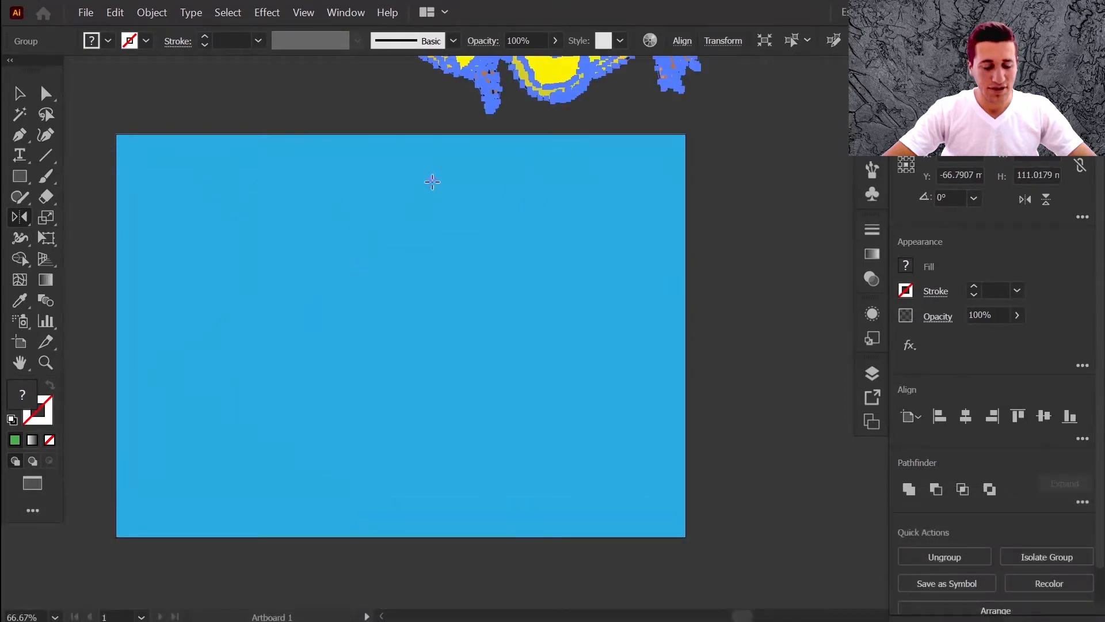
key(ctrl+z)
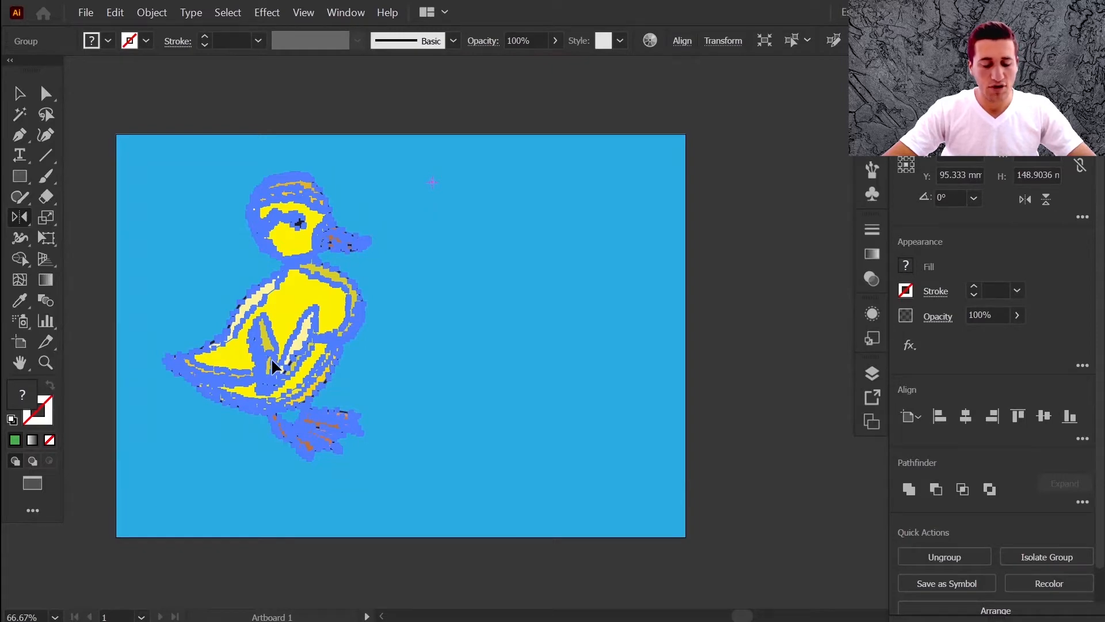
drag(271, 357, 566, 316)
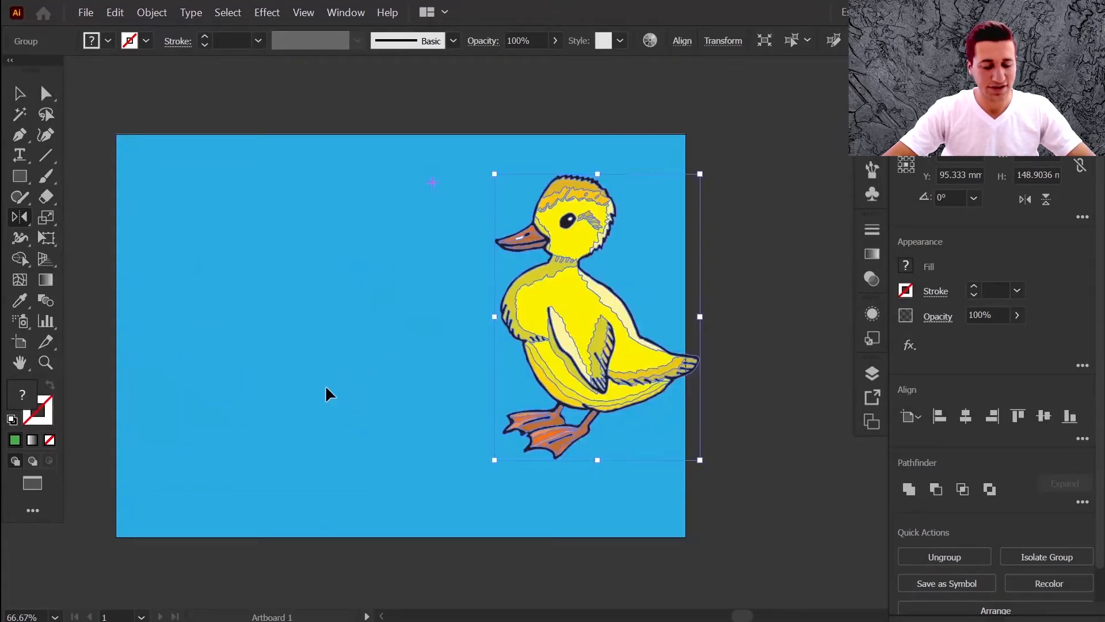
key(ctrl+z)
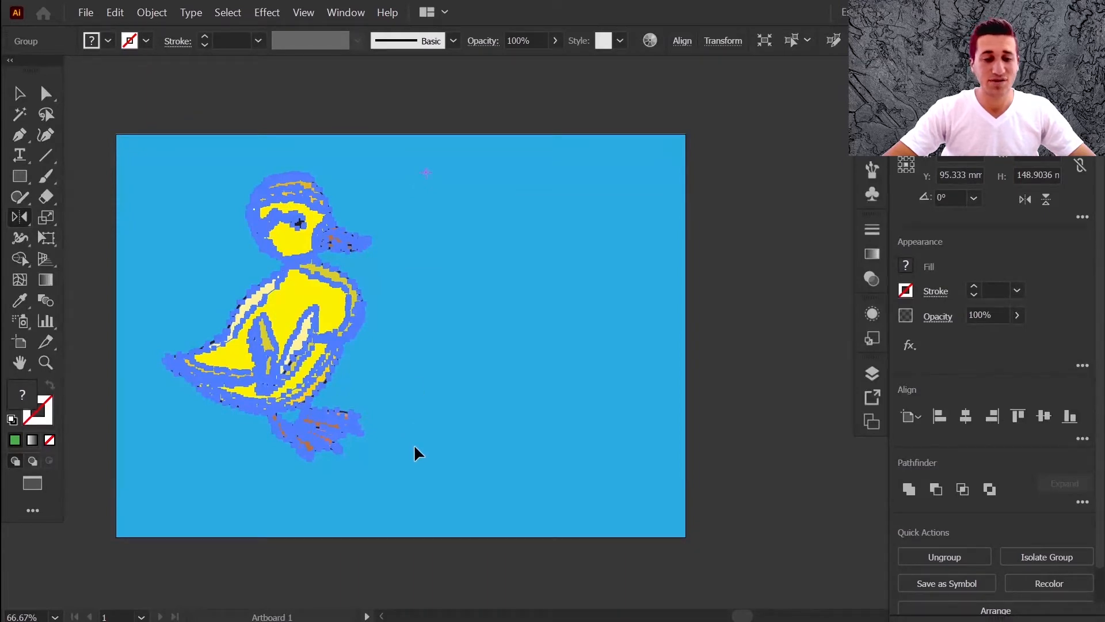
Reflect a copy of the duck across a nearly vertical two-point axis beside its beak, and deselect it
drag(417, 416, 415, 419)
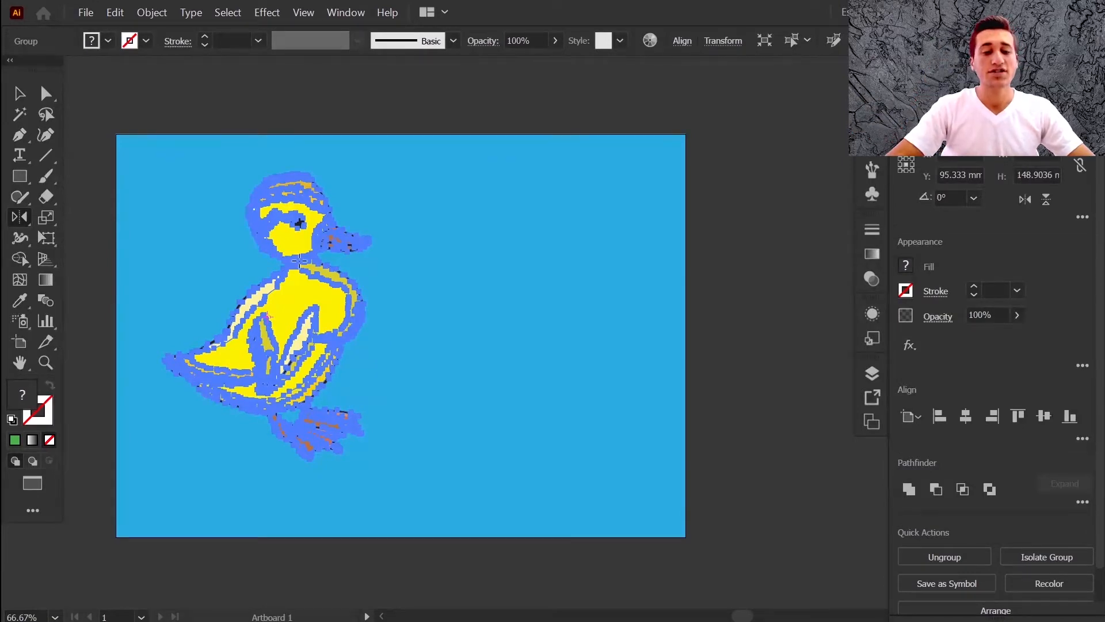
click(428, 168)
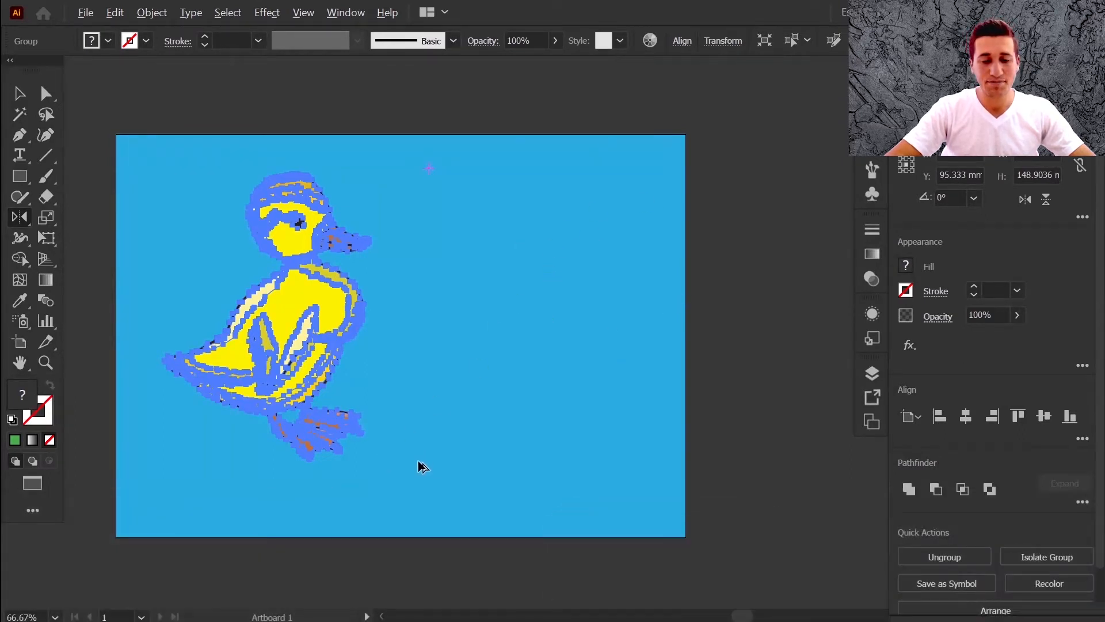
drag(429, 459, 424, 453)
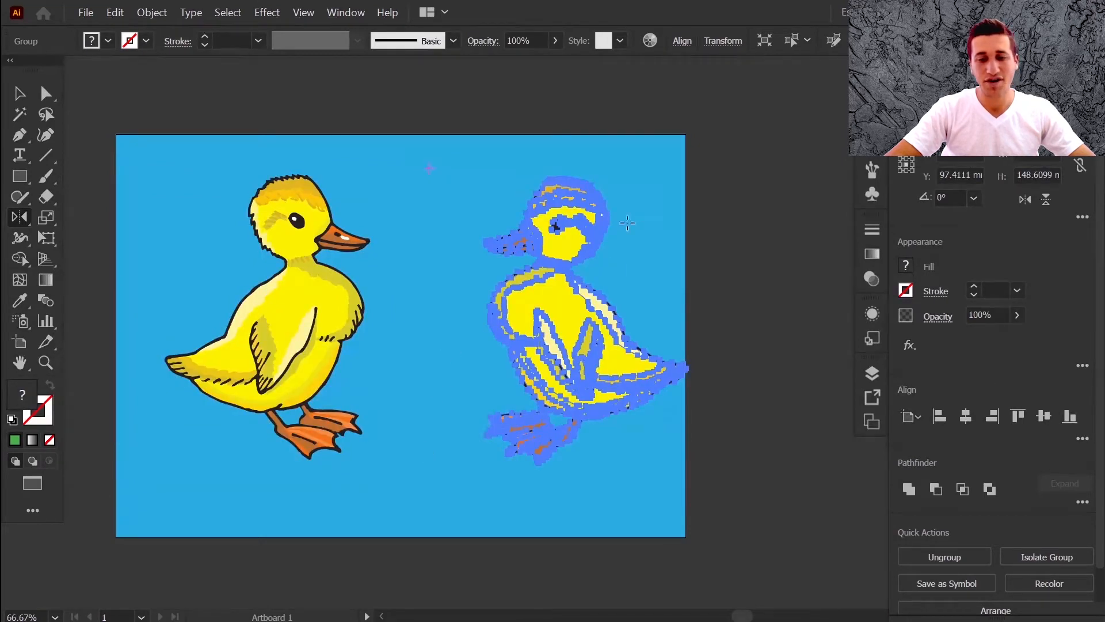
drag(424, 347, 424, 348)
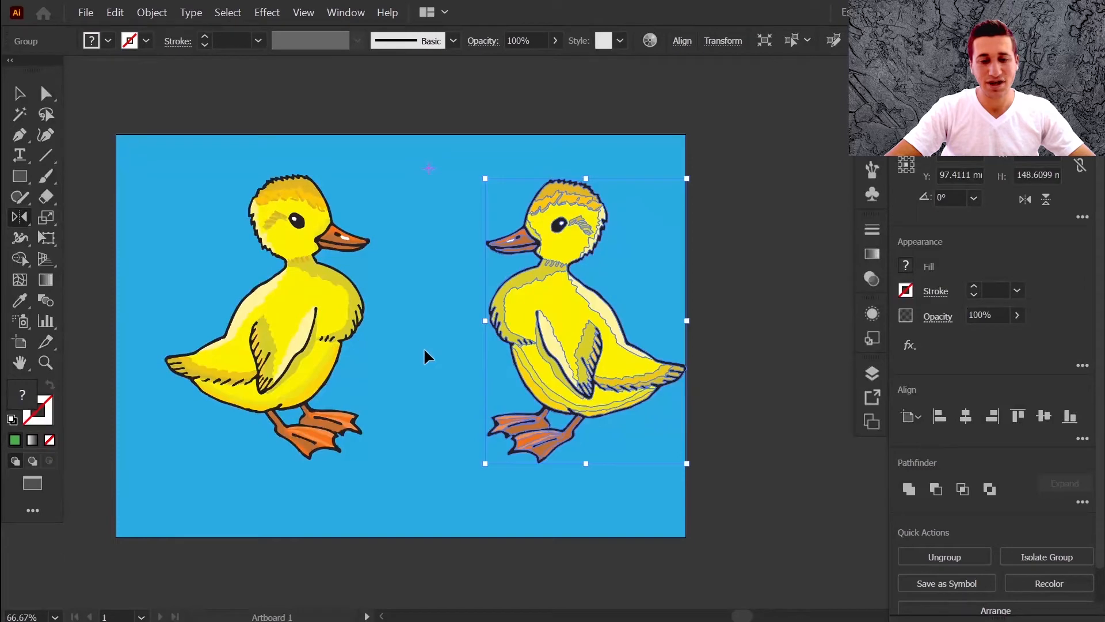
click(425, 346)
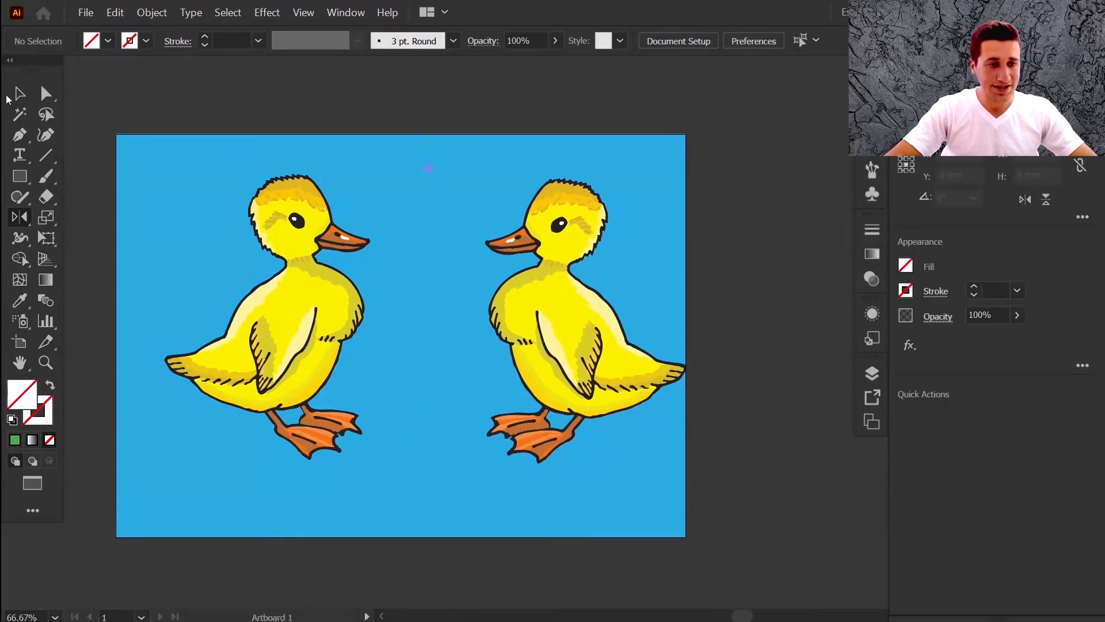
Delete the mirrored duck copy and move the original duck slightly down and to the left
key(v)
click(552, 320)
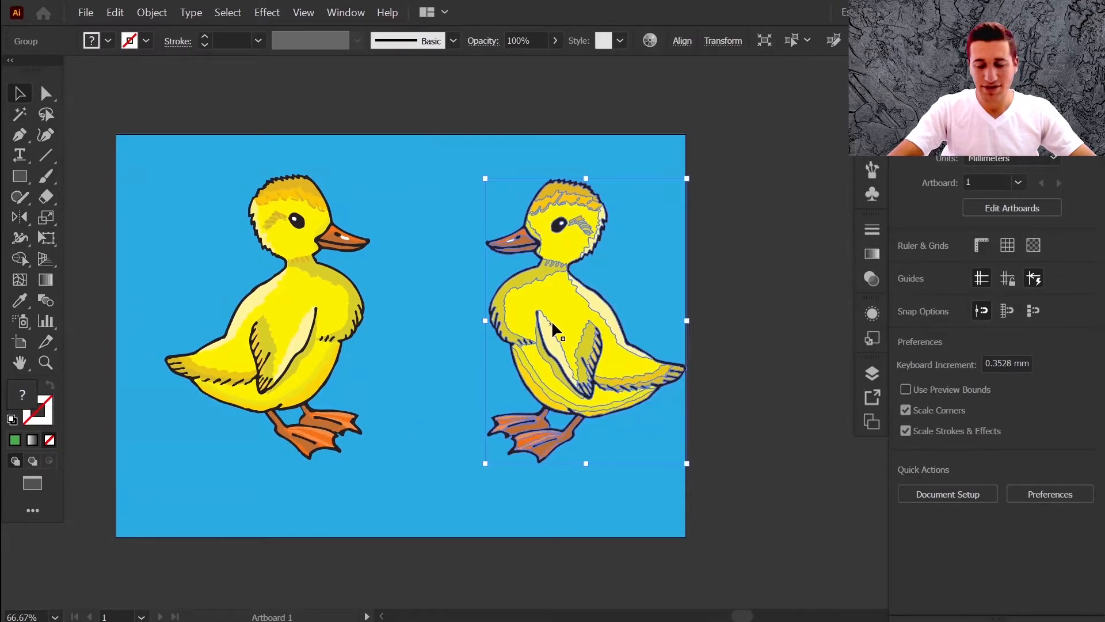
key(Delete)
drag(285, 305, 268, 328)
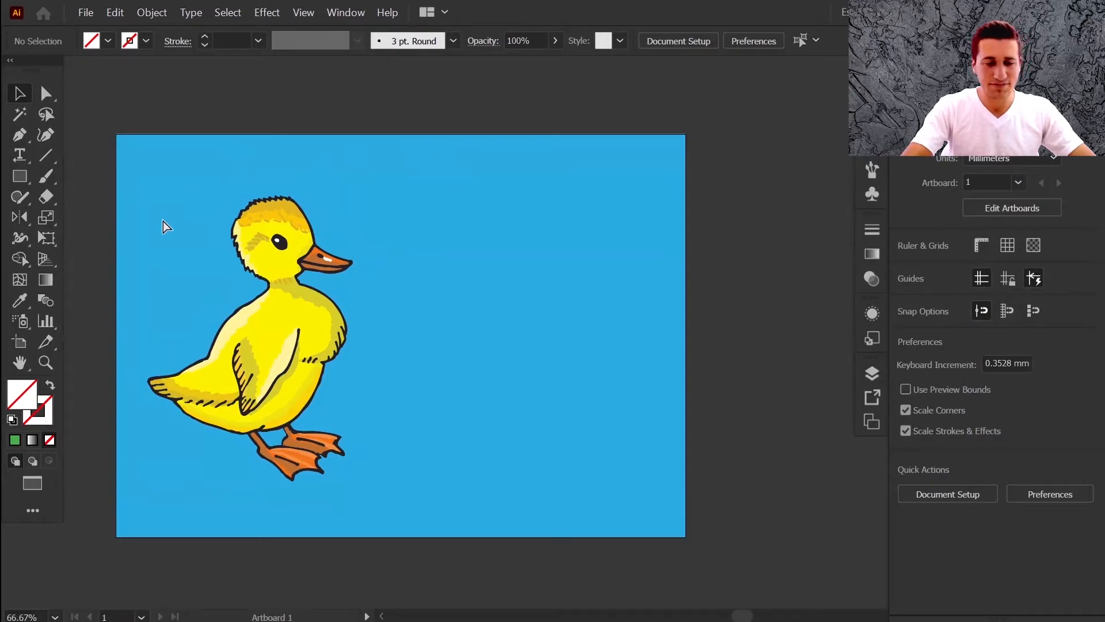
Show the rulers, and add a vertical guide centred horizontally on the artboard
key(ctrl+r)
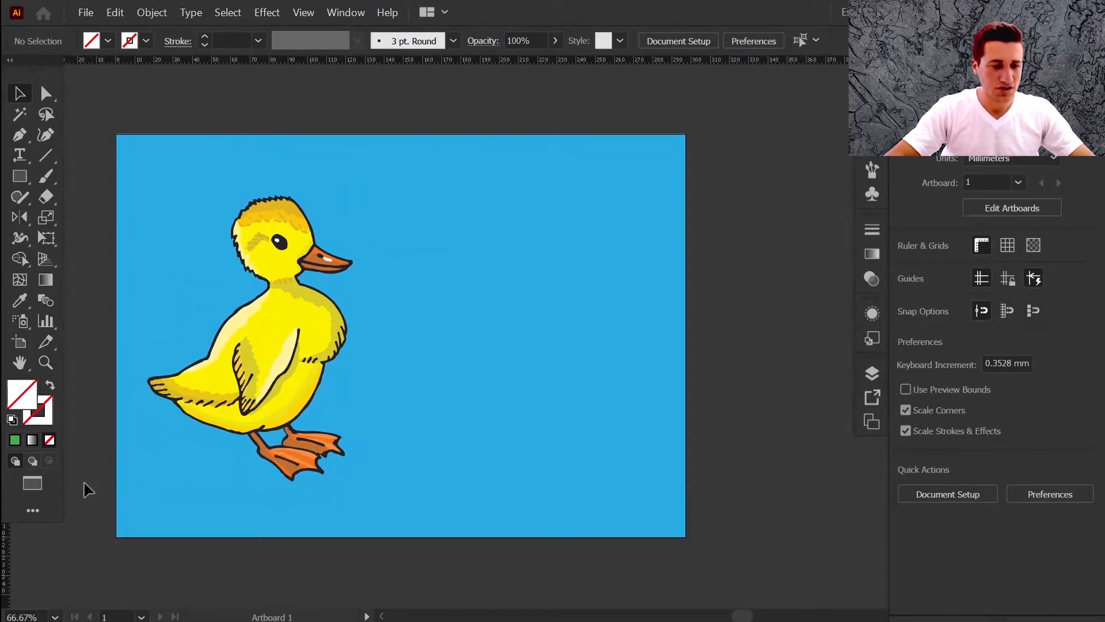
drag(7, 551, 316, 528)
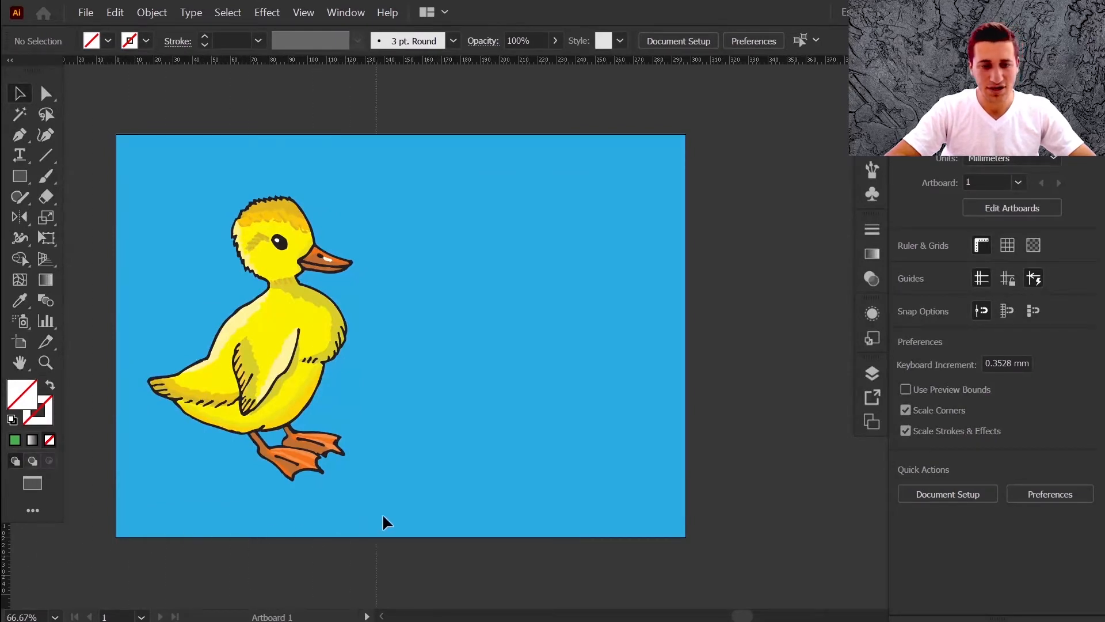
drag(383, 515, 386, 515)
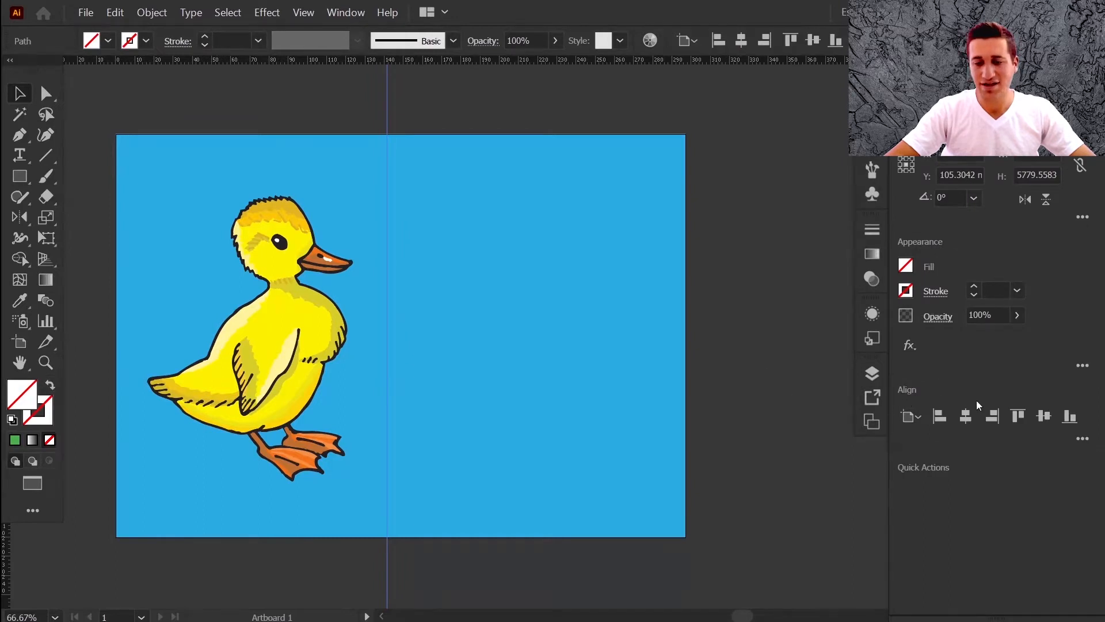
click(966, 419)
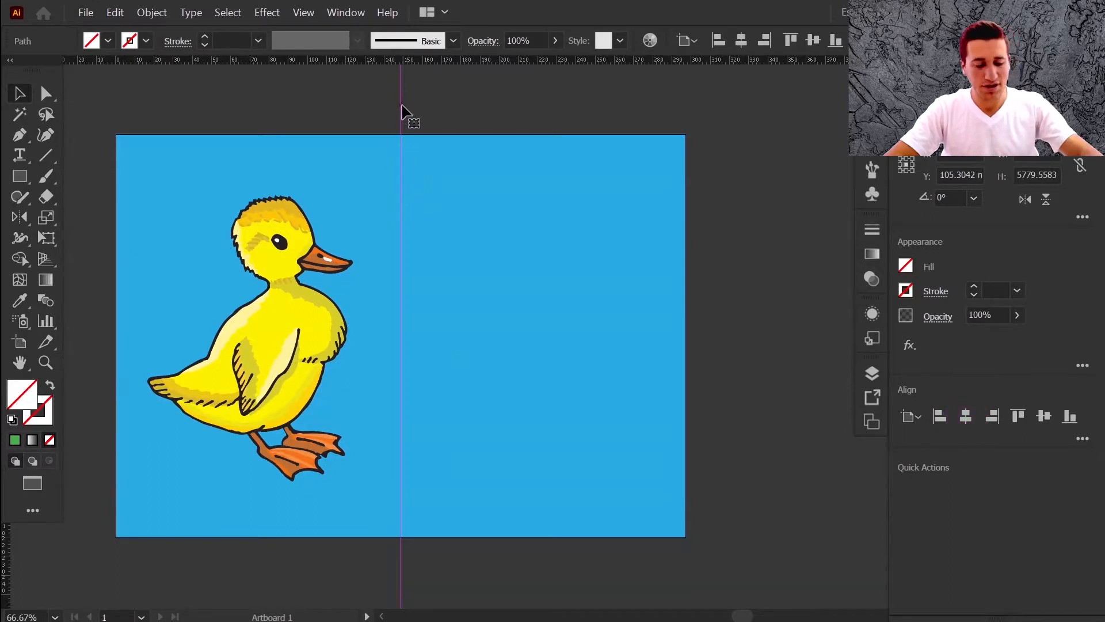
click(357, 105)
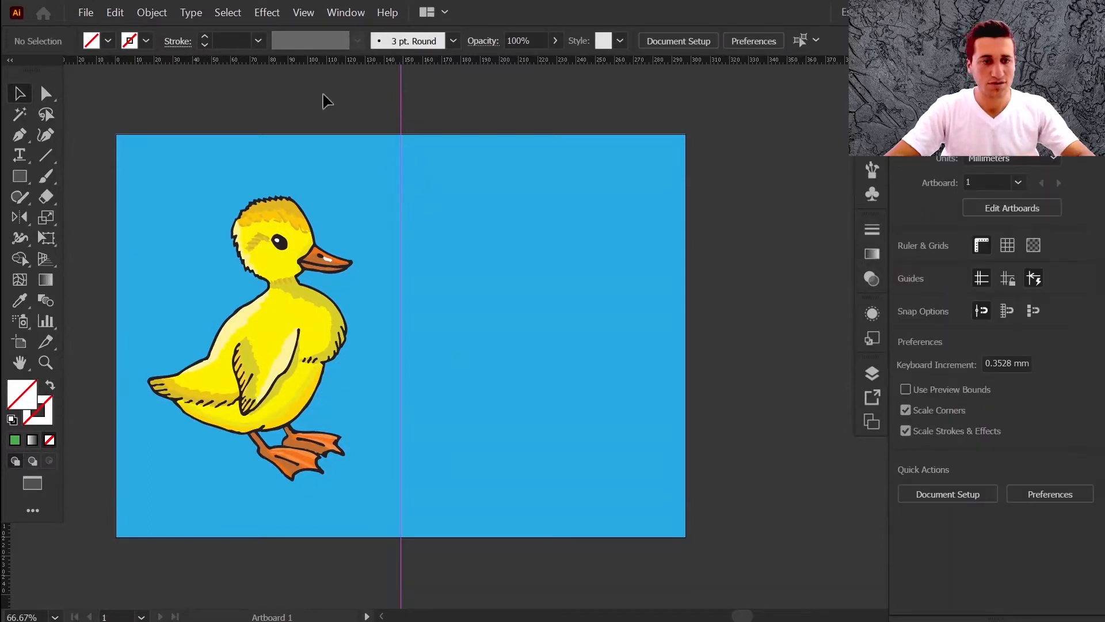
Reflect a copy of the duck across the vertical centre guide with the Reflect tool, and deselect it
click(263, 347)
click(19, 220)
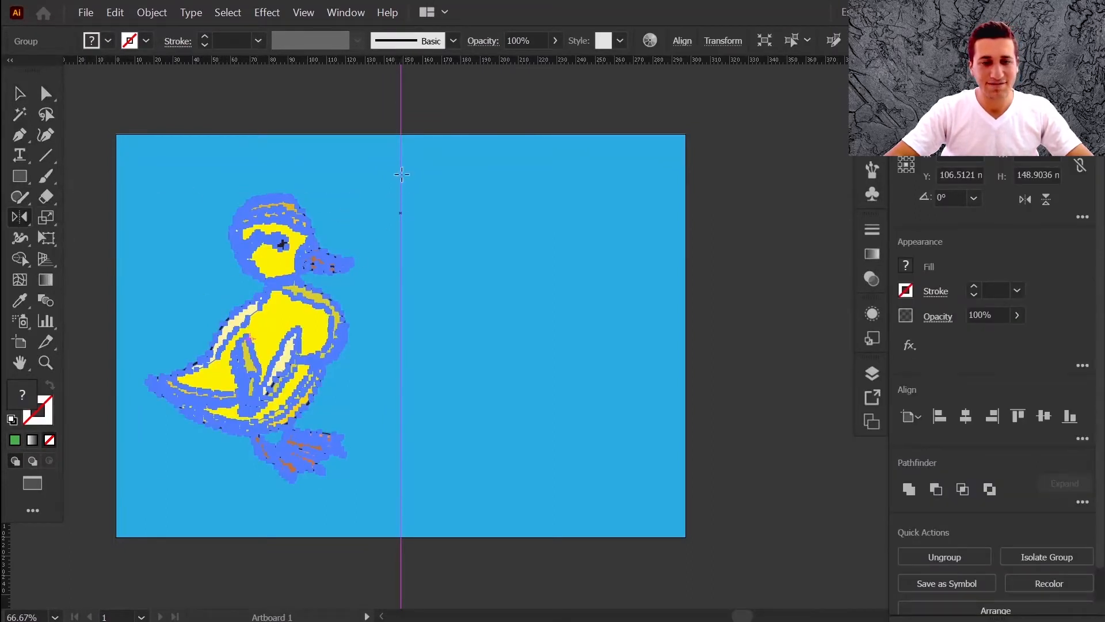
click(401, 151)
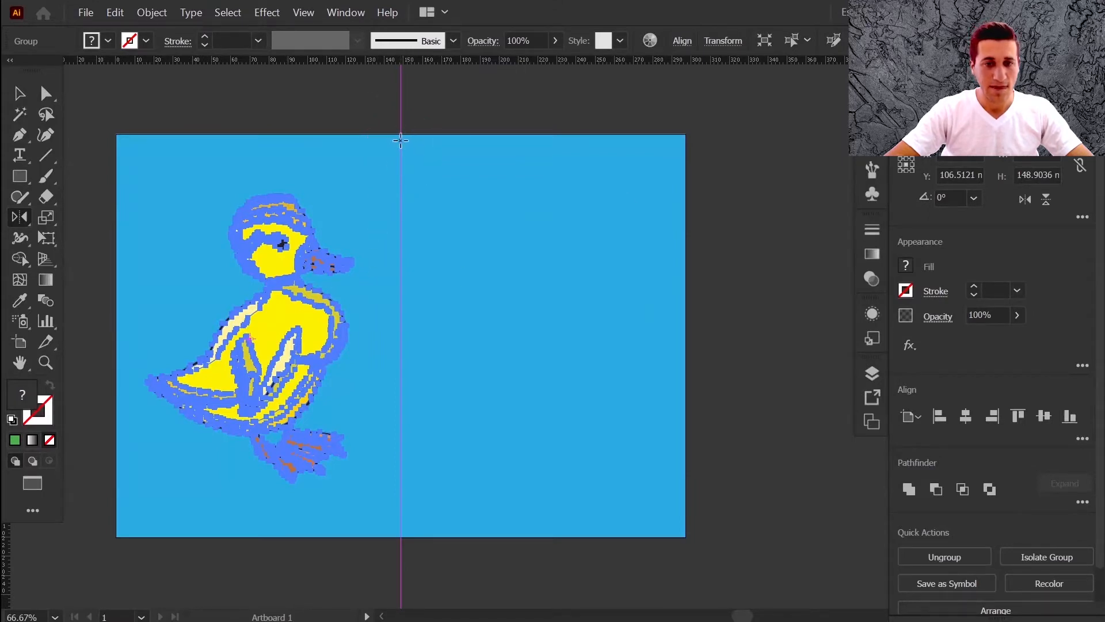
click(400, 517)
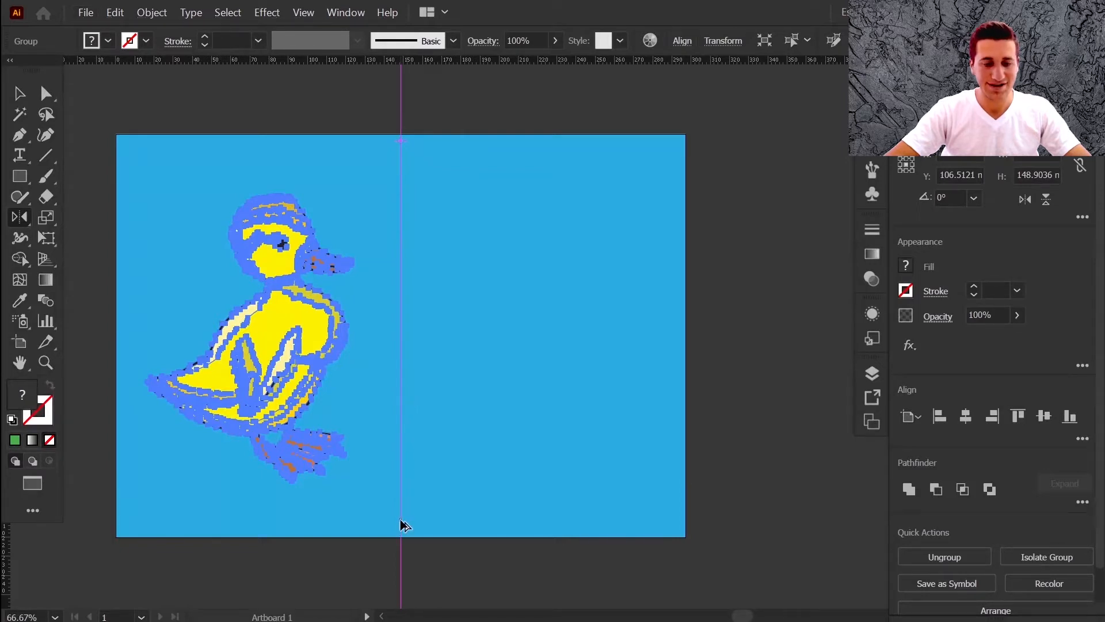
drag(403, 525, 403, 525)
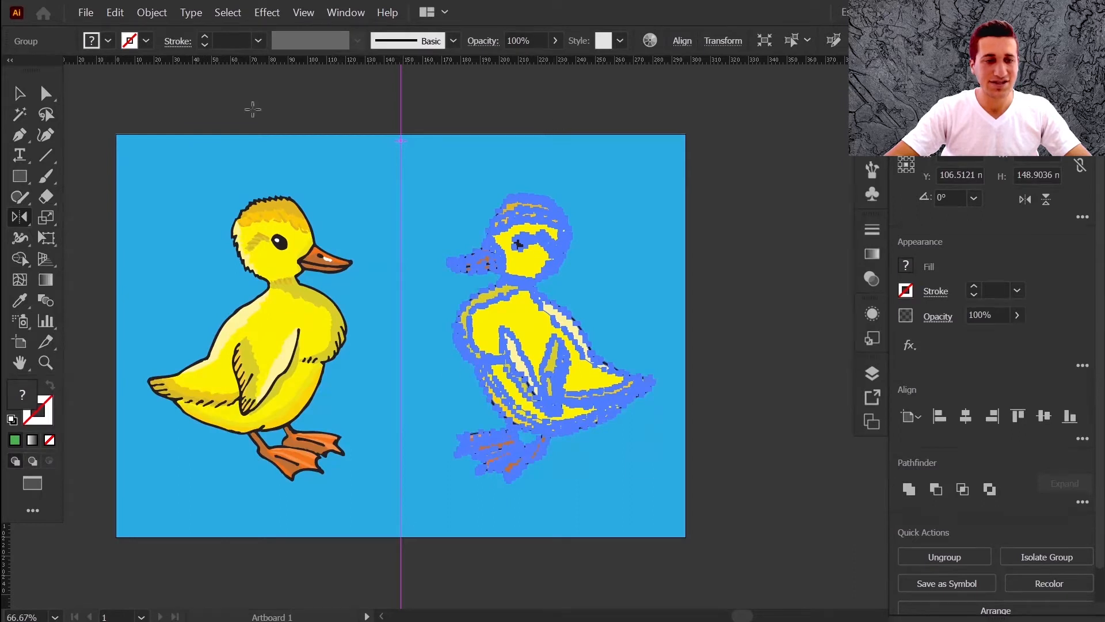
key(v)
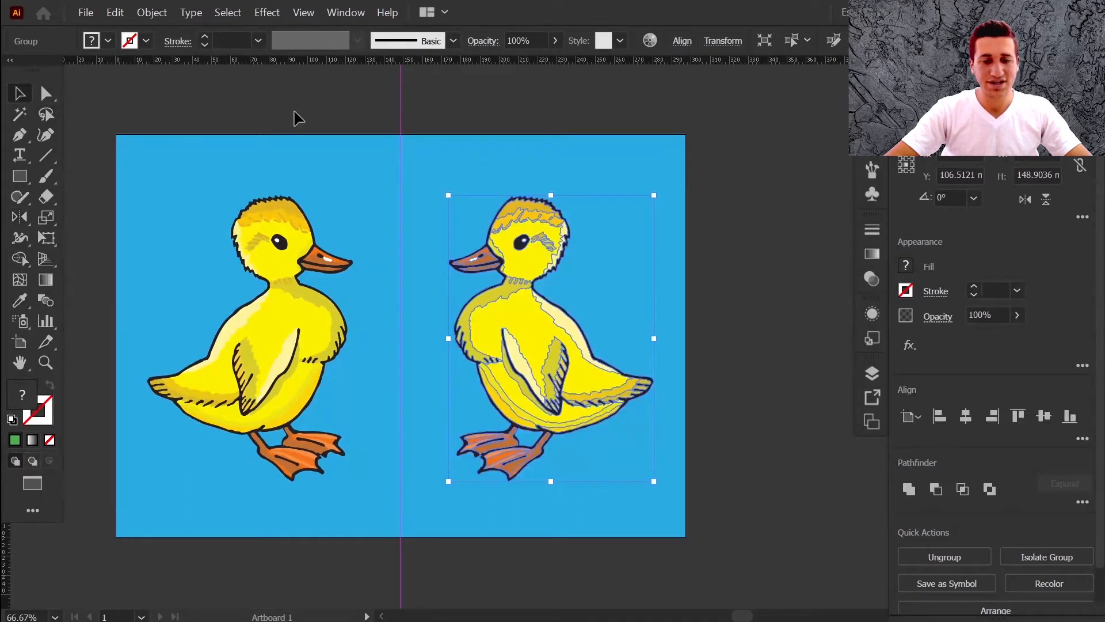
click(296, 118)
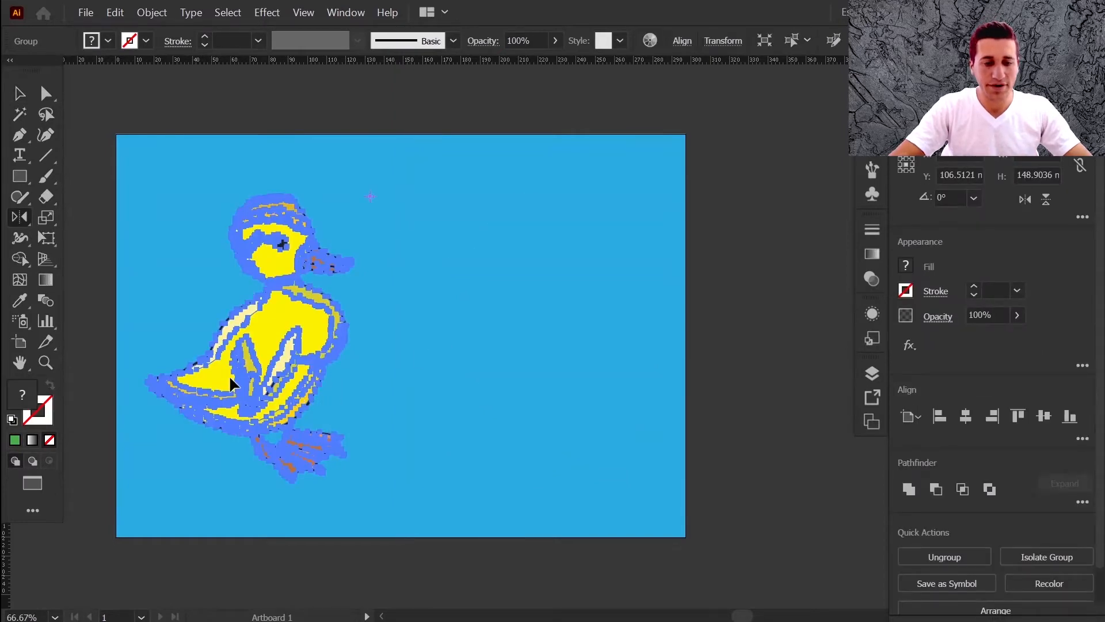
Try a freehand reflection of the duck, plus quick horizontal and vertical flips in place
drag(229, 375, 534, 390)
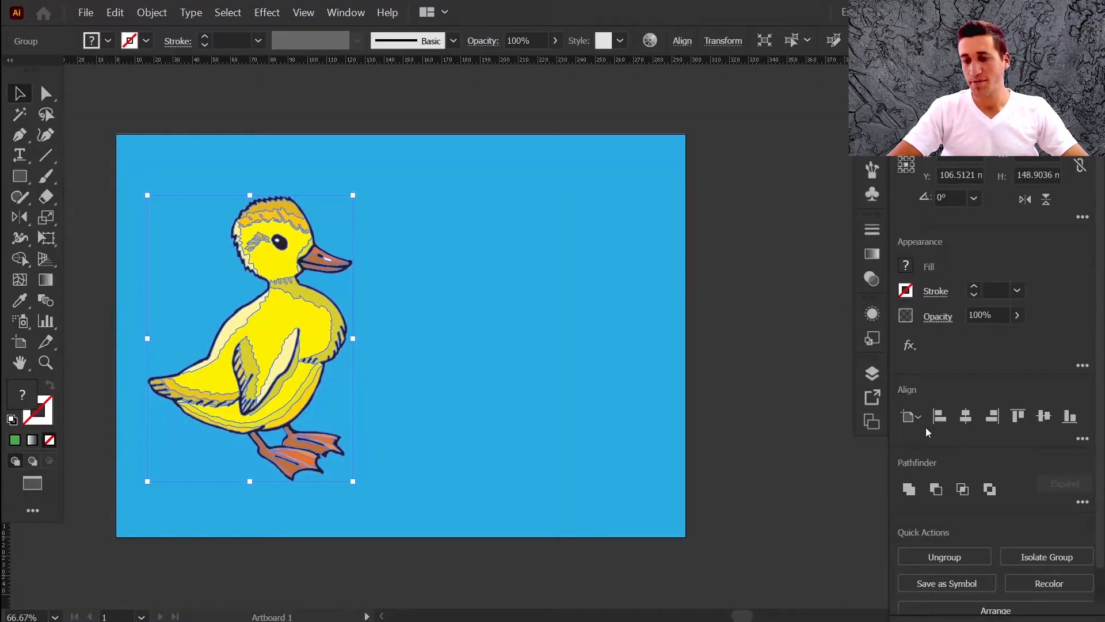
click(1028, 202)
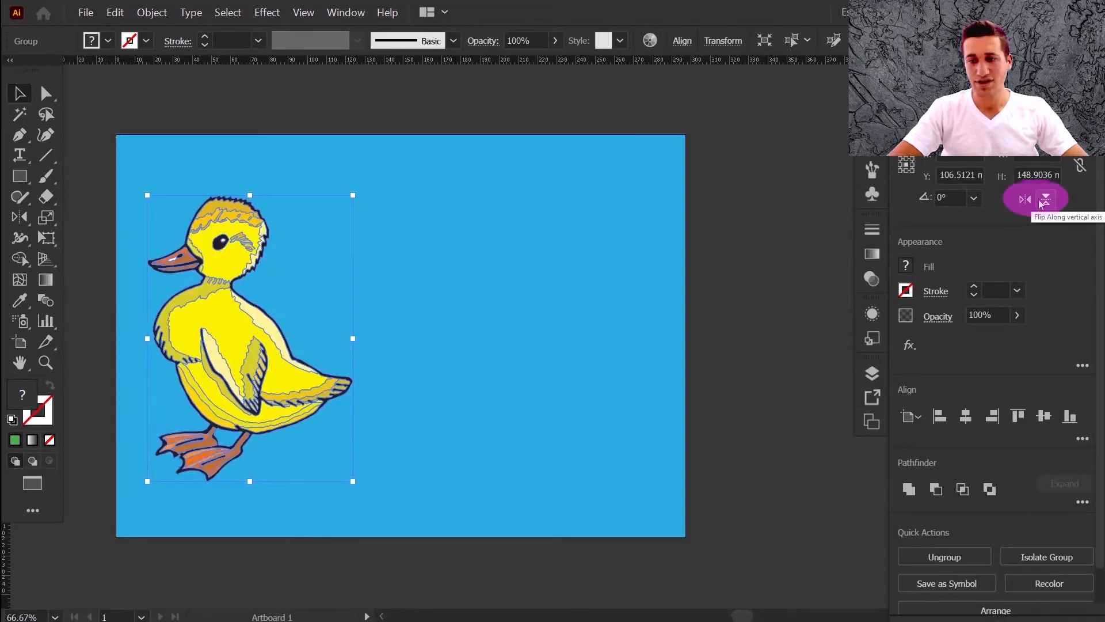
click(1044, 202)
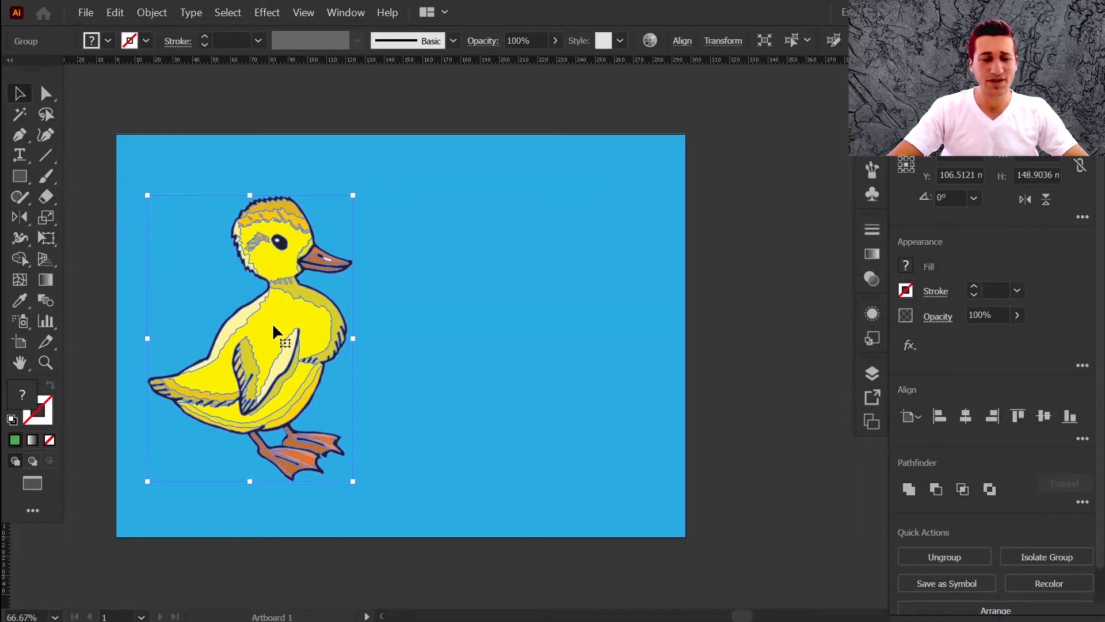
Look at the Transform commands offered for the duck, and dismiss them without applying any
right_click(274, 326)
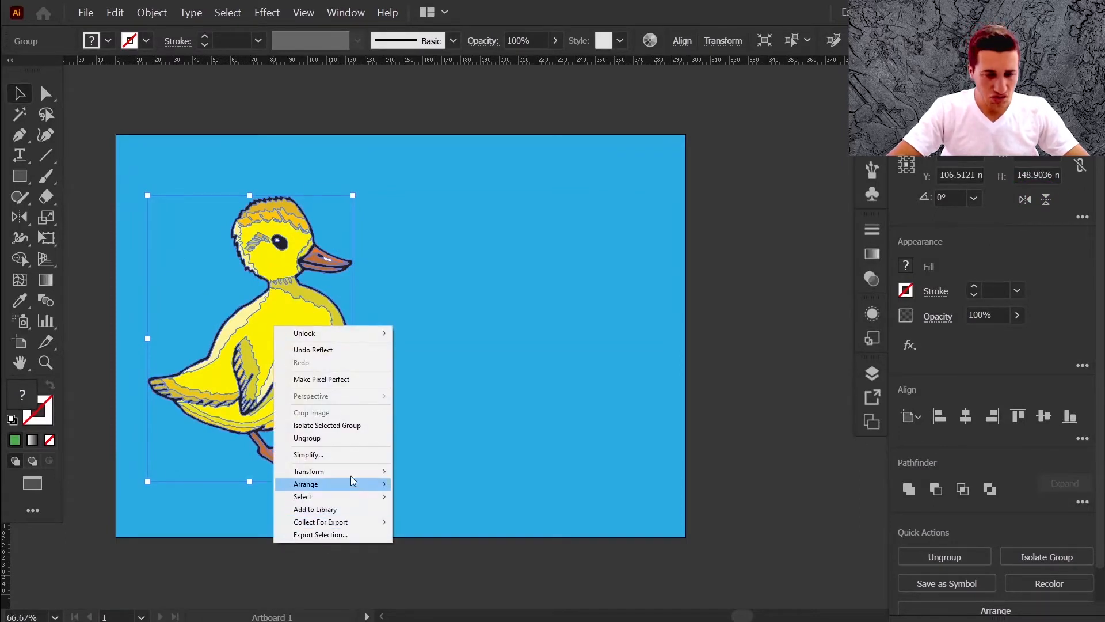
mouse_move(351, 472)
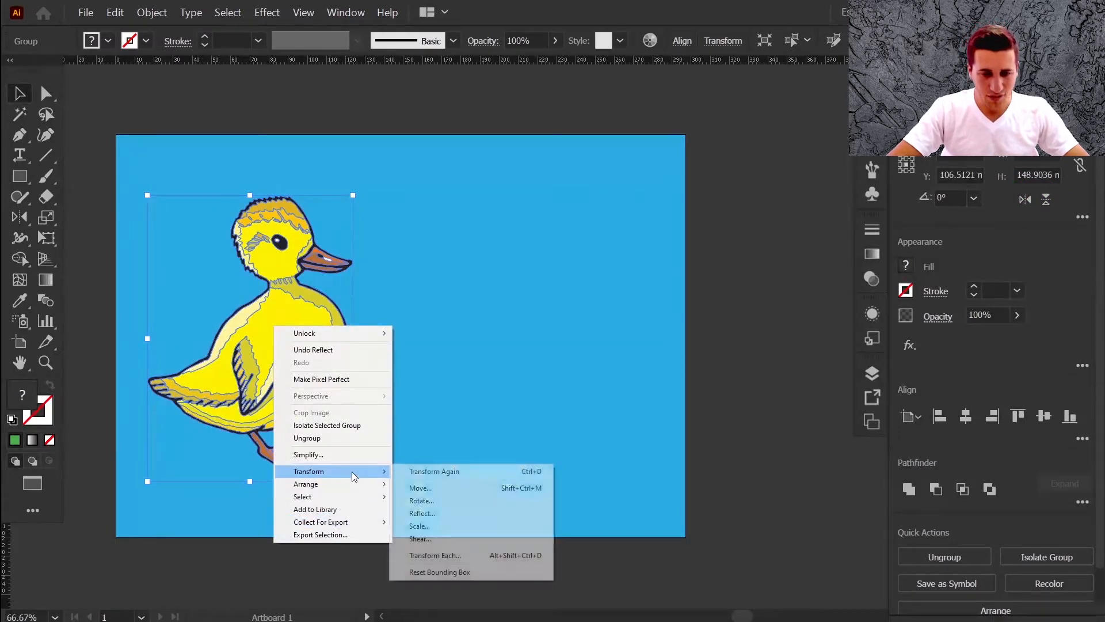
click(466, 361)
click(464, 358)
click(310, 367)
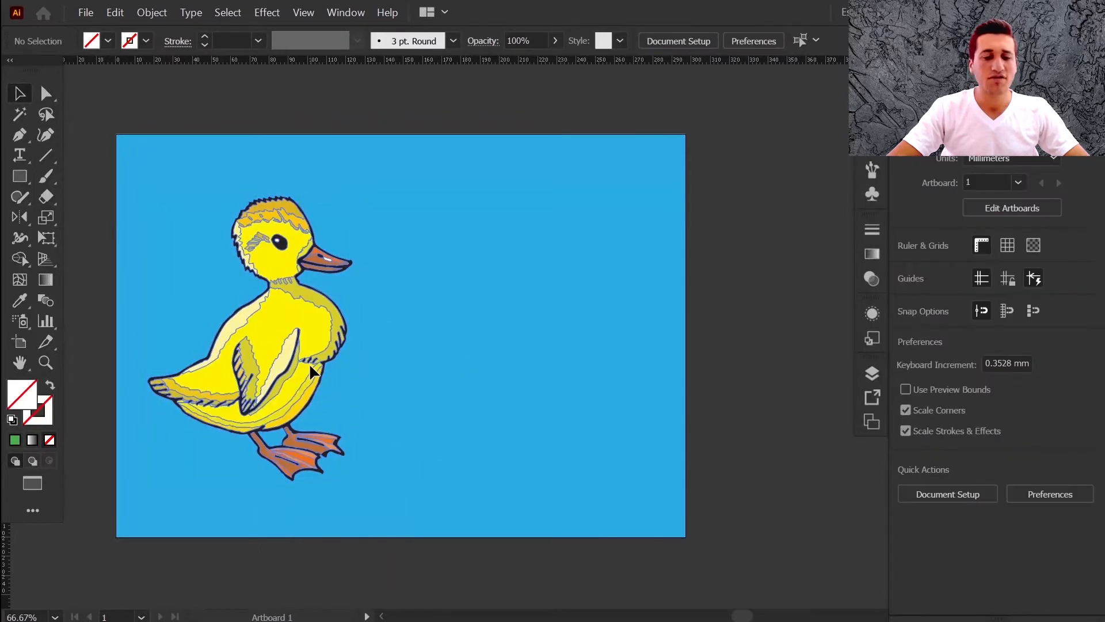
Try the Reflect tool on the duck with the reflection point to the right of its head
click(19, 218)
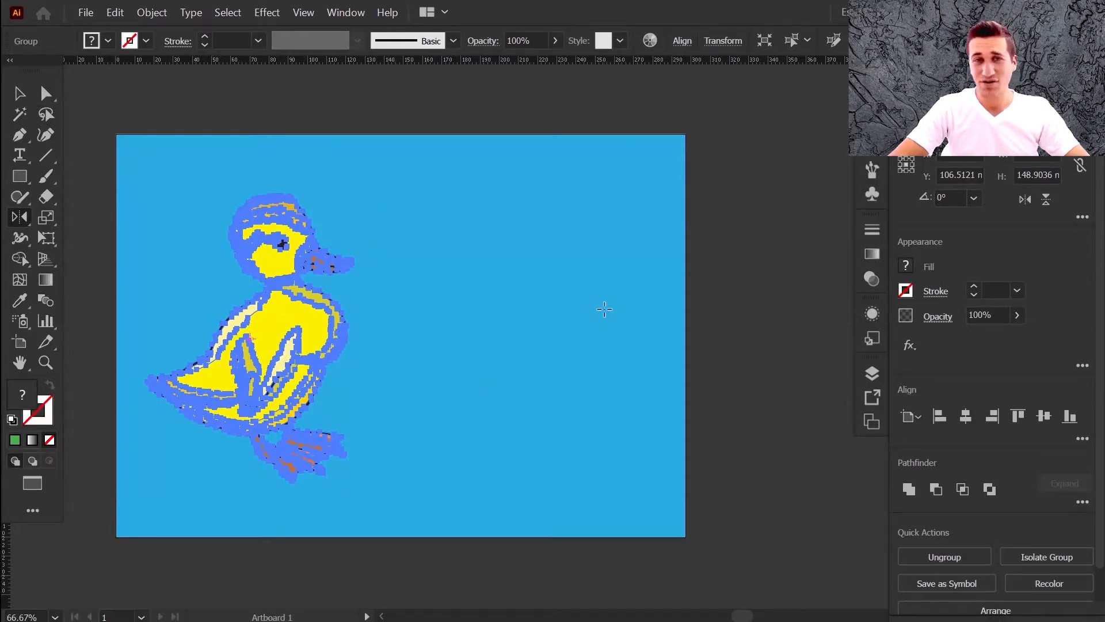
click(16, 219)
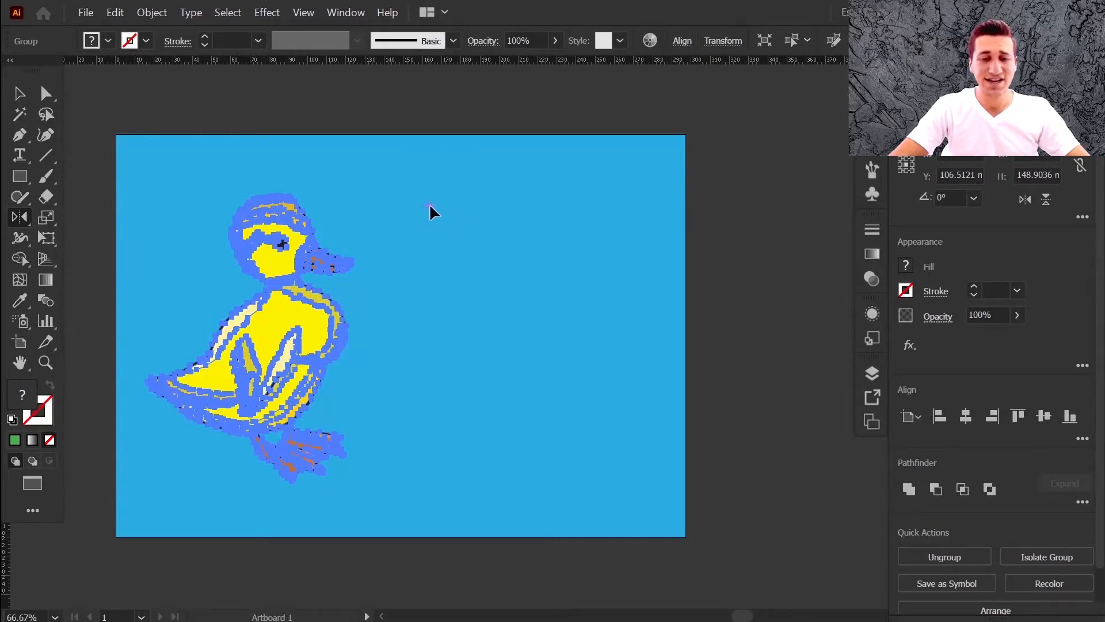
mouse_move(430, 203)
mouse_down()
mouse_move(392, 230)
mouse_move(436, 219)
mouse_up()
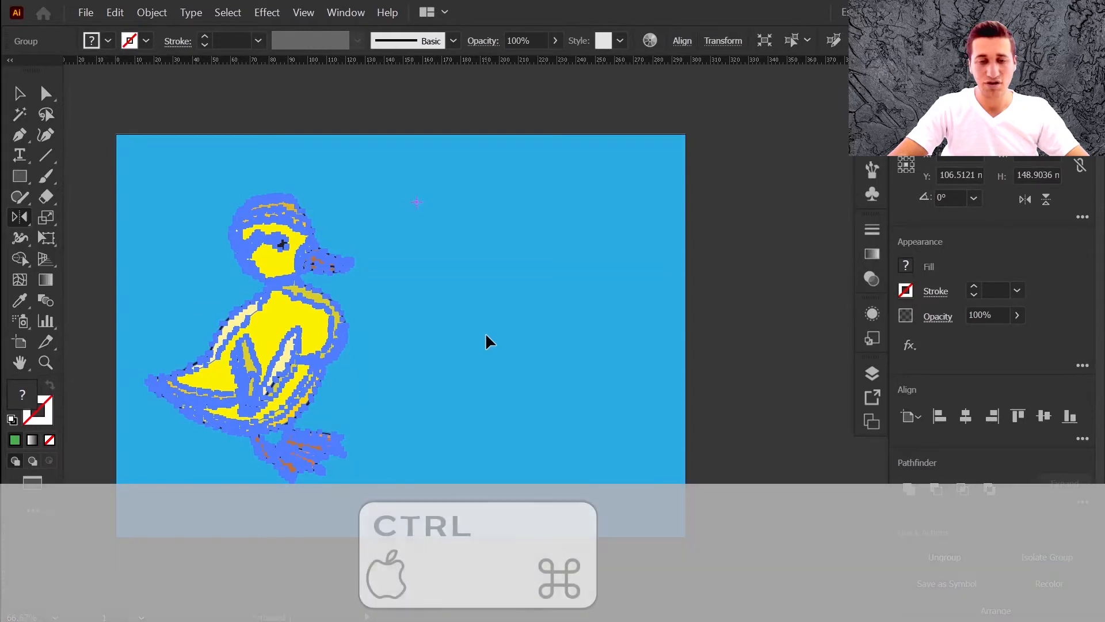
Deselect the duck and select it again while keeping the Reflect tool active
key(ctrl)
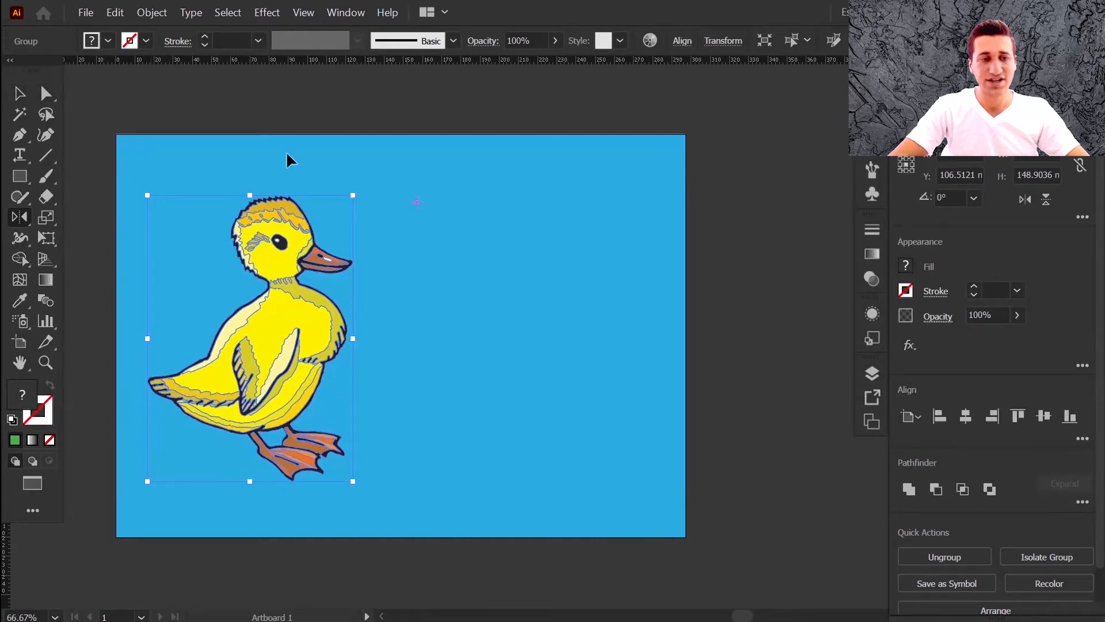
click(516, 338)
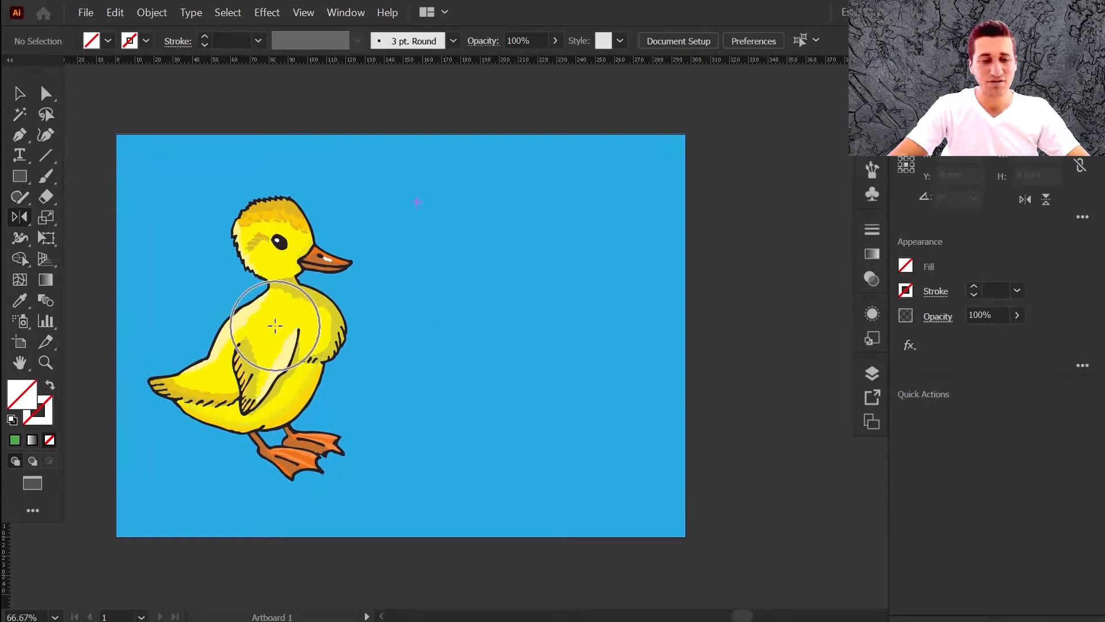
click(274, 323)
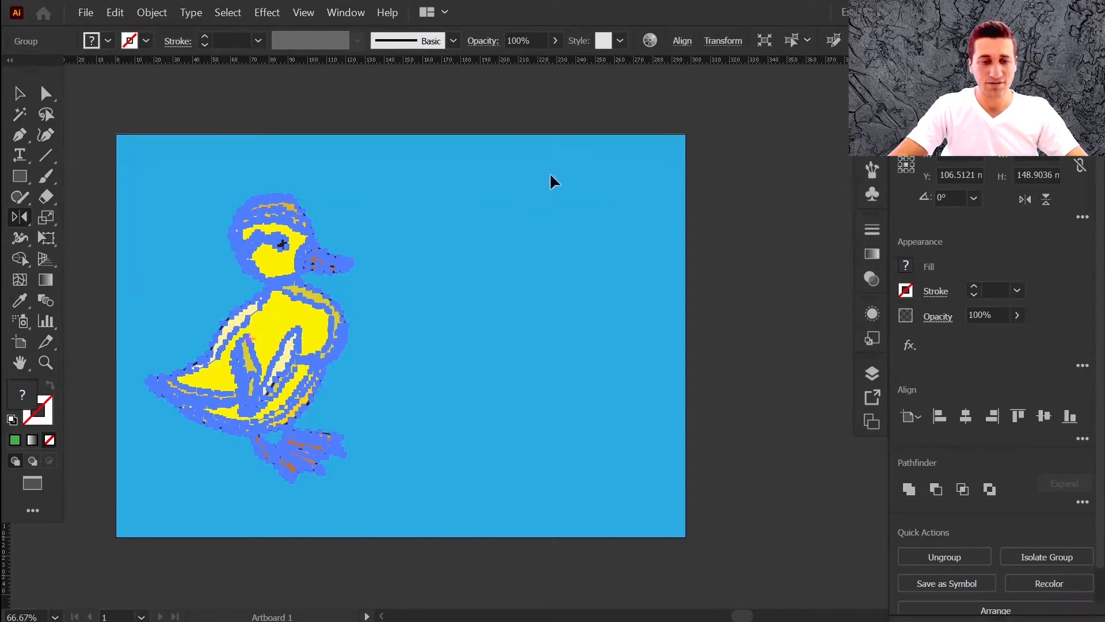
Reflect the duck about its own centre so that it faces left, and deselect it
drag(551, 175, 174, 219)
drag(139, 233, 139, 223)
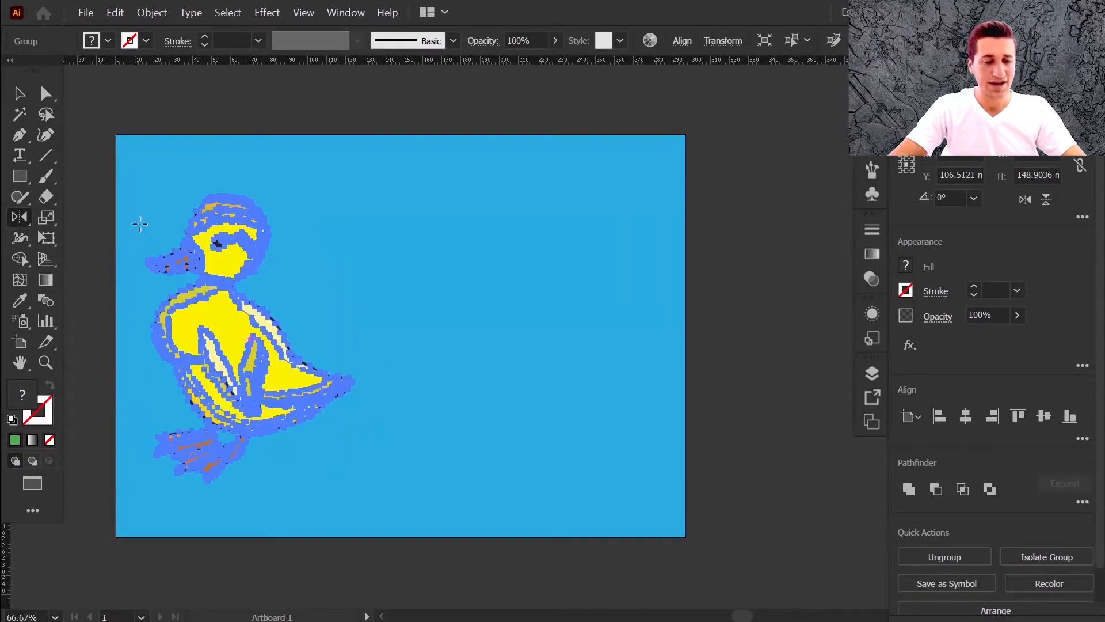
ctrl+click(493, 265)
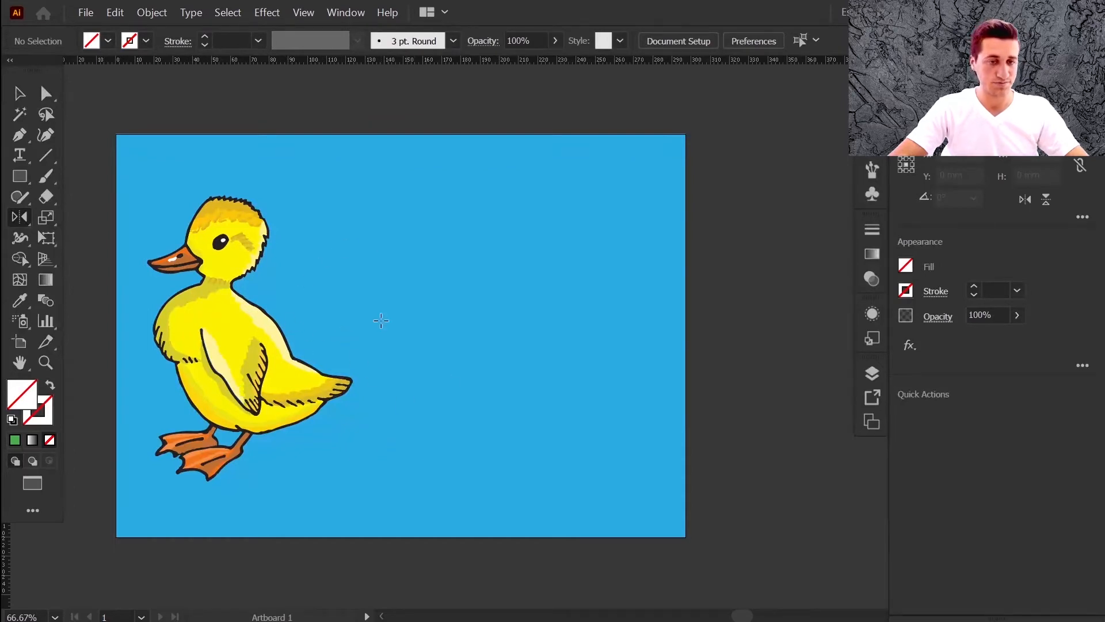
Reselect the duck, reflect it across a slanted axis through its centre, and undo the reflection
key(ctrl+a)
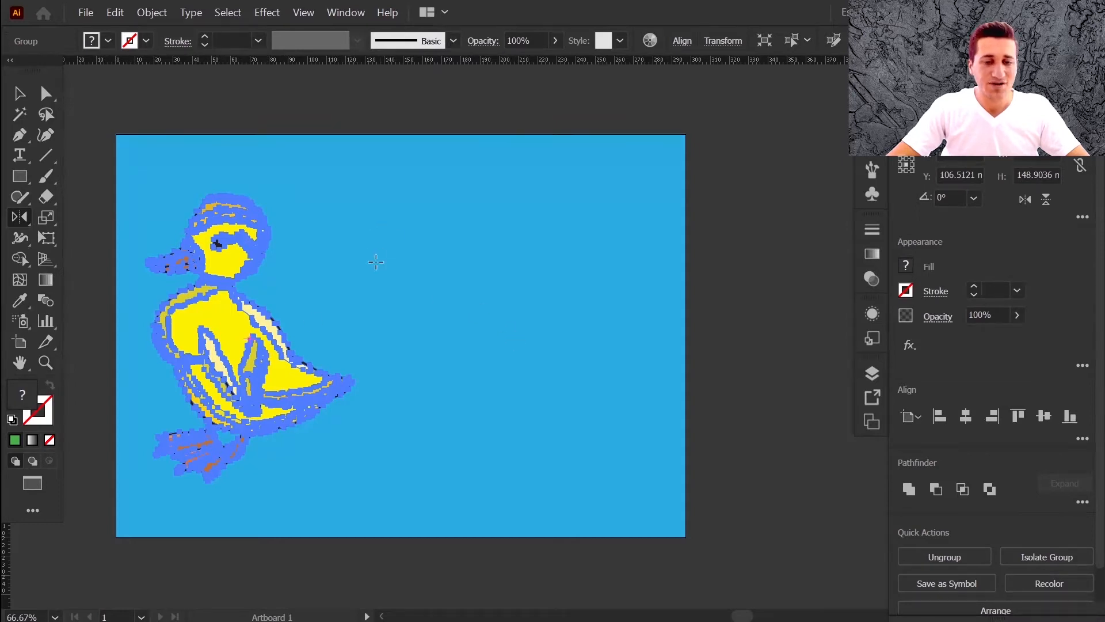
click(15, 221)
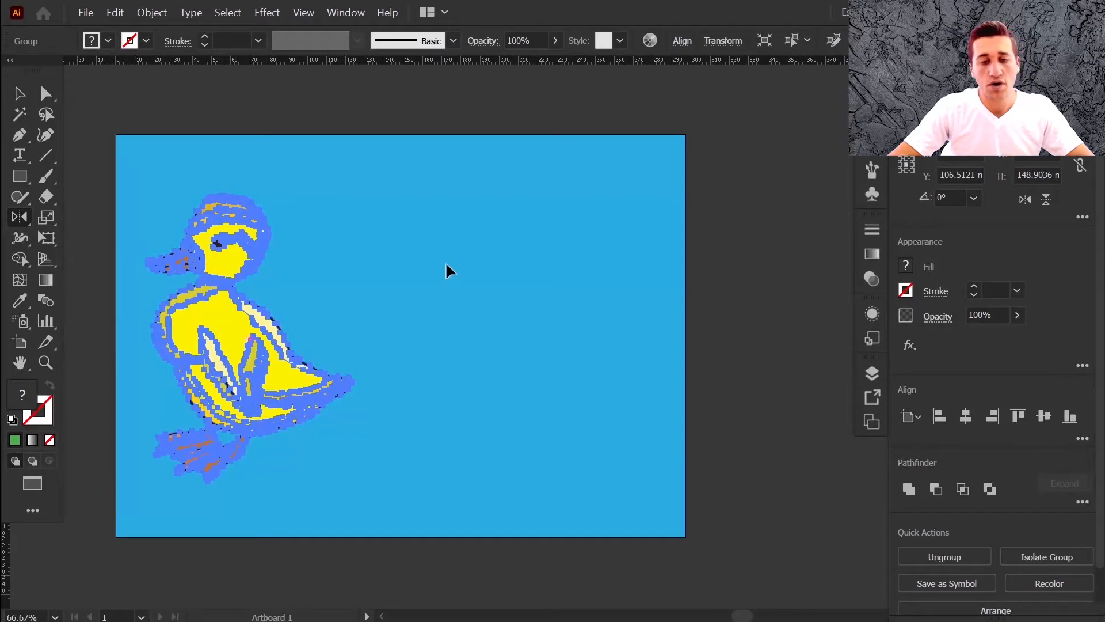
click(402, 265)
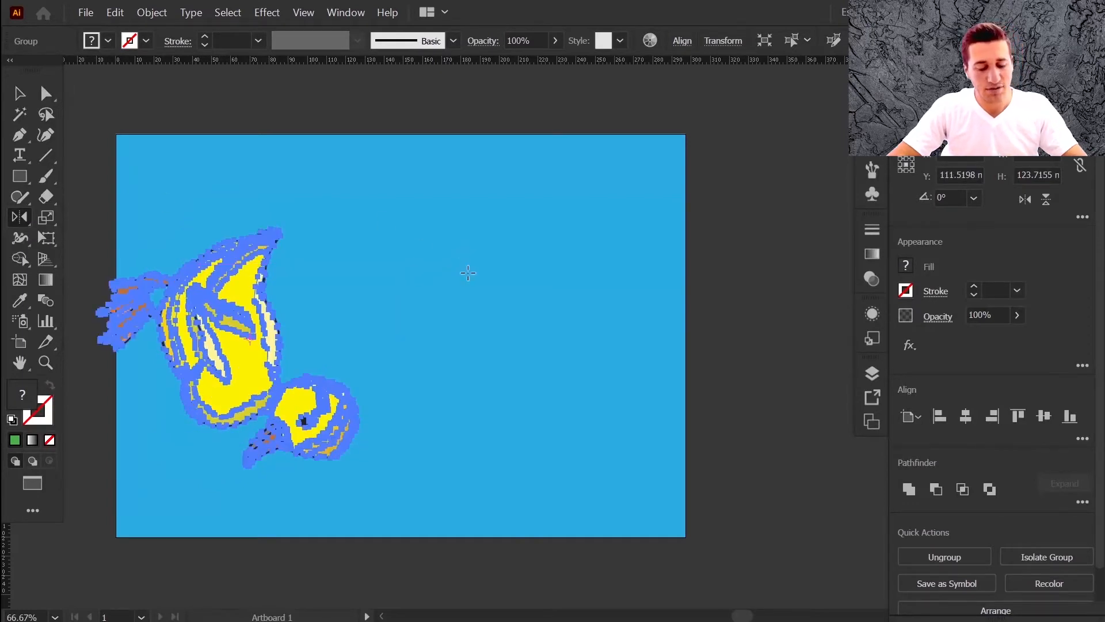
key(ctrl+z)
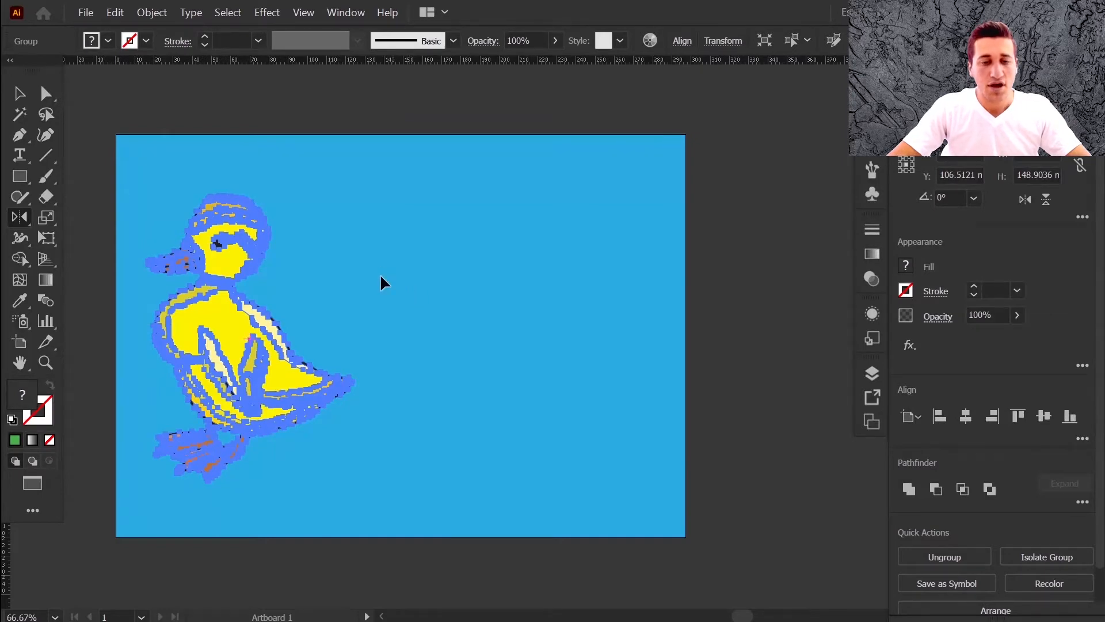
Open the Reflect options for the duck and cancel them
key(Return)
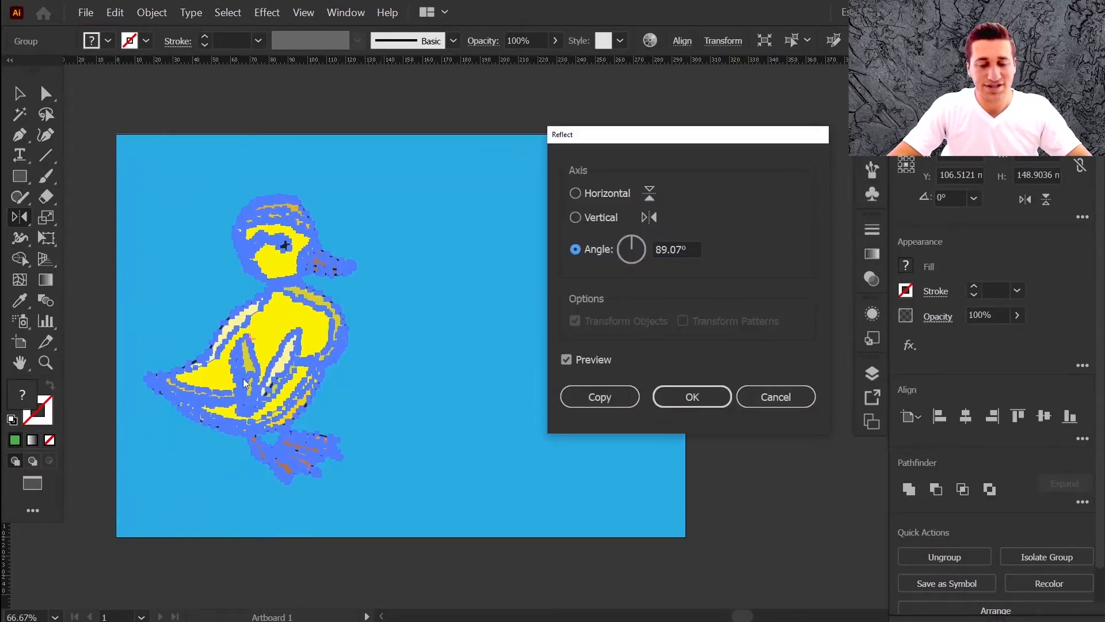
click(779, 390)
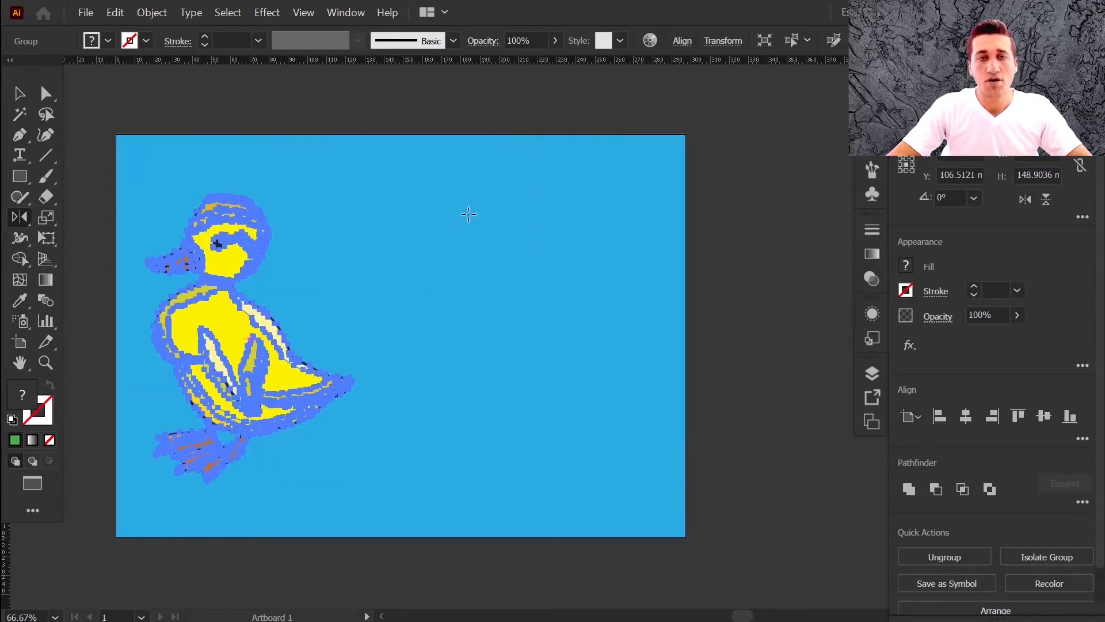
Set the reflection point to the right of the duck, and try the horizontal and vertical axes in the Reflect options
click(430, 280)
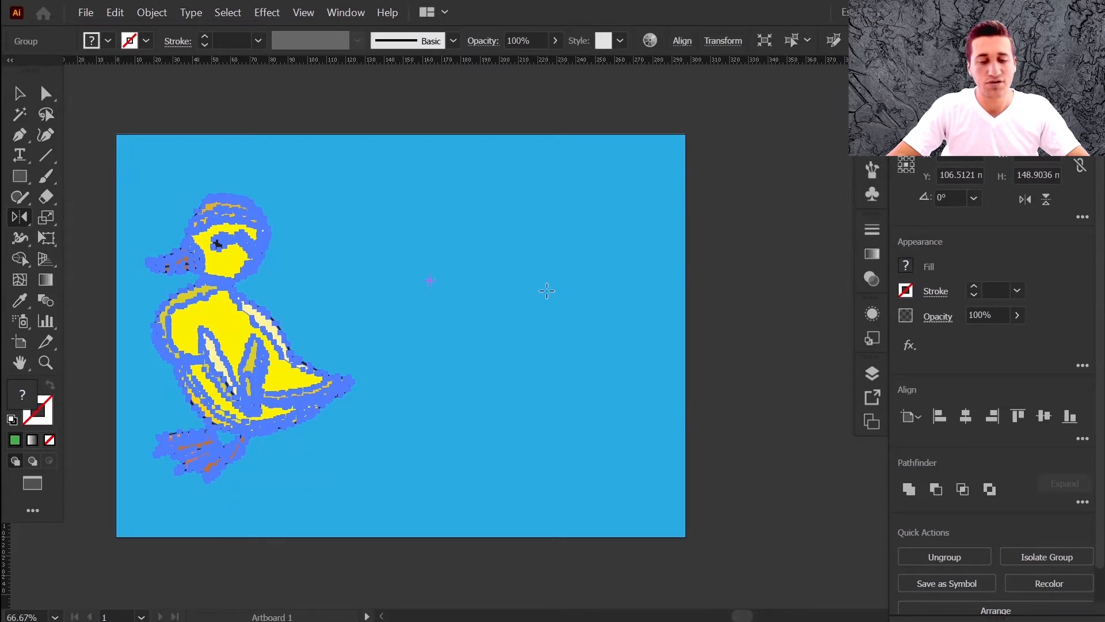
key(Return)
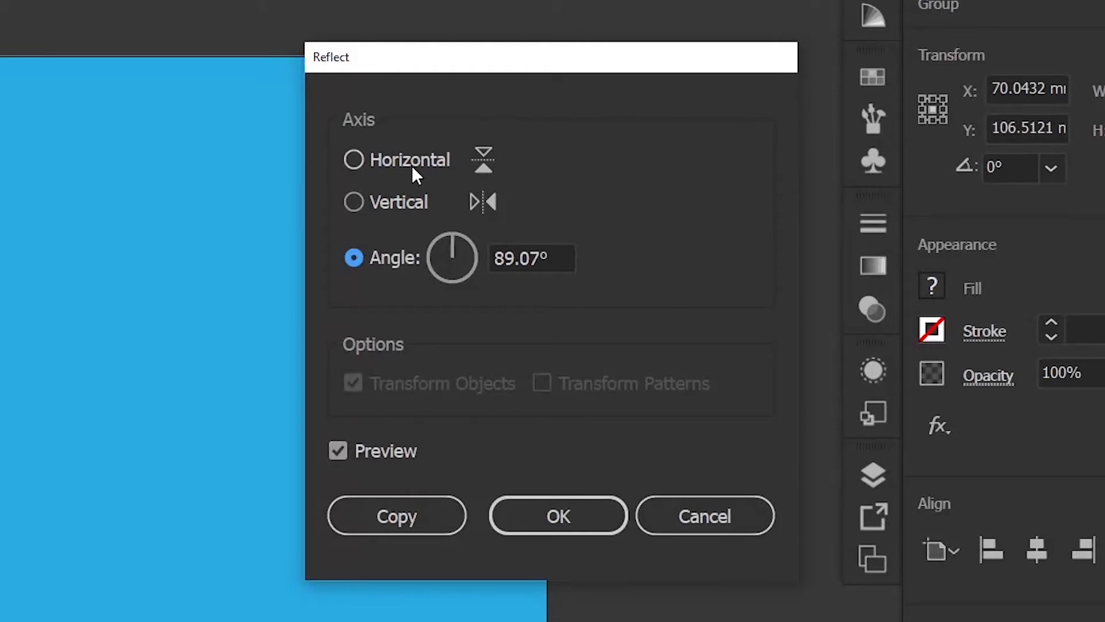
click(386, 162)
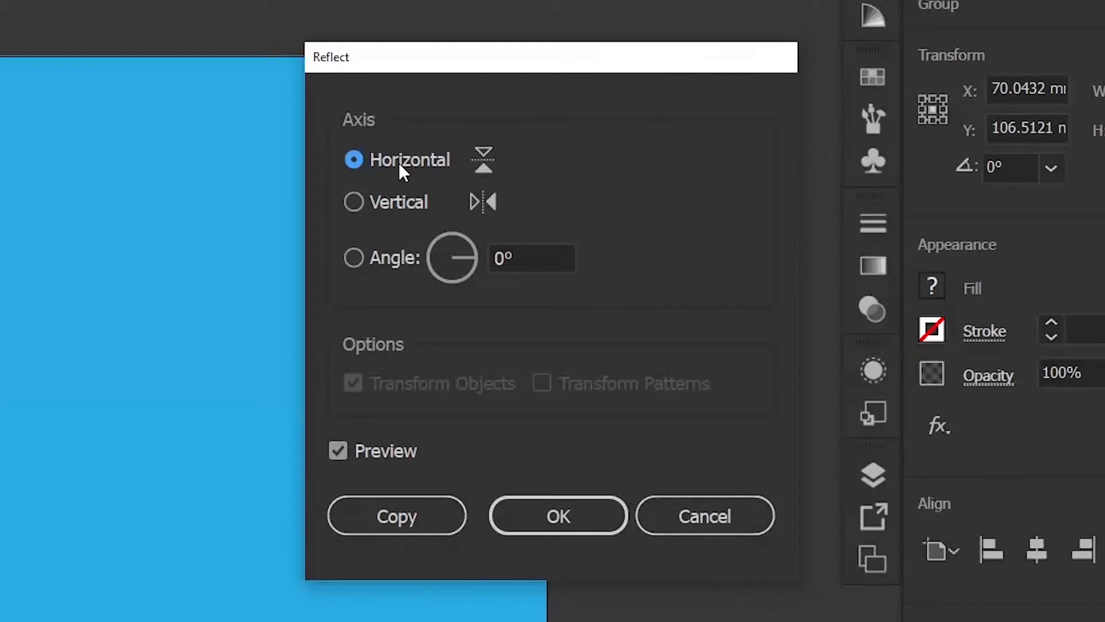
click(393, 205)
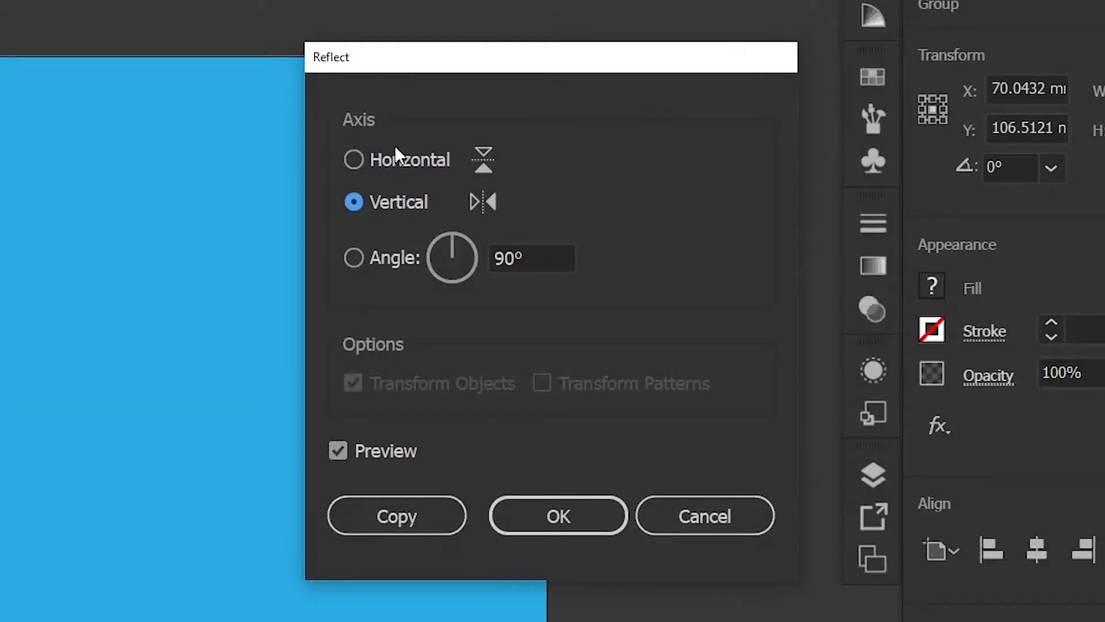
Switch the reflection to a custom axis angle and vary it up and down from 0° in 1° increments
click(391, 257)
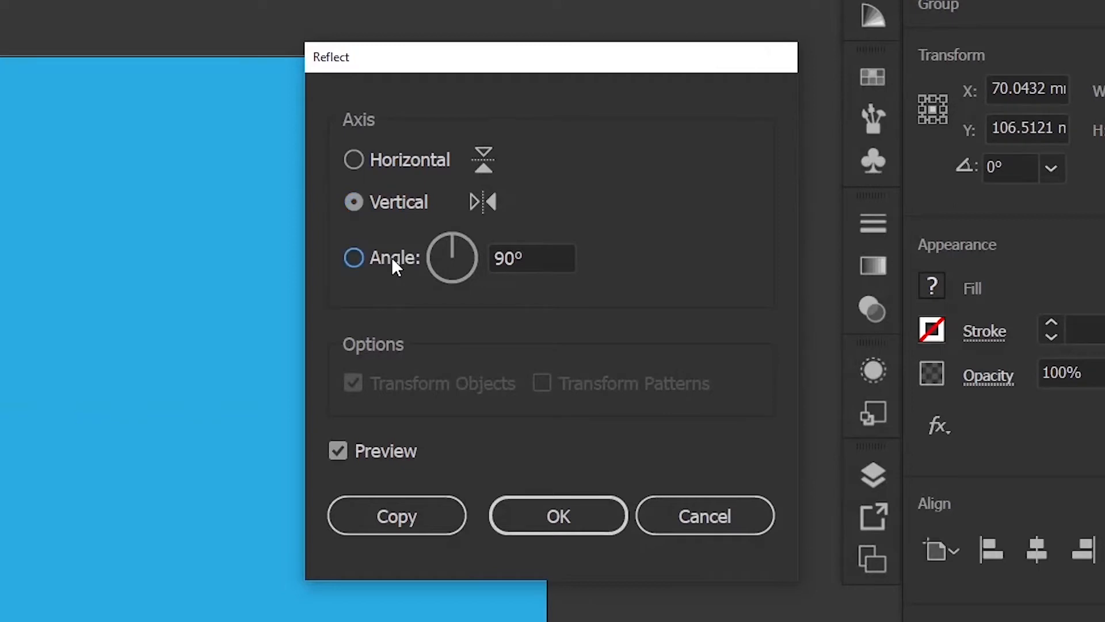
click(552, 253)
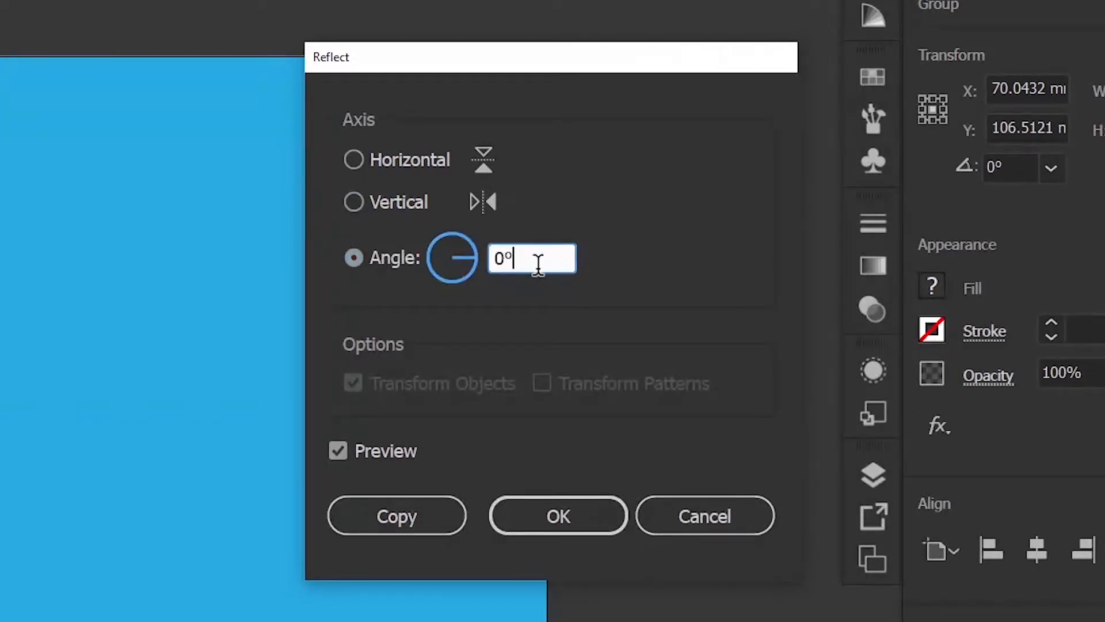
key(Up)
key(Up)
key(Up)
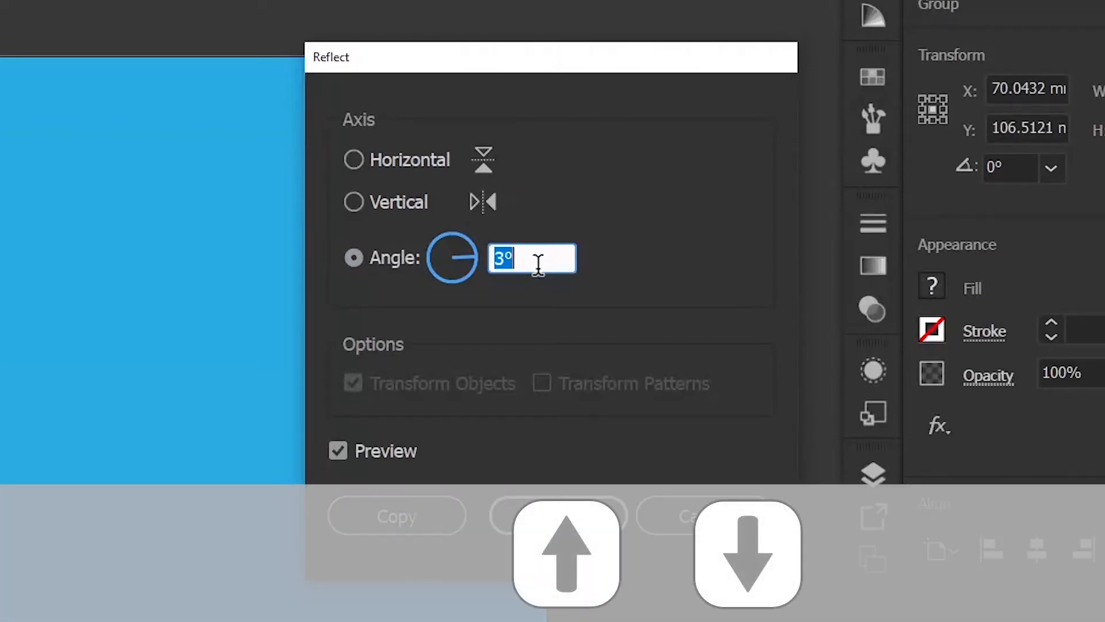
key(Up)
key(Up)
key(Up)
key(Up)
key(Up)
key(Up)
key(Up)
key(Up)
key(Up)
key(Up)
key(Down)
key(Down)
key(Down)
key(Down)
key(Down)
key(Down)
key(Down)
key(Down)
key(Down)
key(Down)
key(Down)
key(Down)
key(Down)
key(Down)
key(Down)
key(Down)
key(Down)
key(Down)
key(Down)
key(Down)
key(Down)
key(Down)
key(Down)
key(Down)
key(Down)
key(Down)
key(Down)
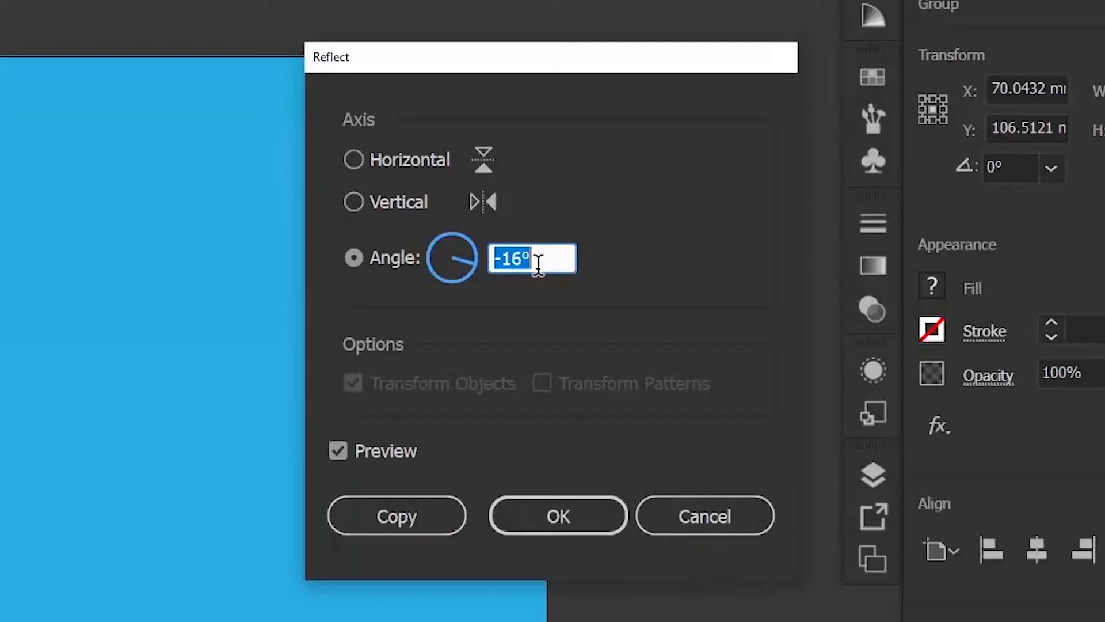
key(Down)
key(Down)
key(Down)
Vary the axis angle in 10° increments to -100°, turn it to 233°, and cancel the reflection
key(shift+Up)
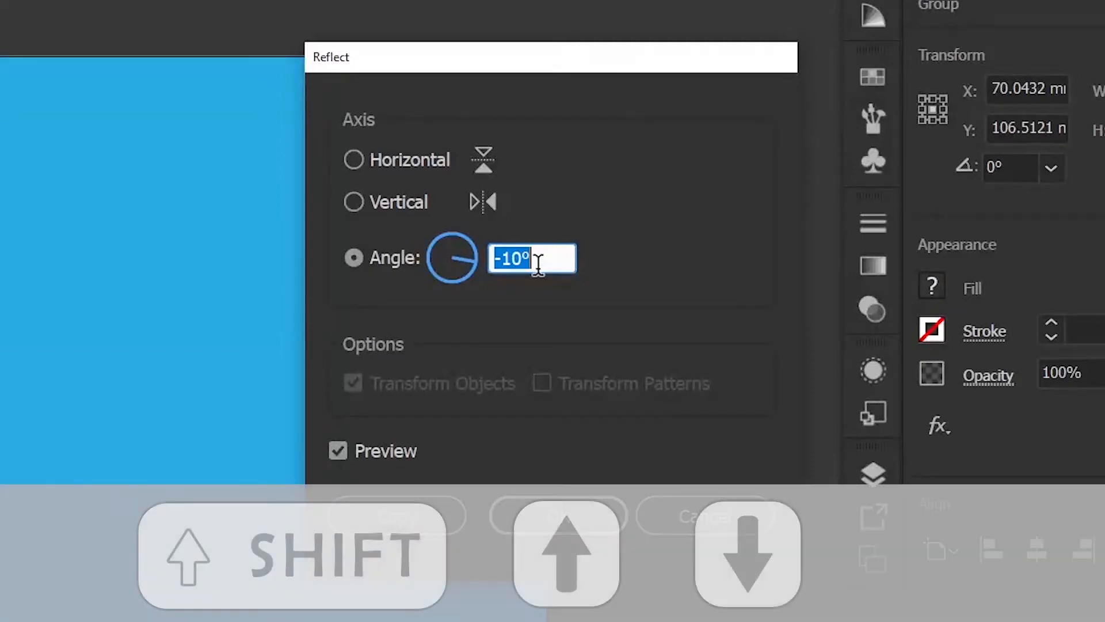
key(shift+Down)
key(shift+Up)
key(shift+Up)
key(shift+Down)
key(shift+Down)
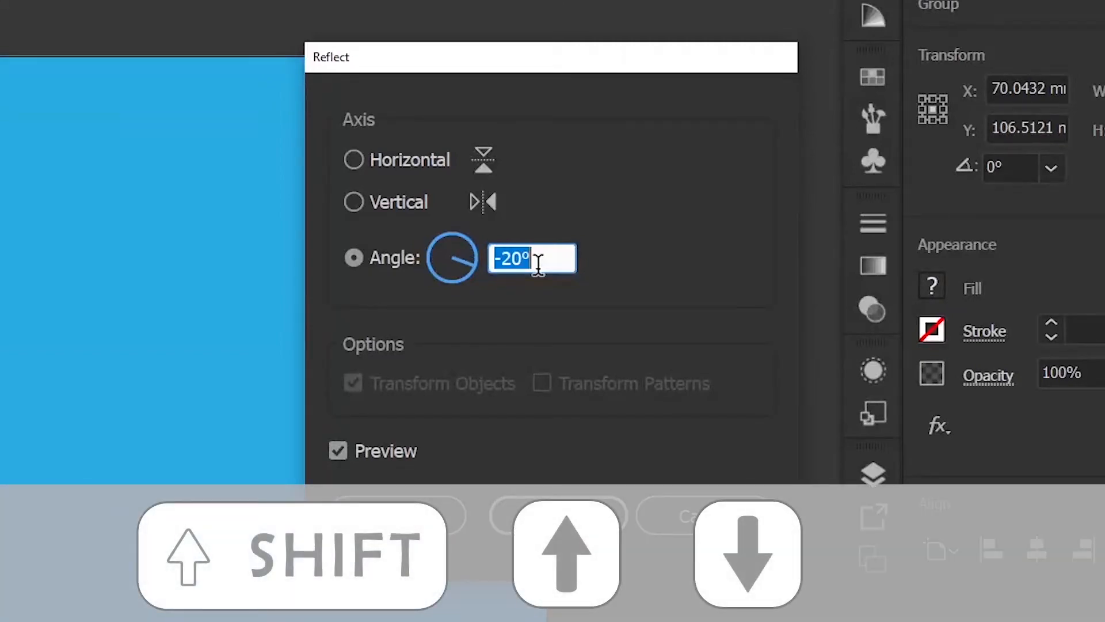
key(shift+Down)
key(shift+Down)
key(shift+Down)
key(shift+Down)
key(shift+Down)
key(shift+Down)
key(shift+Down)
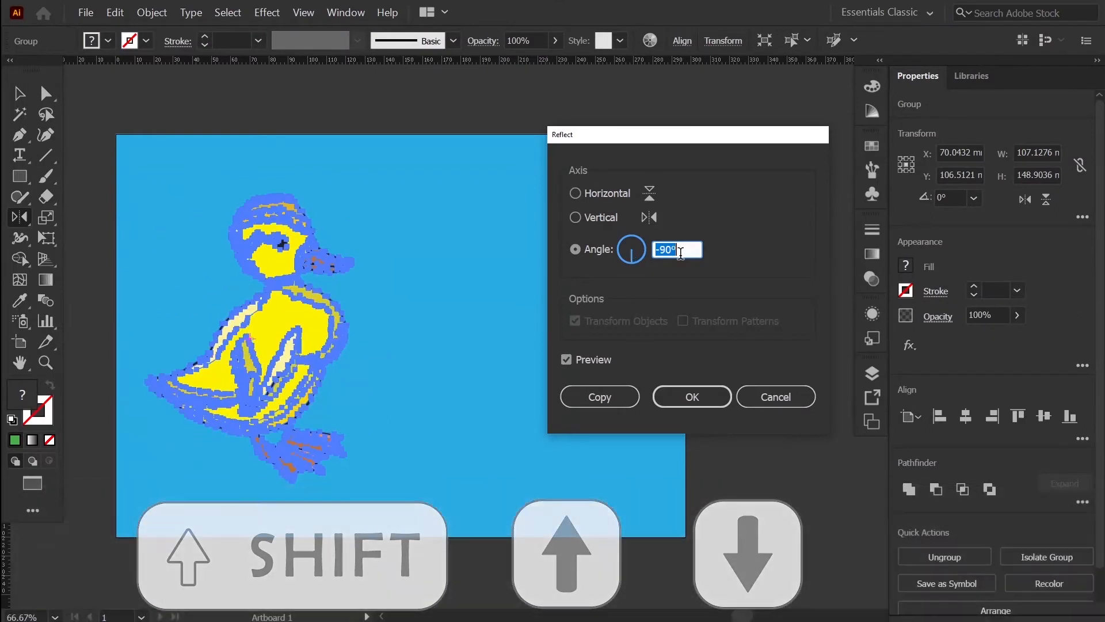
key(shift+Down)
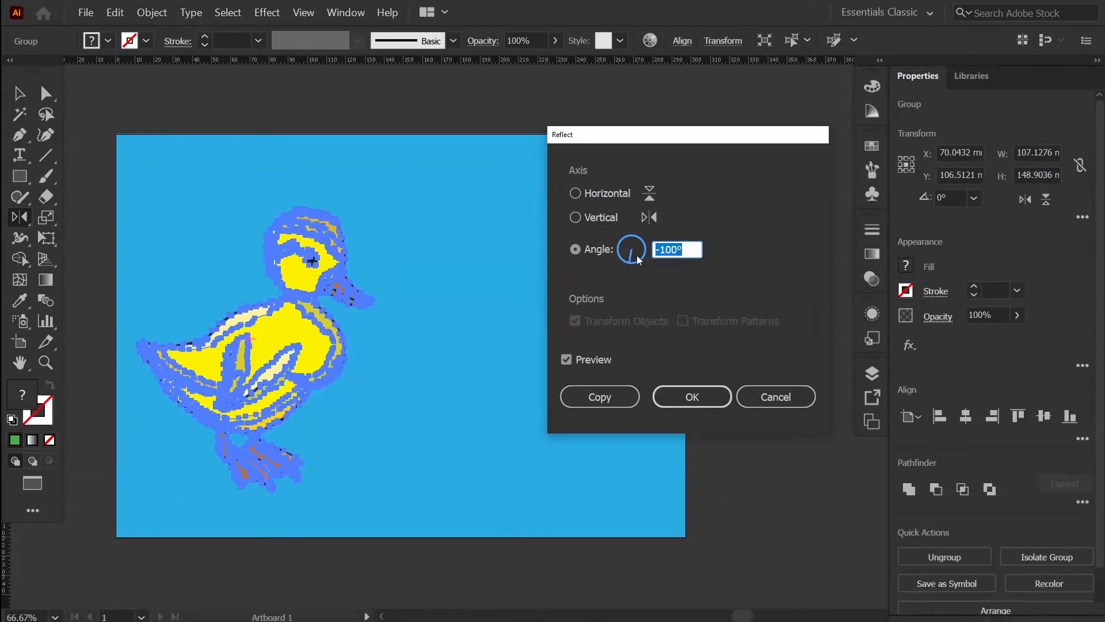
drag(628, 254, 611, 312)
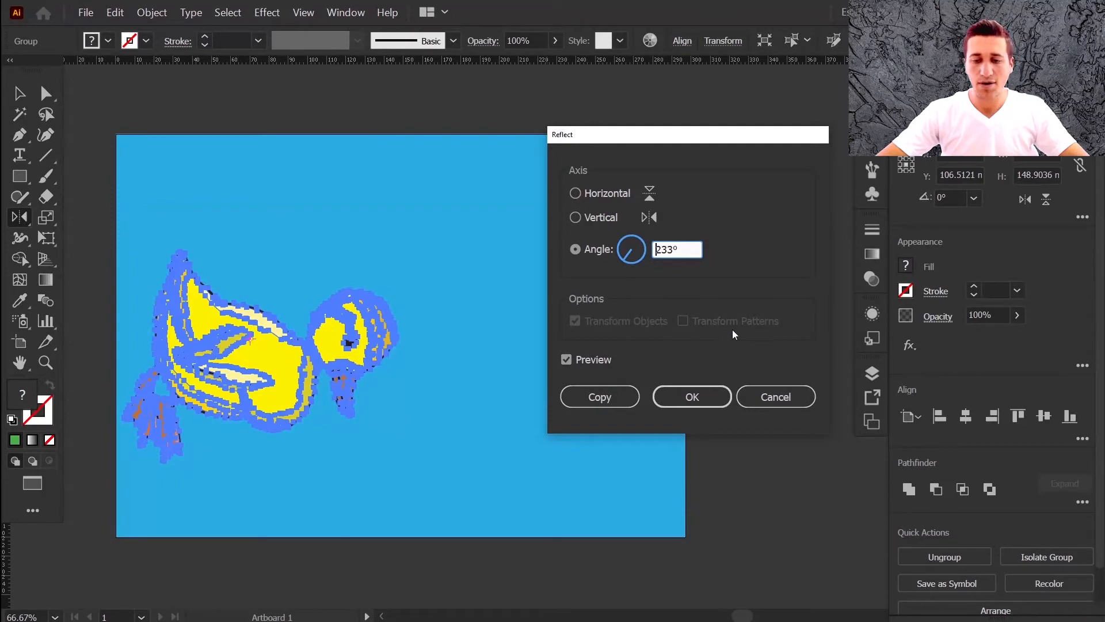
click(789, 405)
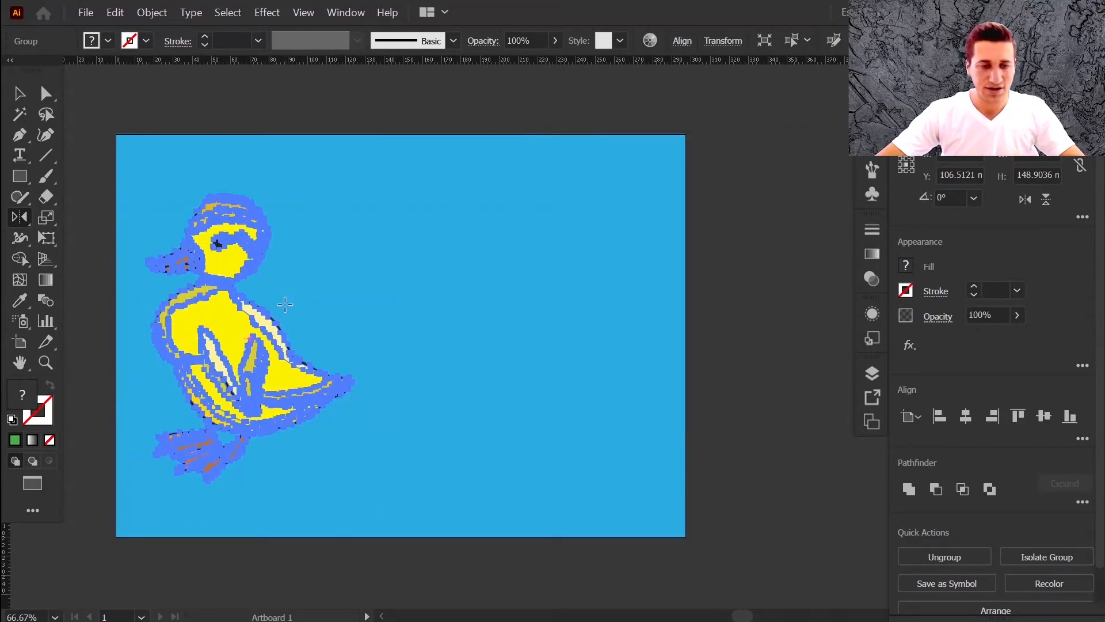
Delete the duck and draw a rectangle about 126 mm high near the middle of the artboard
key(Delete)
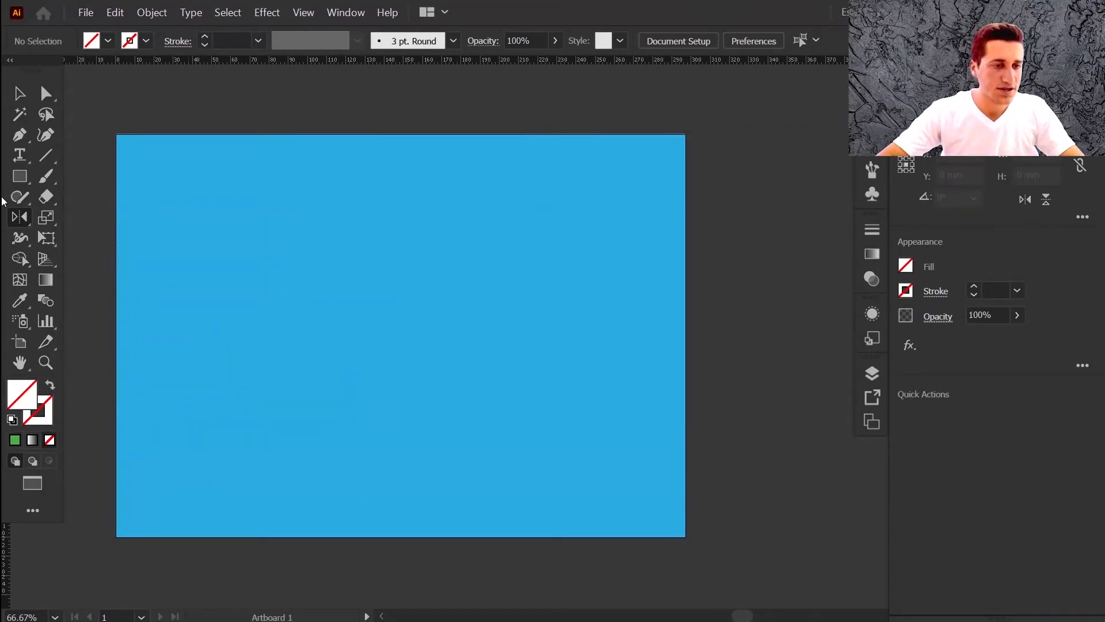
click(12, 176)
drag(196, 201, 568, 442)
Fill the rectangle with the blue swirling foliage pattern swatch and return to the Selection tool
click(107, 40)
click(61, 108)
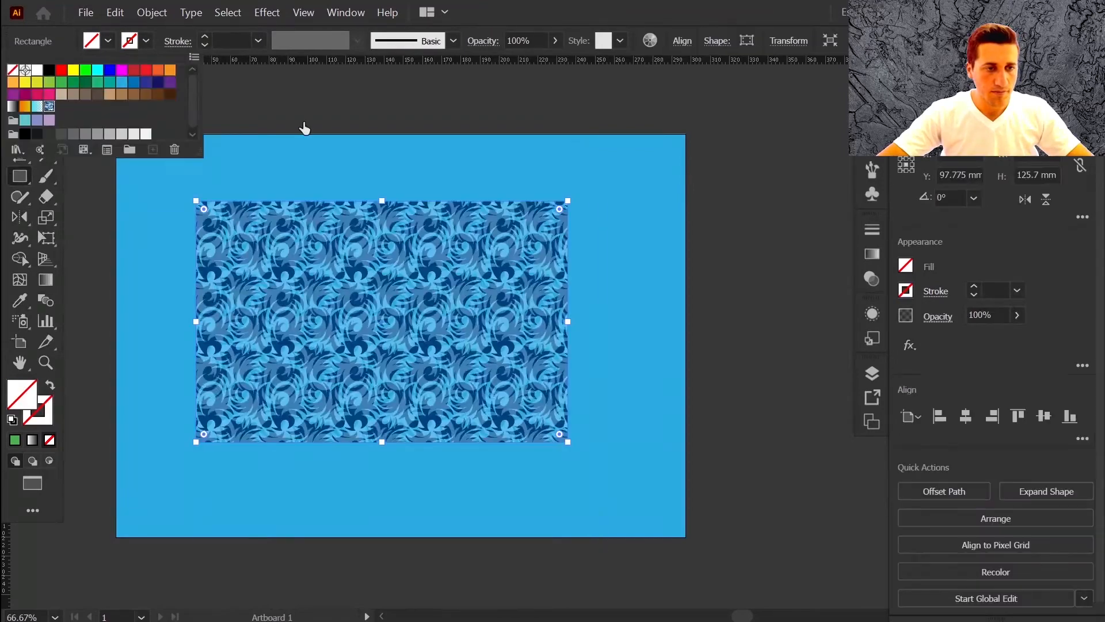
click(218, 93)
click(574, 246)
key(v)
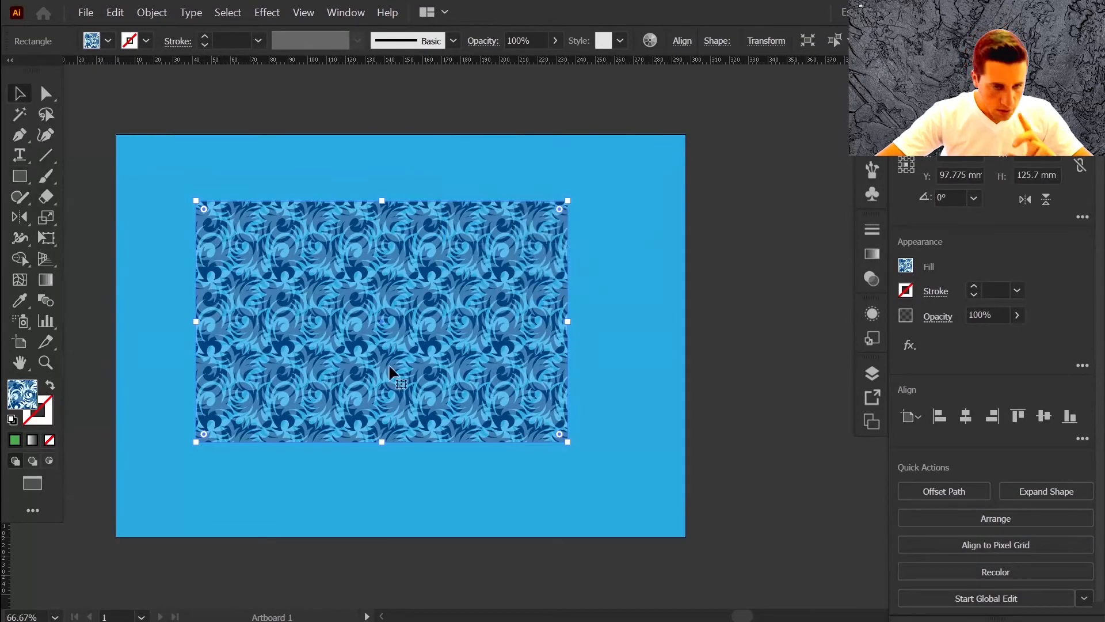
Open the Reflect options for the rectangle, exclude the object from the transformation, and set the pattern's axis angle to 227°
double_click(20, 218)
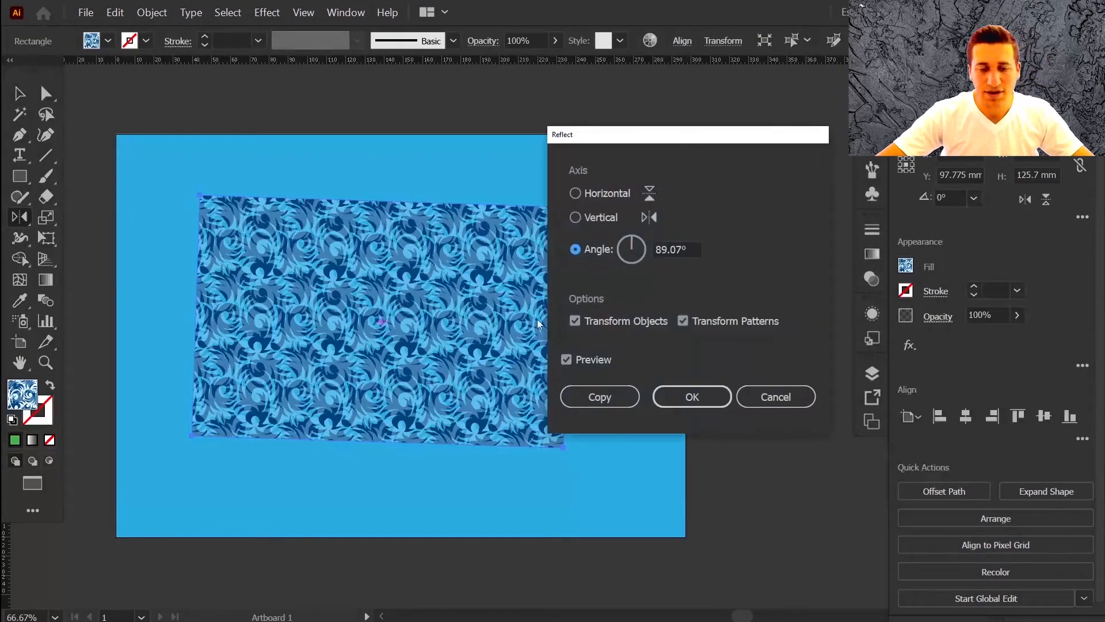
click(640, 322)
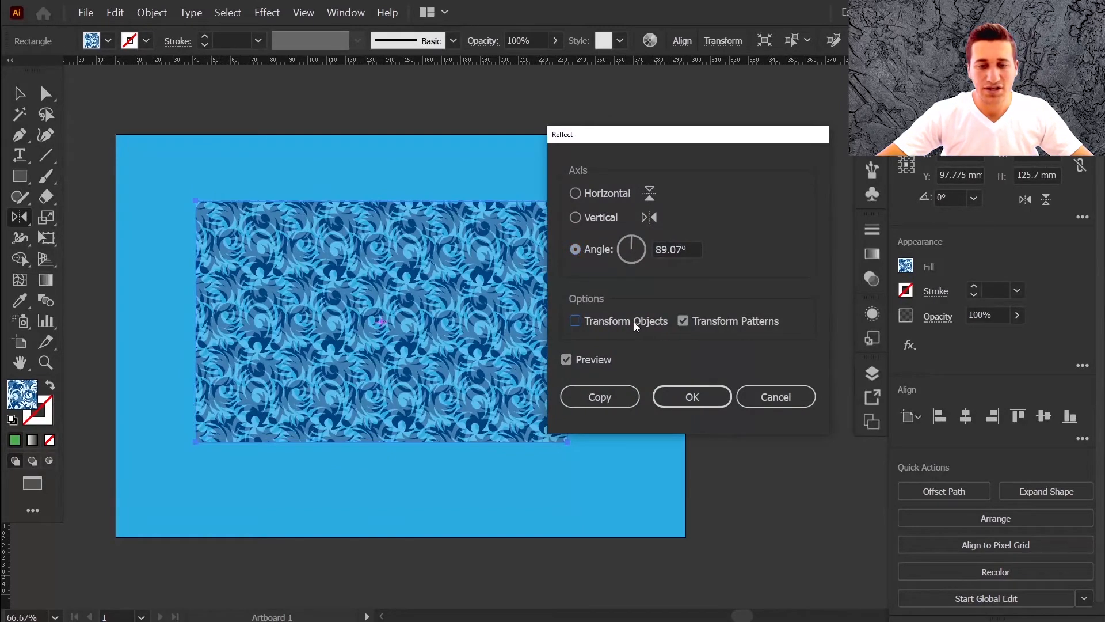
click(643, 247)
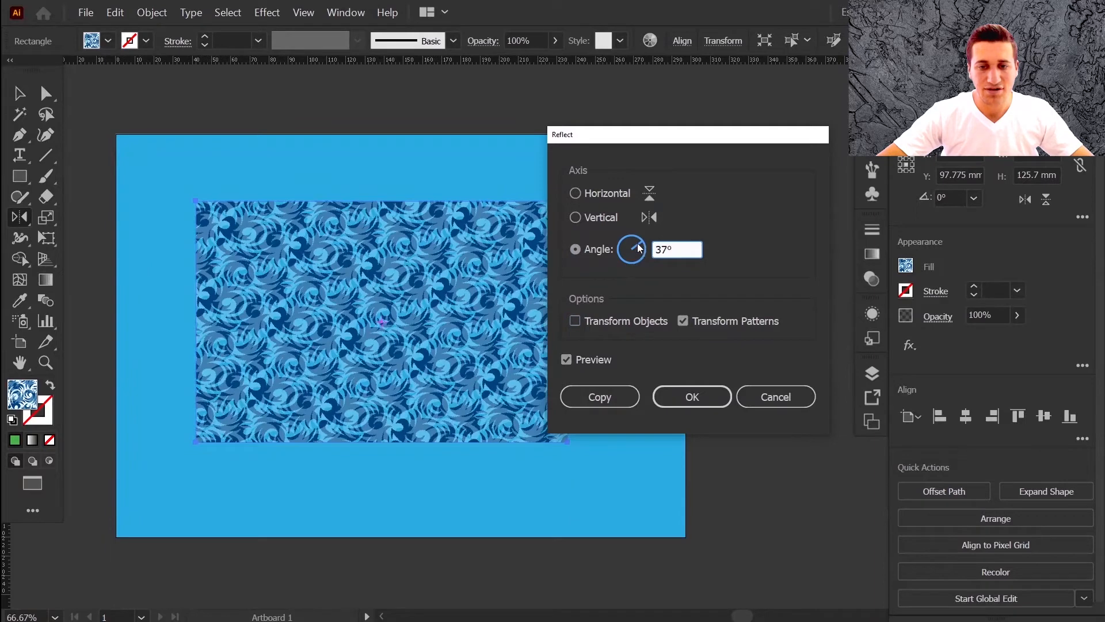
drag(637, 244, 625, 256)
Transform only the rectangle and not its pattern, and set the axis angle to 322°
click(620, 320)
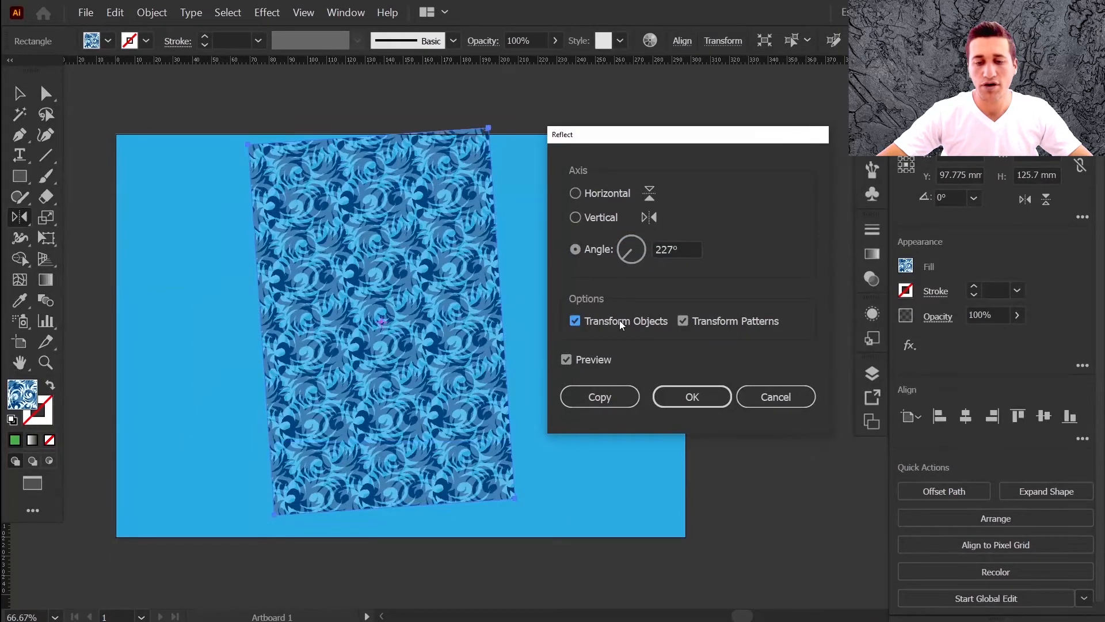
click(748, 322)
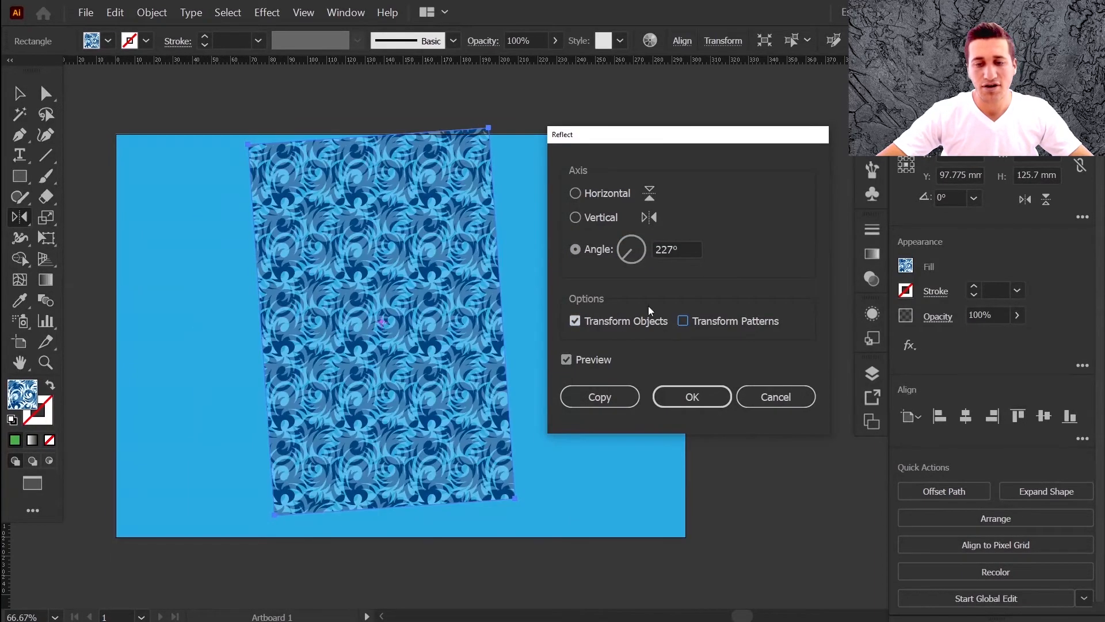
mouse_move(627, 251)
mouse_down()
mouse_move(645, 240)
mouse_move(644, 248)
mouse_up()
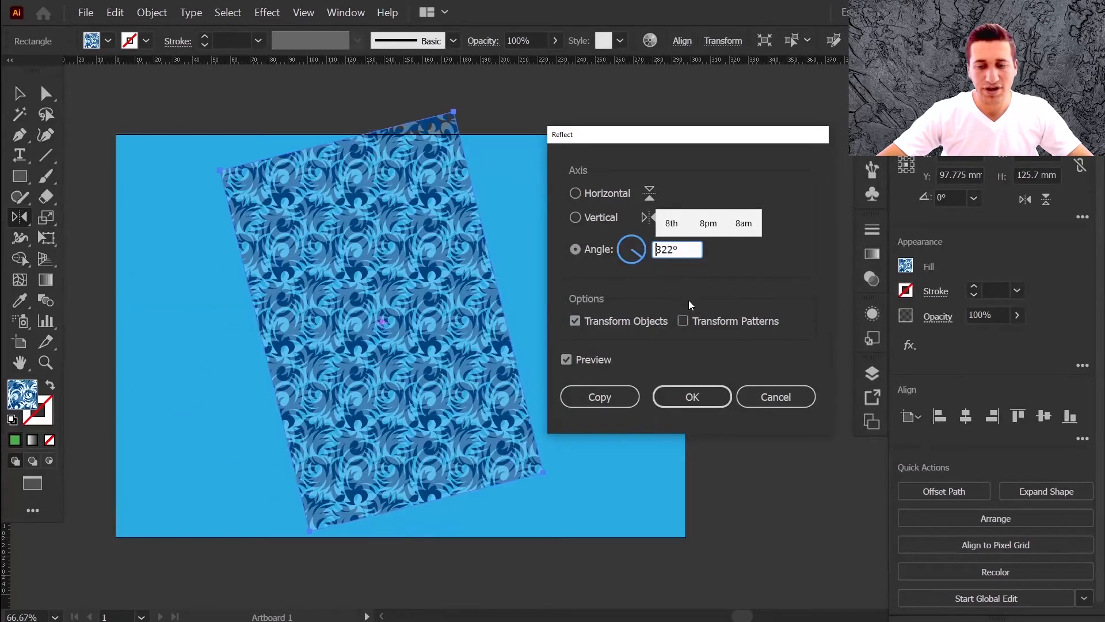
Set the axis angle to 208° and apply the reflection with both Transform Objects and Transform Patterns enabled
click(721, 319)
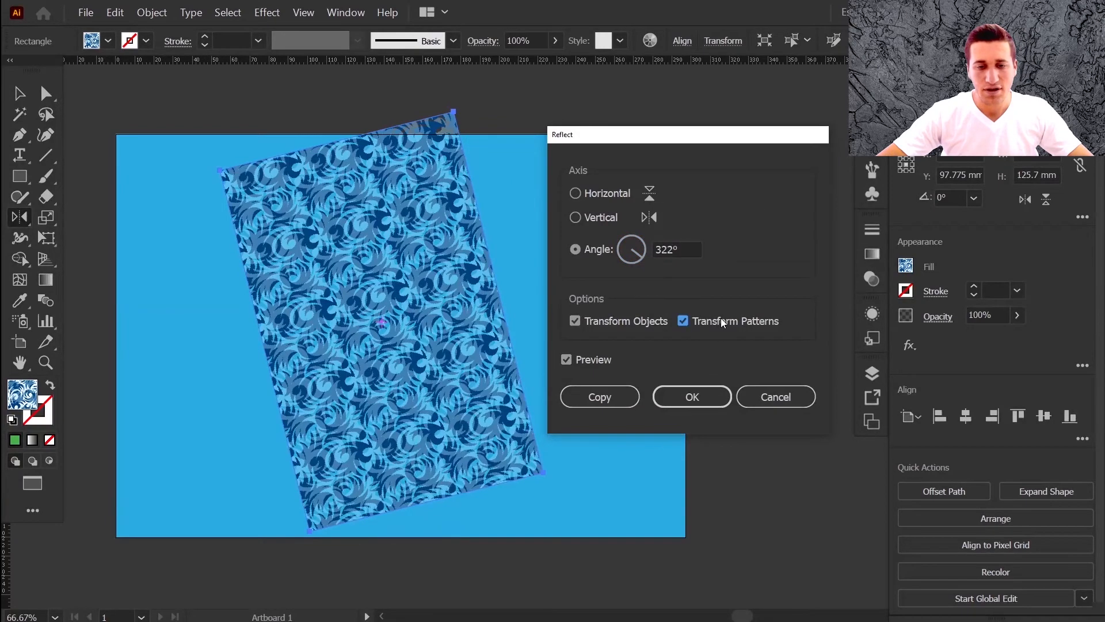
click(589, 320)
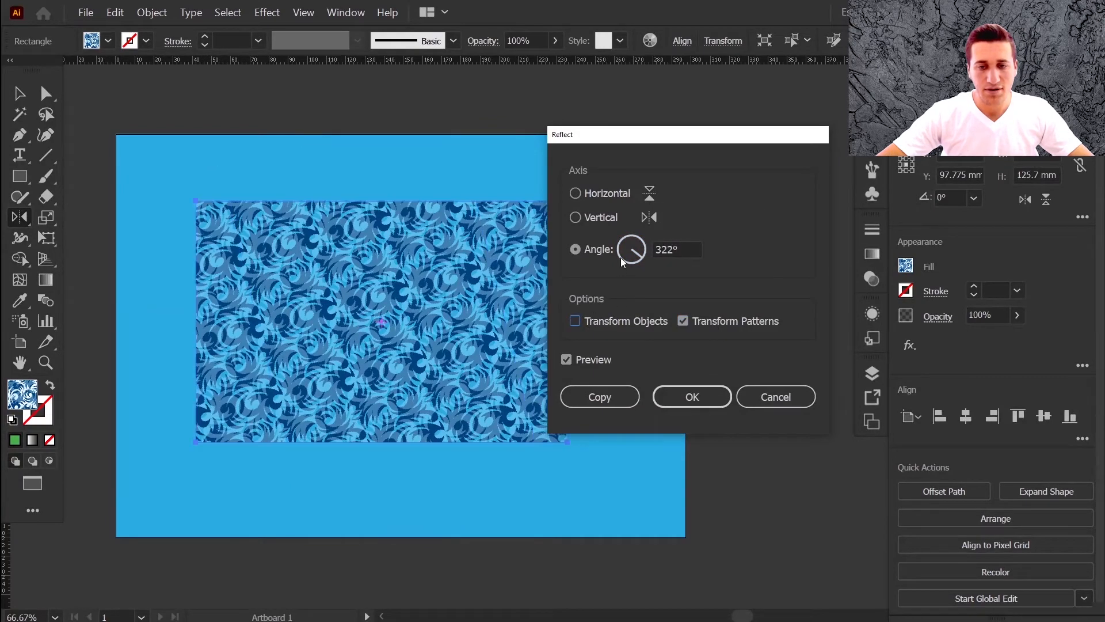
drag(641, 255, 618, 260)
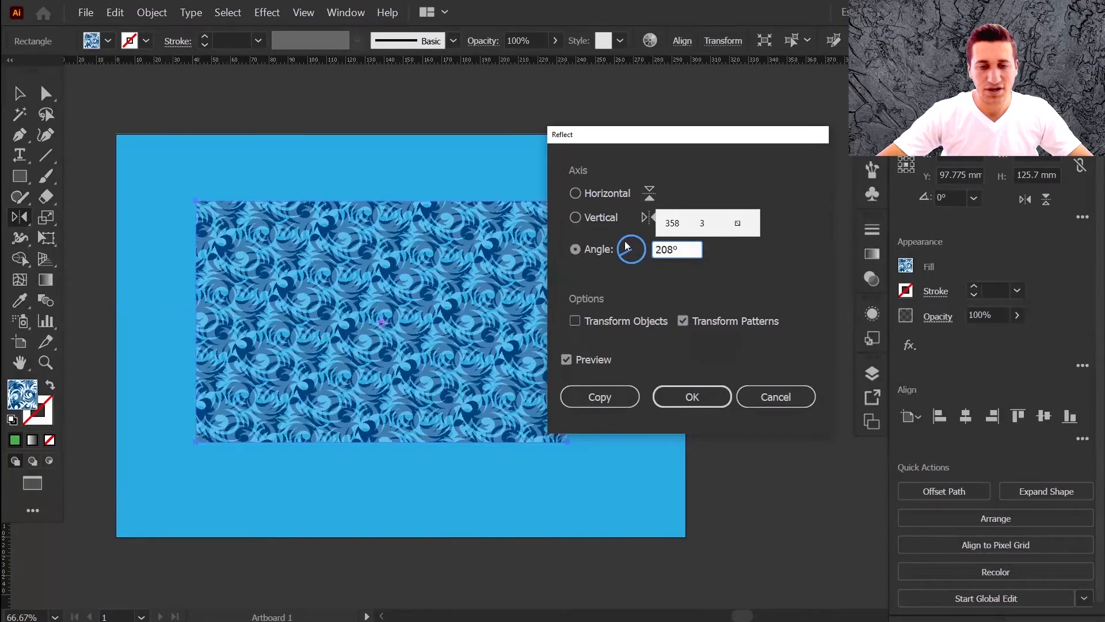
click(596, 324)
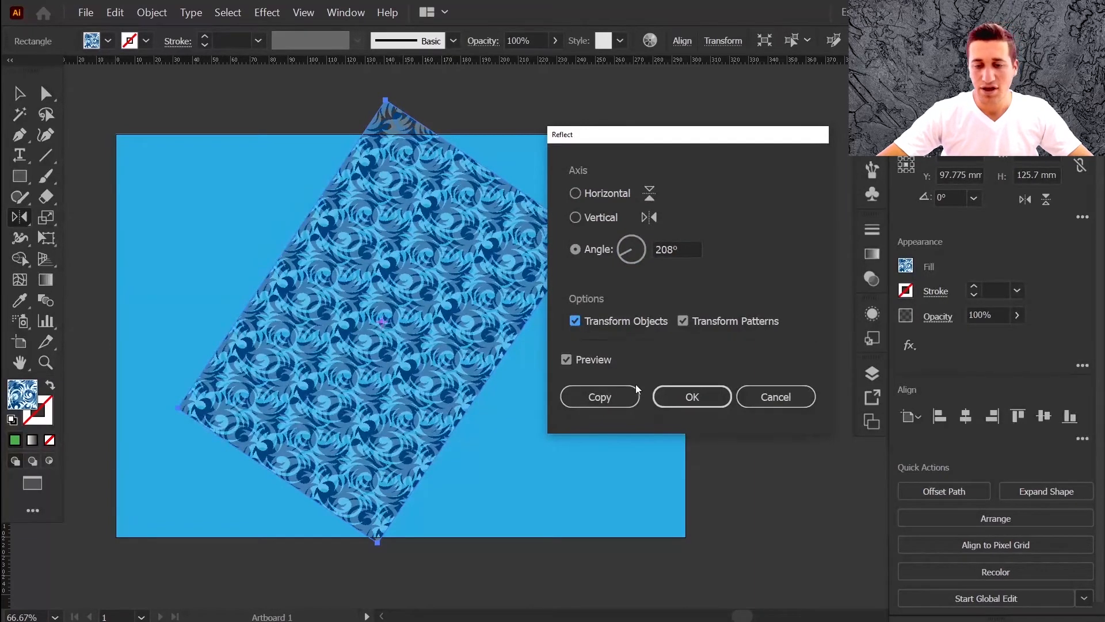
click(696, 398)
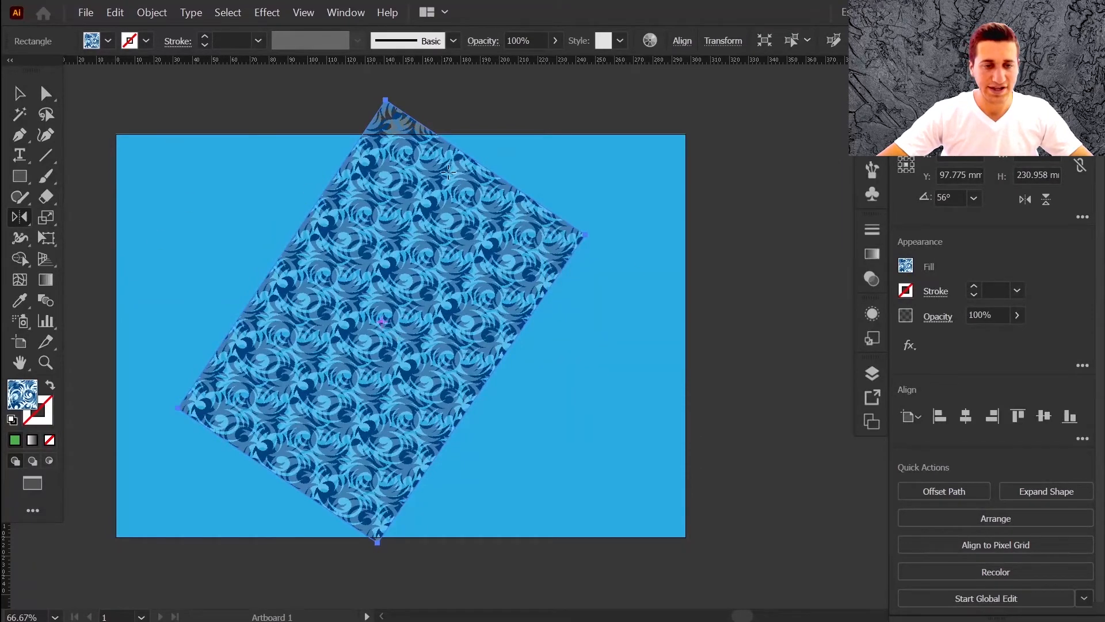
Rotate the reflected rectangle clockwise by about 57° so that it lies almost level
key(v)
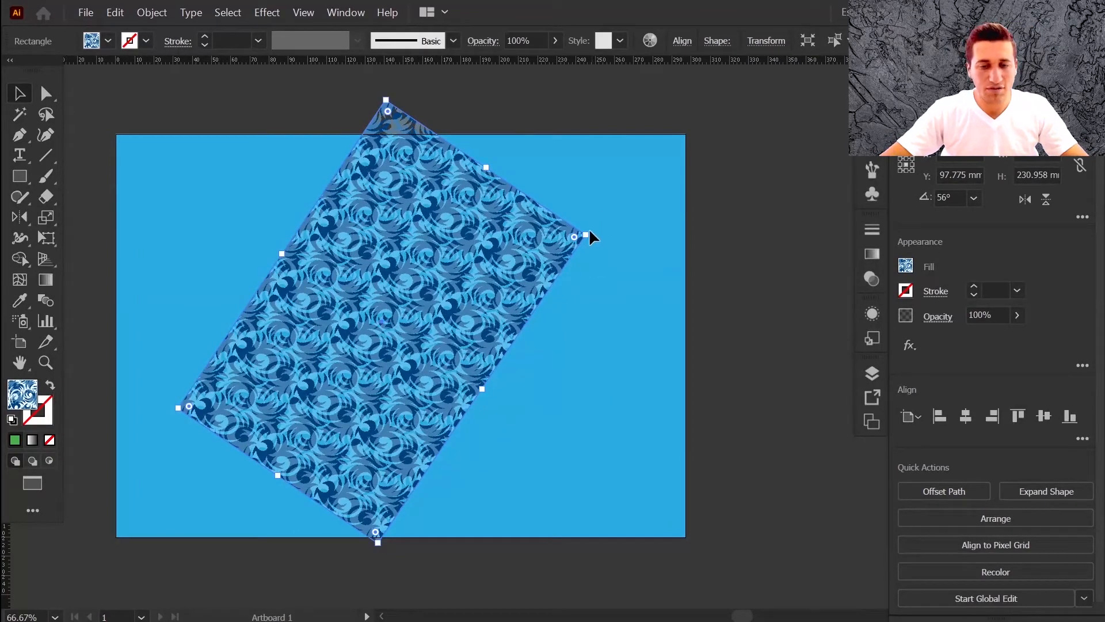
drag(588, 234, 609, 477)
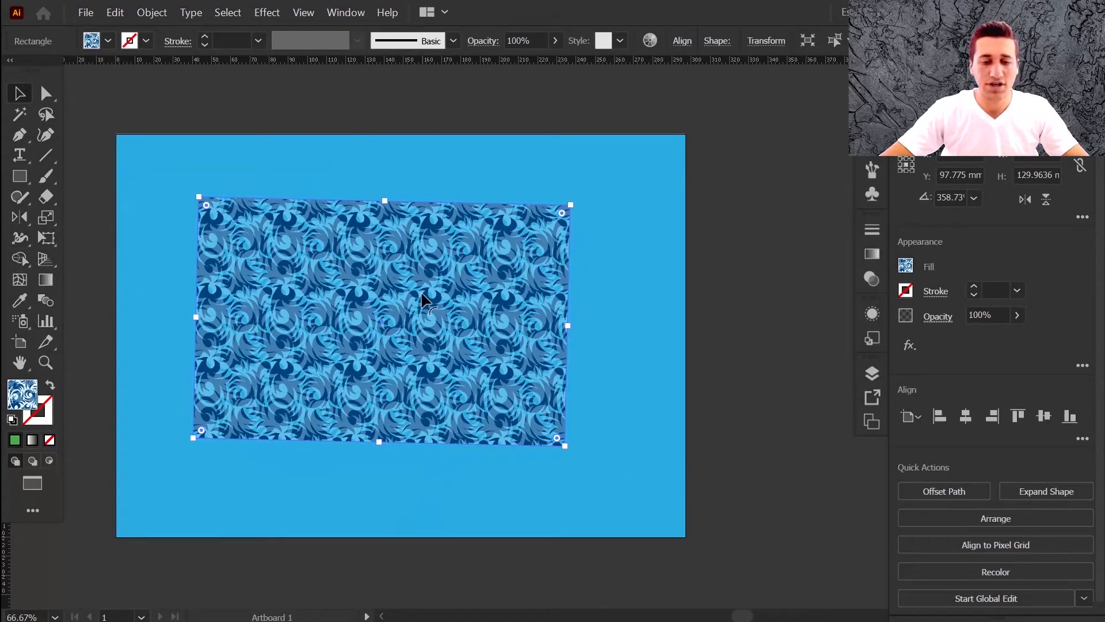
Open the Reflect options through the rectangle's context commands and cancel them
right_click(423, 297)
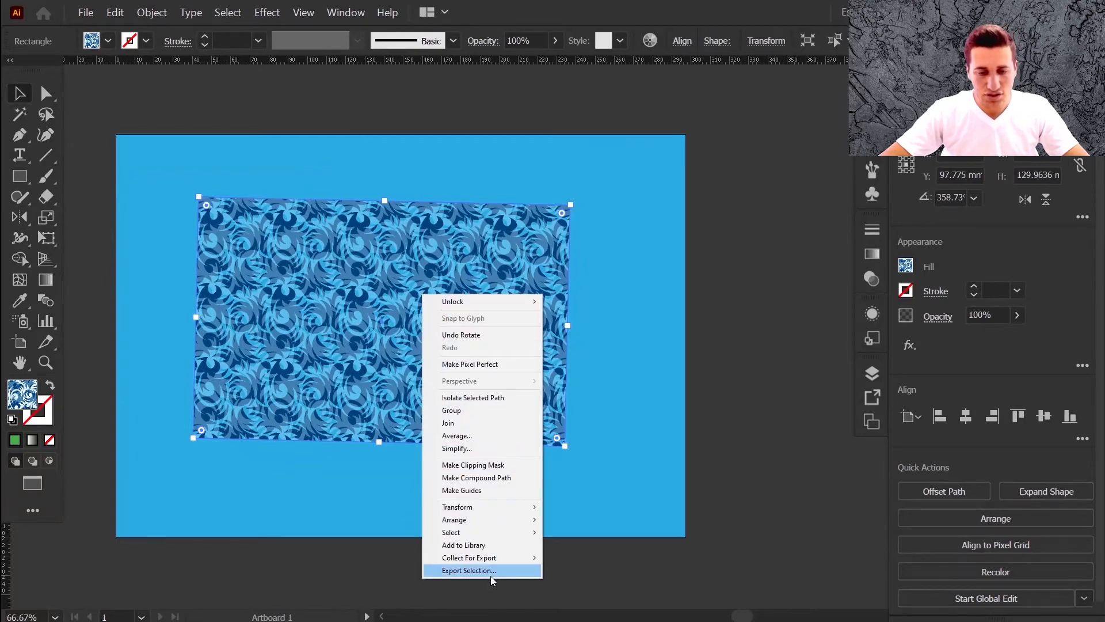
mouse_move(507, 512)
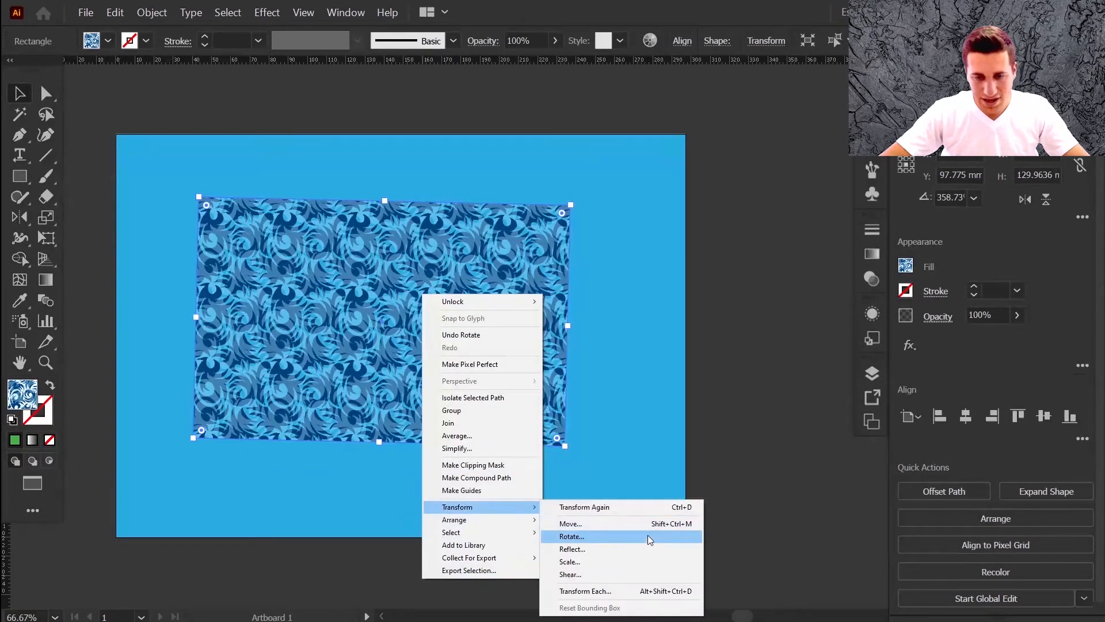
click(645, 550)
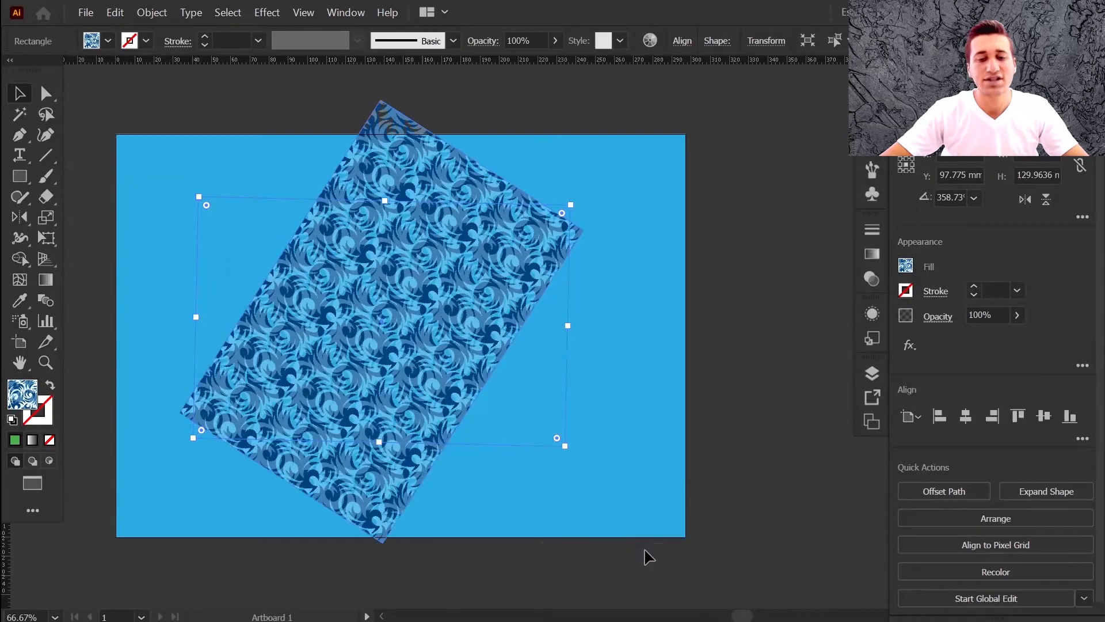
click(784, 397)
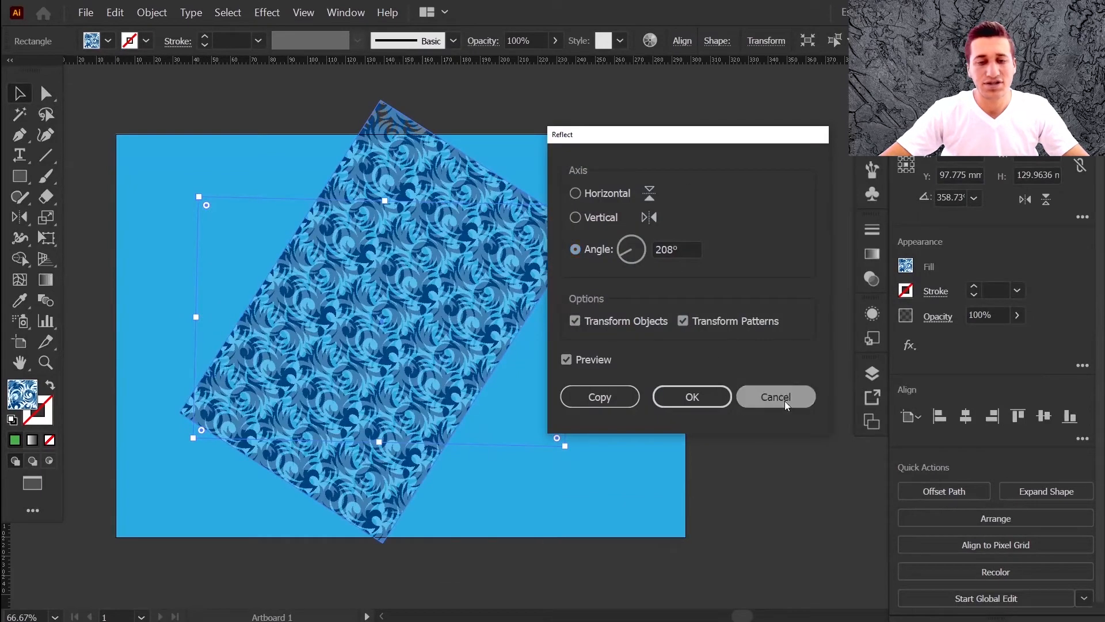
Reopen the Reflect options through the Object transform commands and cancel them again
click(157, 11)
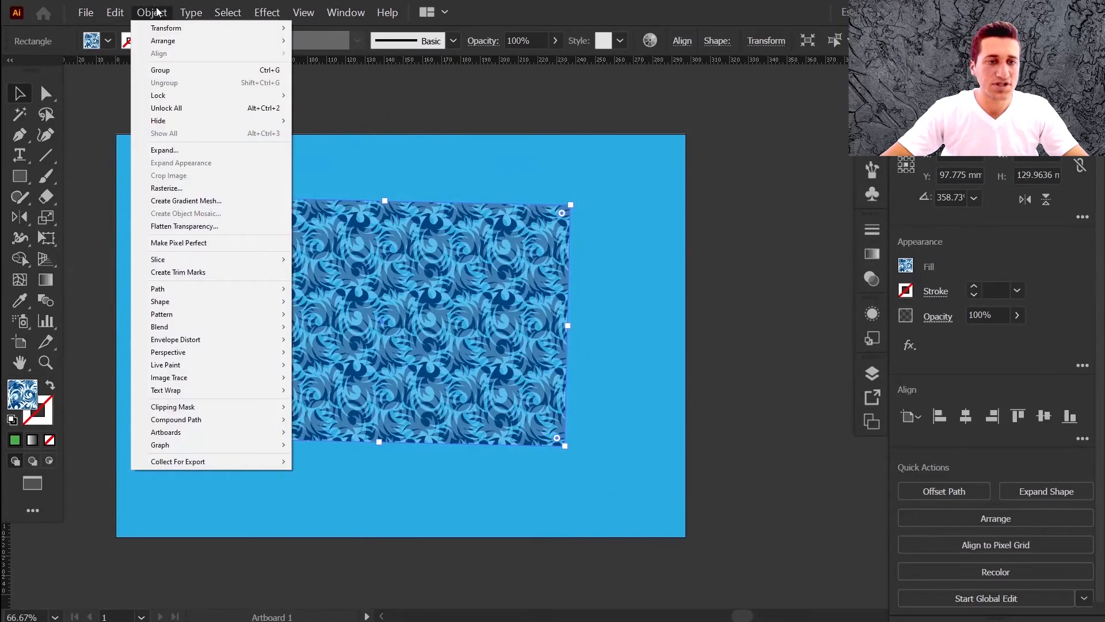
mouse_move(201, 30)
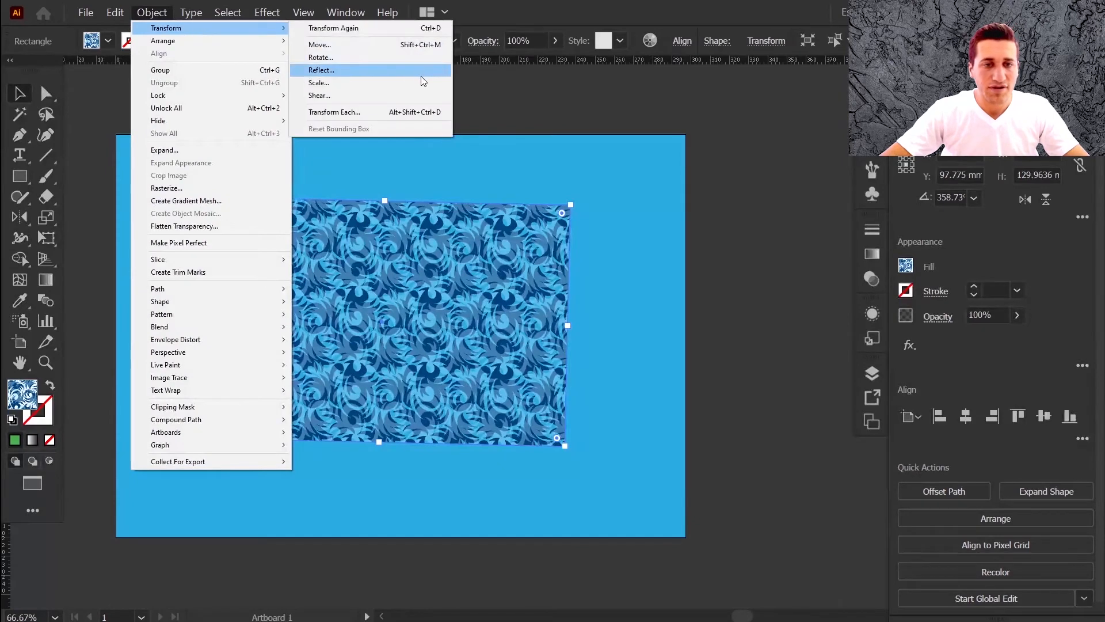
click(420, 73)
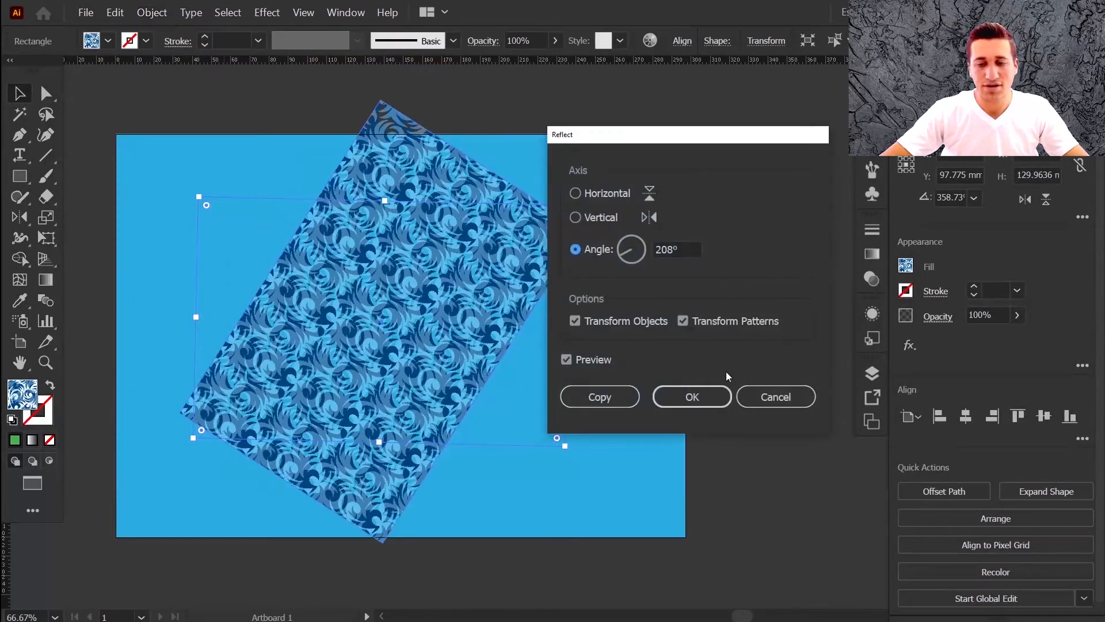
click(779, 393)
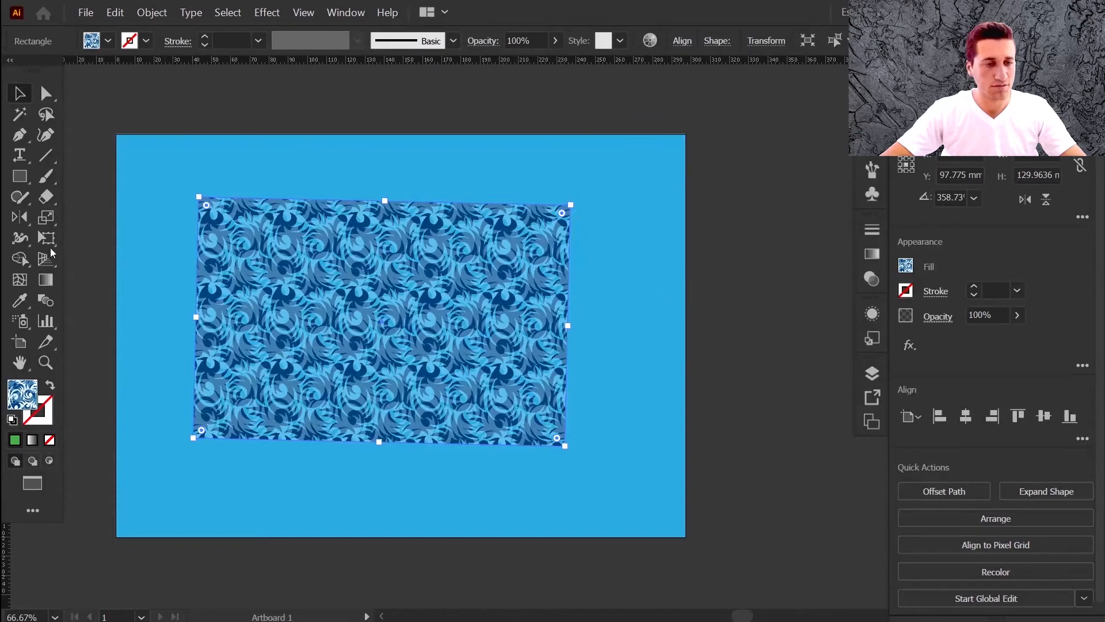
Open the Reflect options with the origin beside the patterned rectangle's upper corner and set the axis angle to 358° with Preview enabled
key(o)
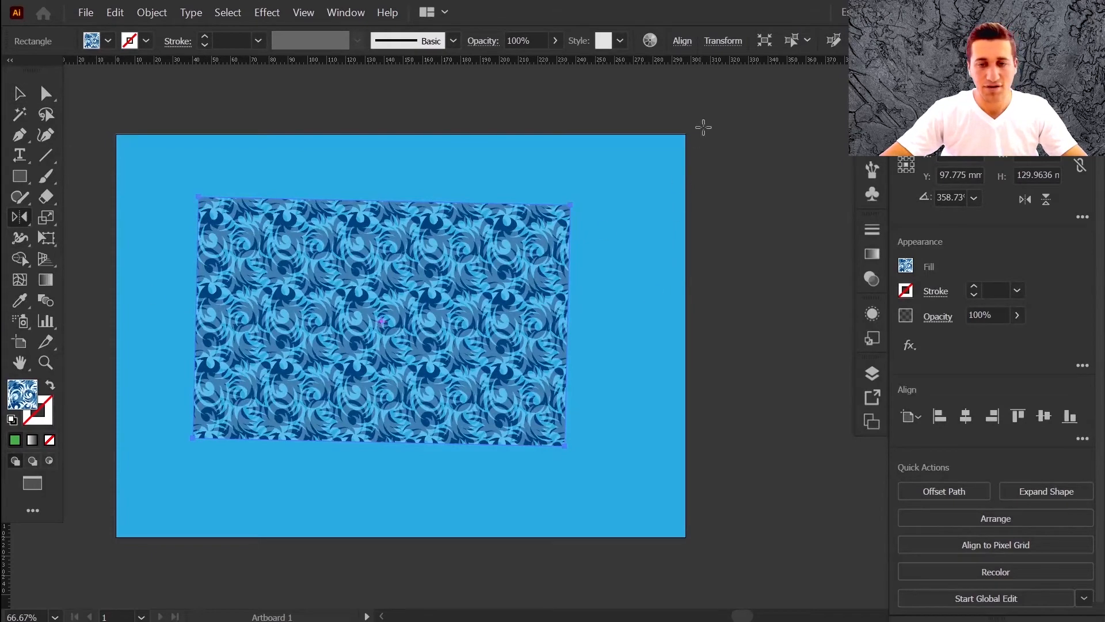
drag(642, 190, 641, 191)
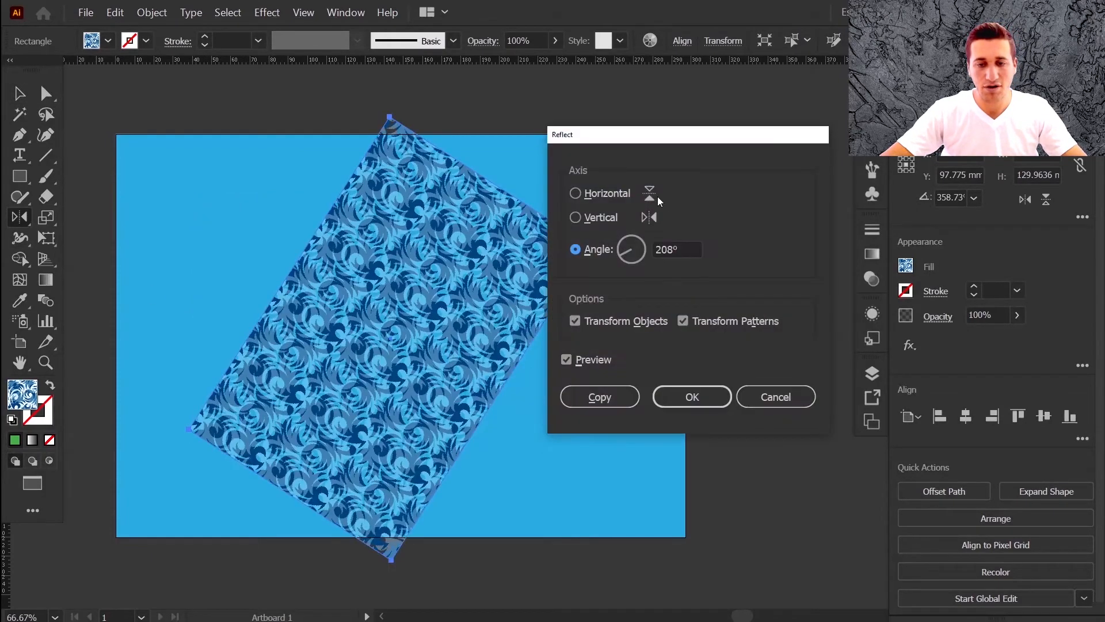
click(635, 244)
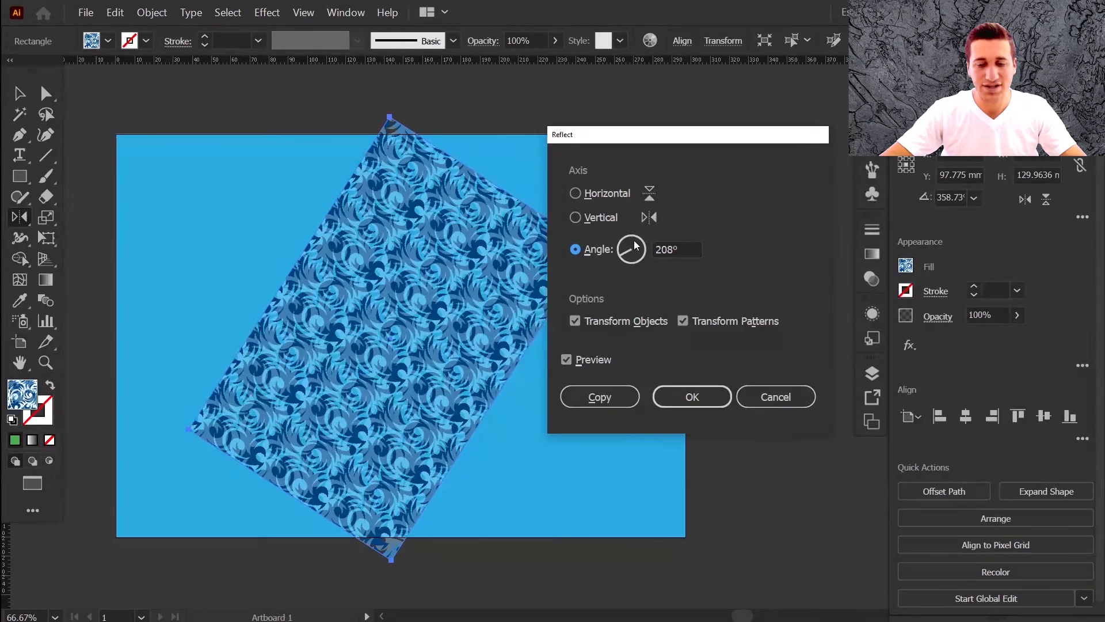
click(641, 250)
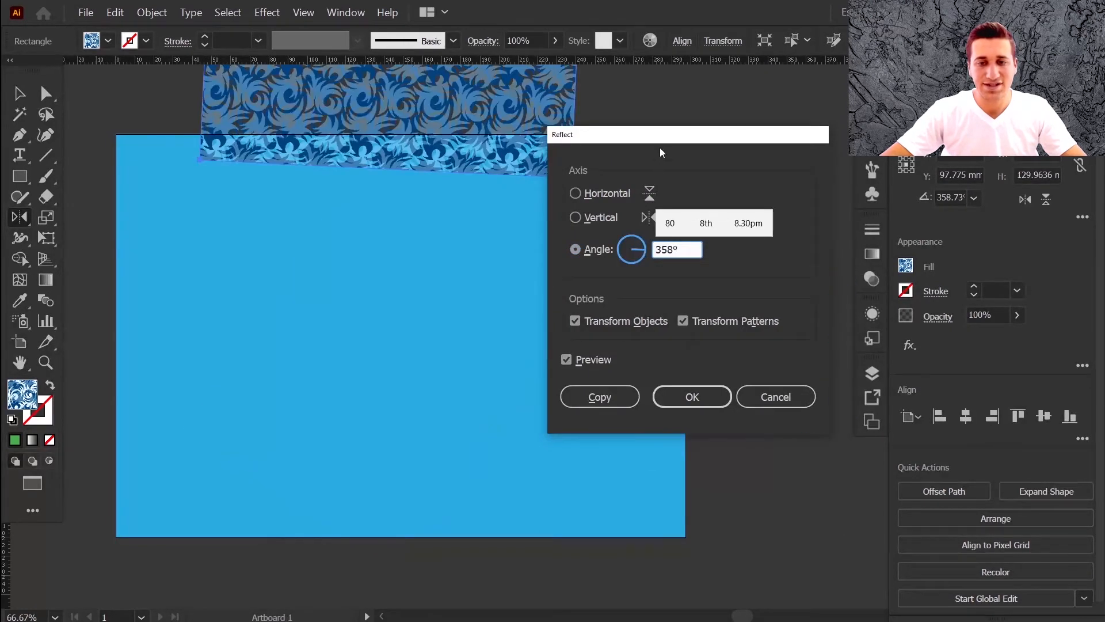
drag(660, 140, 452, 289)
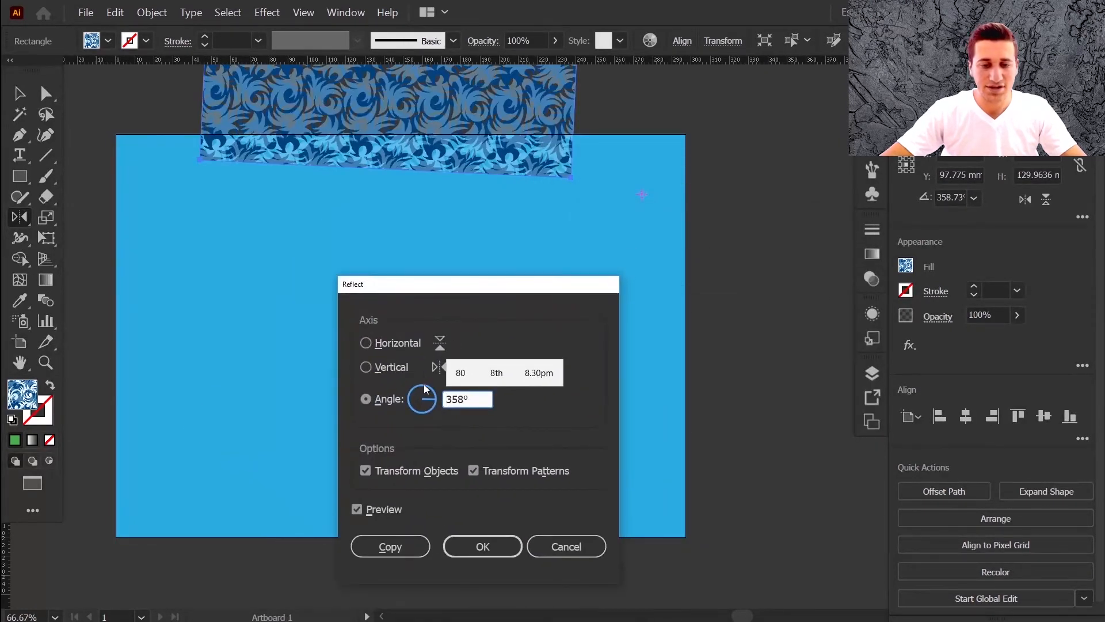
click(426, 389)
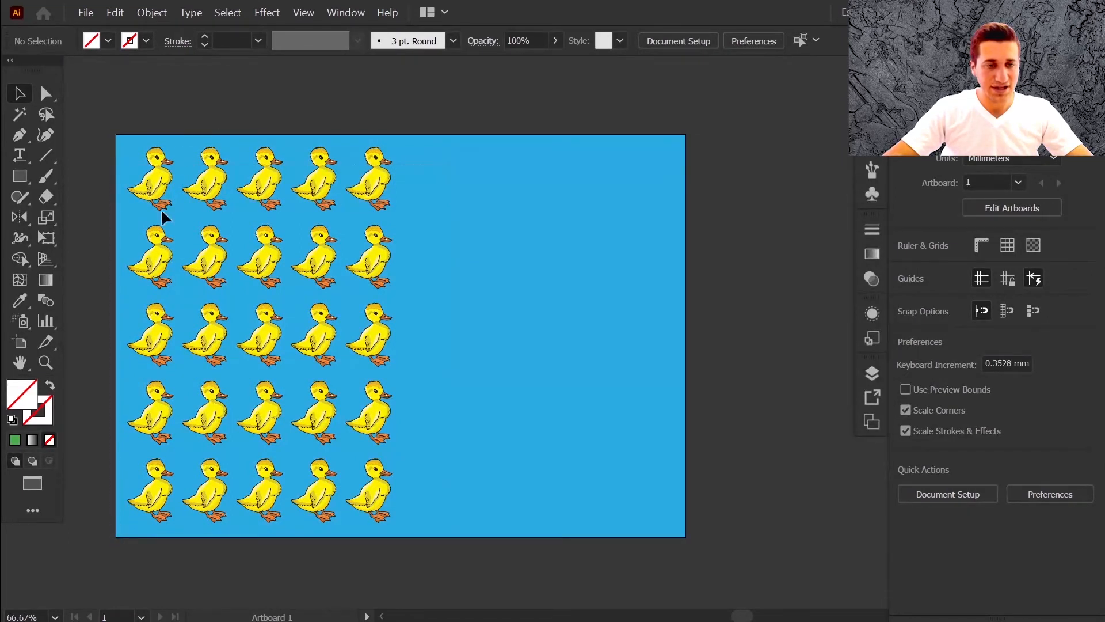
Try reflecting the whole grid of ducks across a vertical axis beside it, and undo the reflection
key(ctrl+a)
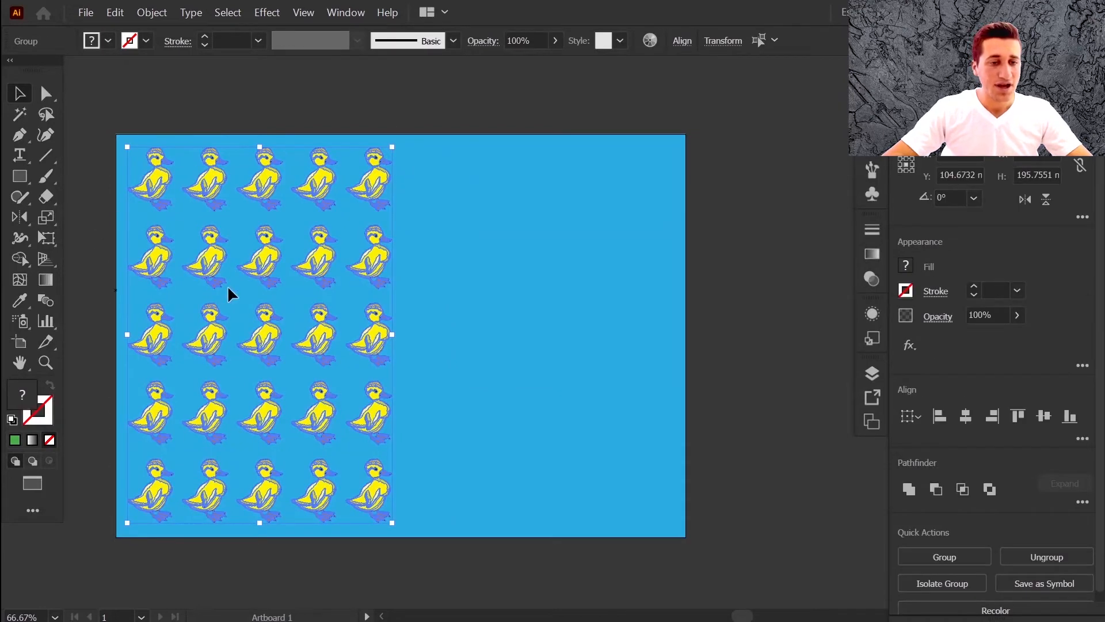
click(19, 223)
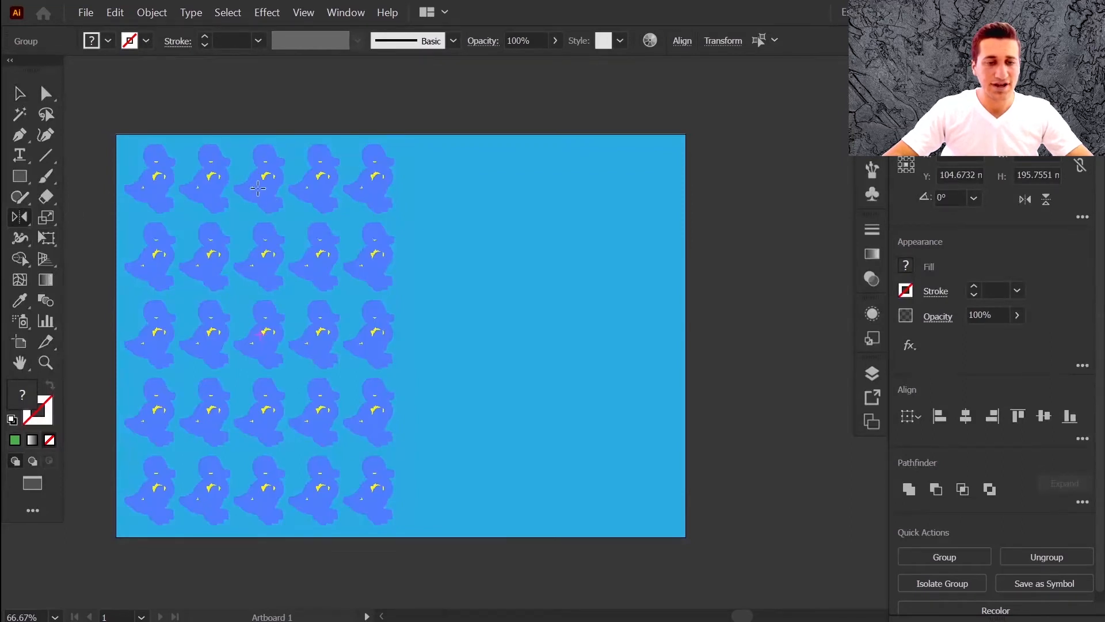
click(425, 150)
drag(423, 504, 423, 502)
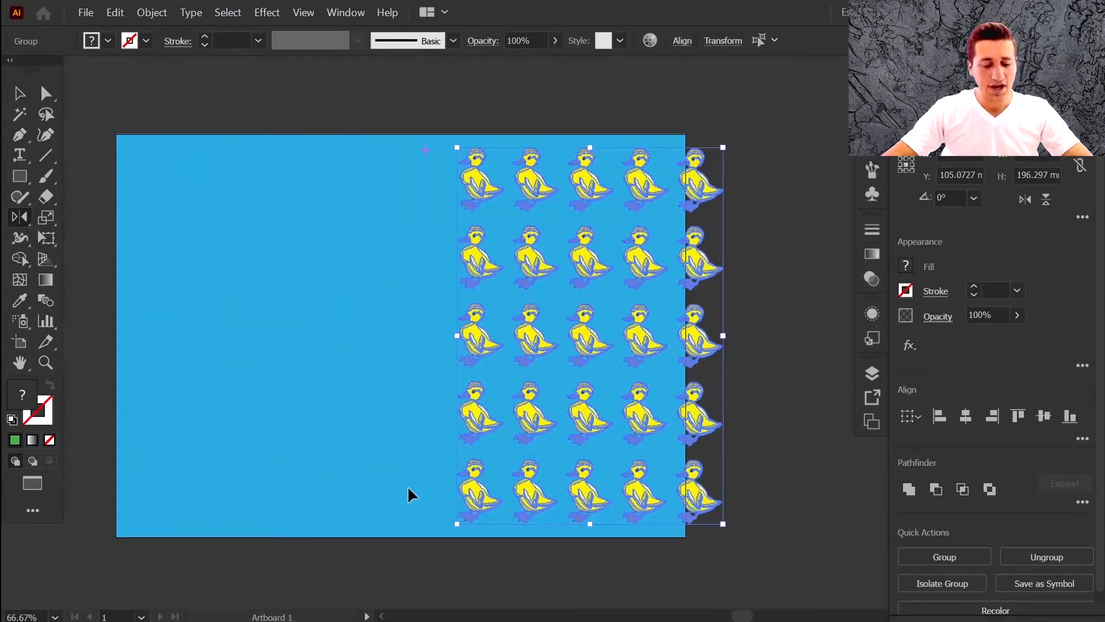
key(ctrl+z)
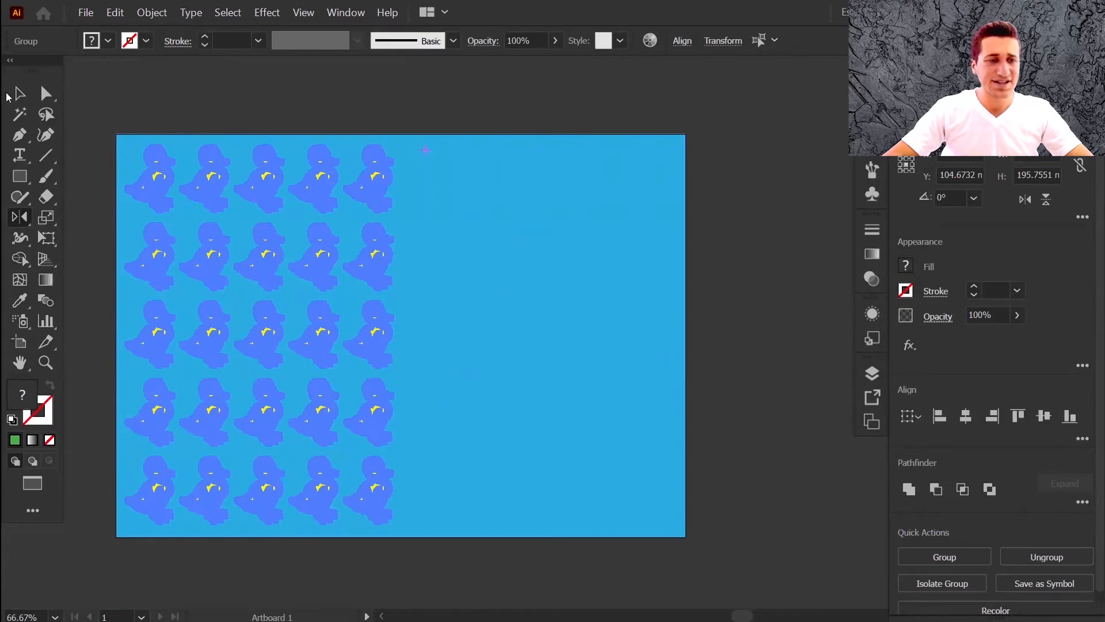
click(18, 95)
click(518, 251)
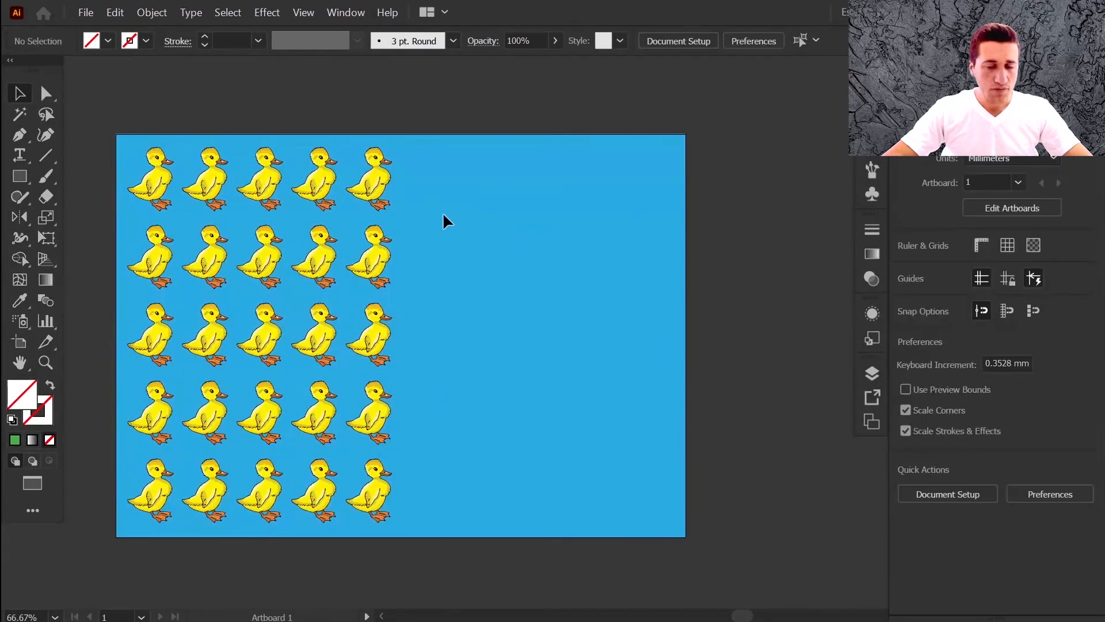
Try reflecting only the last duck of the first row horizontally around its own centre, and undo it
click(374, 168)
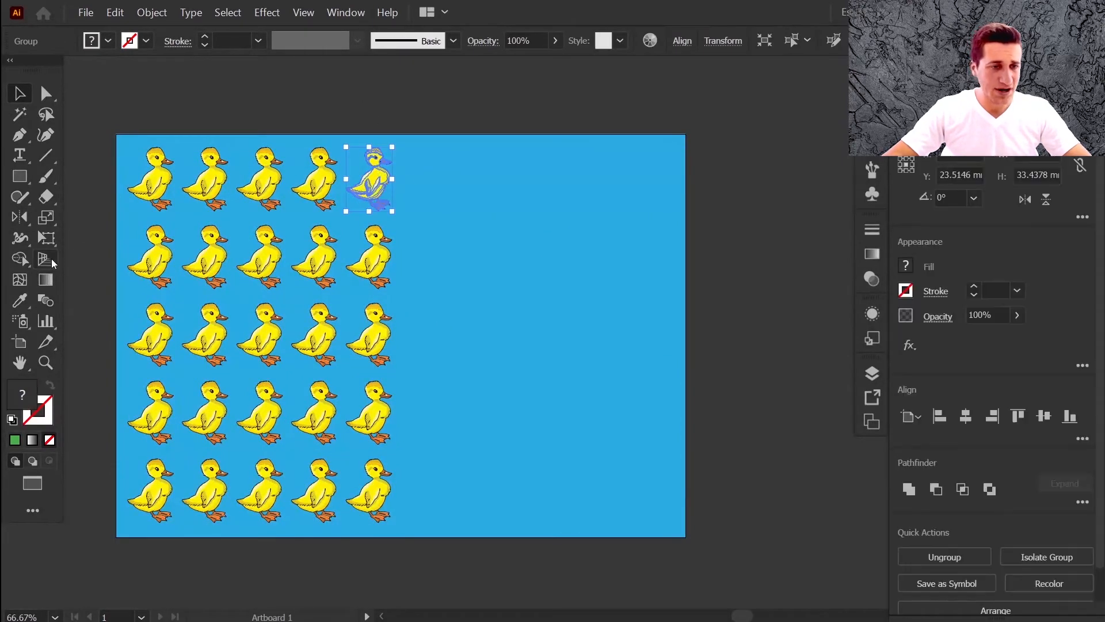
click(13, 217)
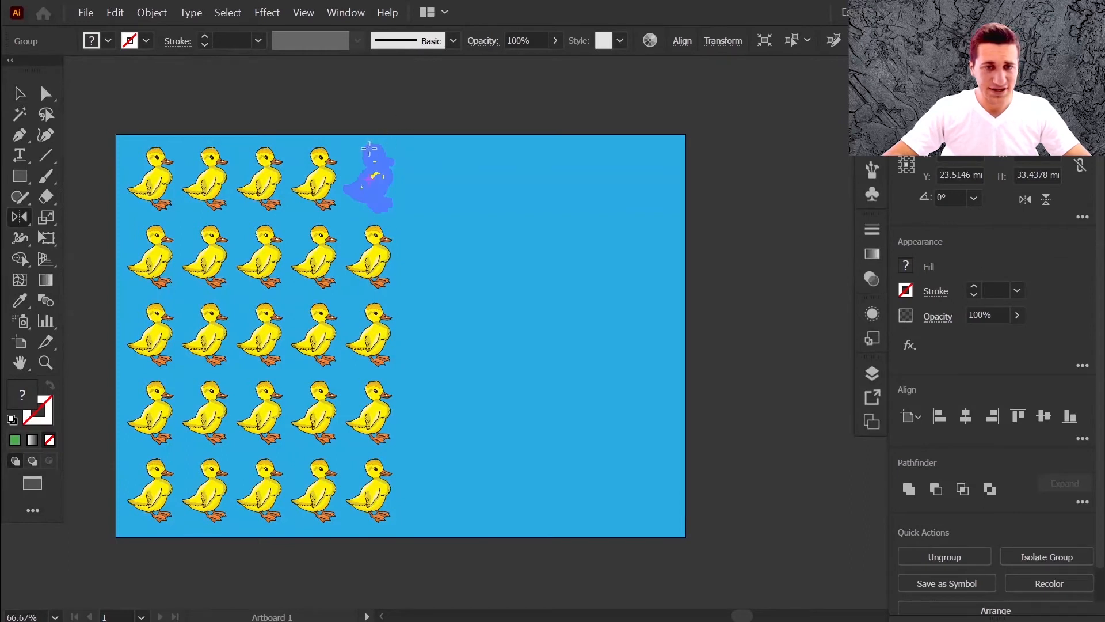
mouse_move(369, 149)
mouse_down()
mouse_move(393, 175)
mouse_move(352, 149)
mouse_up()
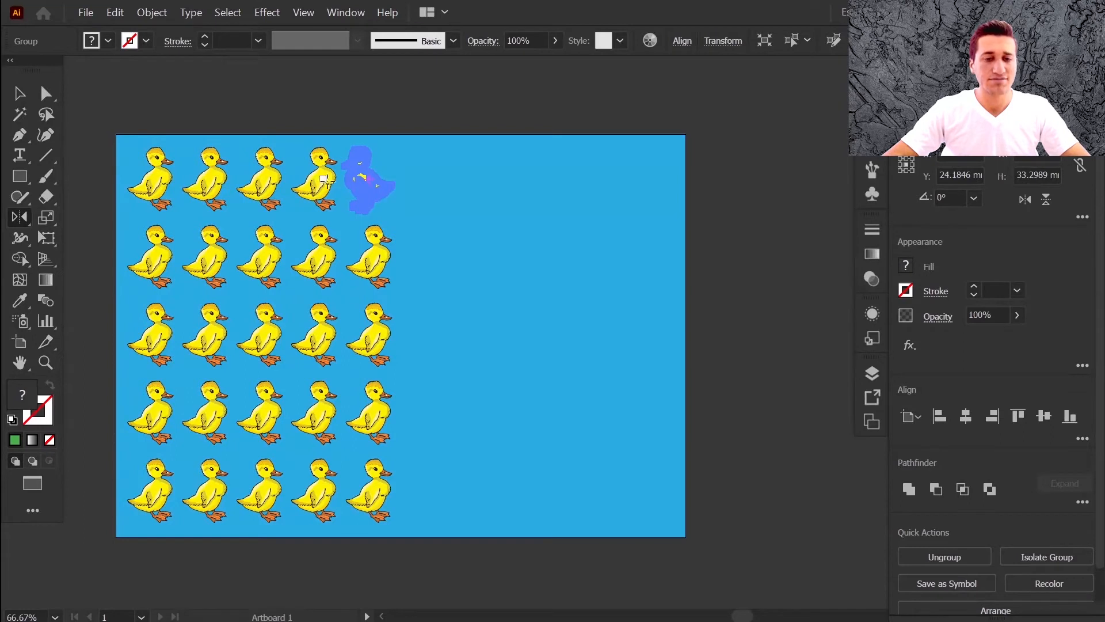
click(20, 97)
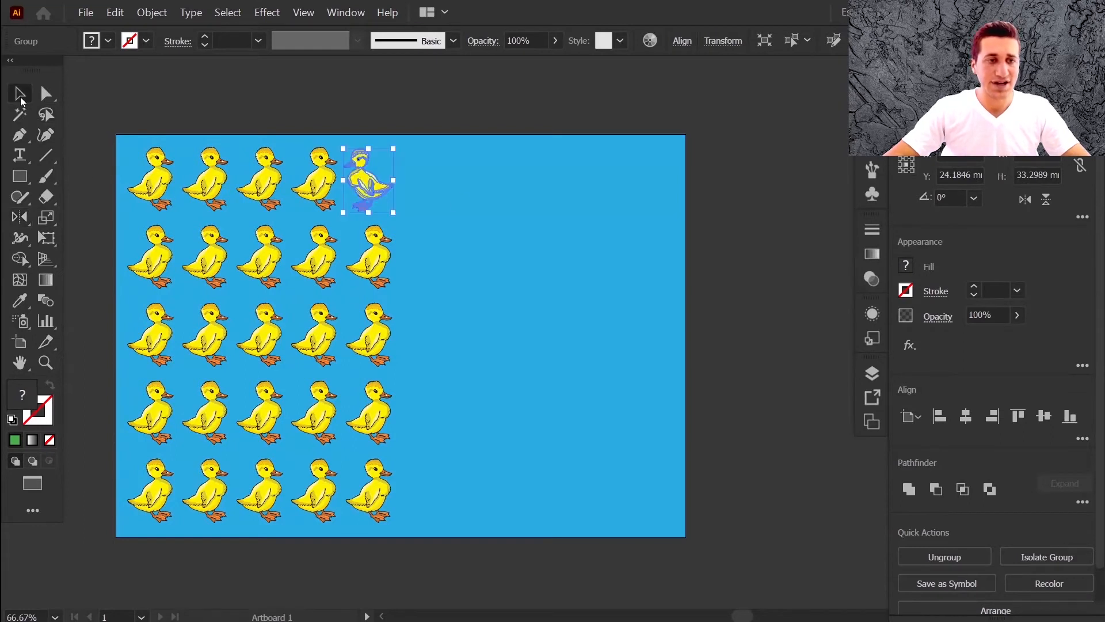
key(ctrl+z)
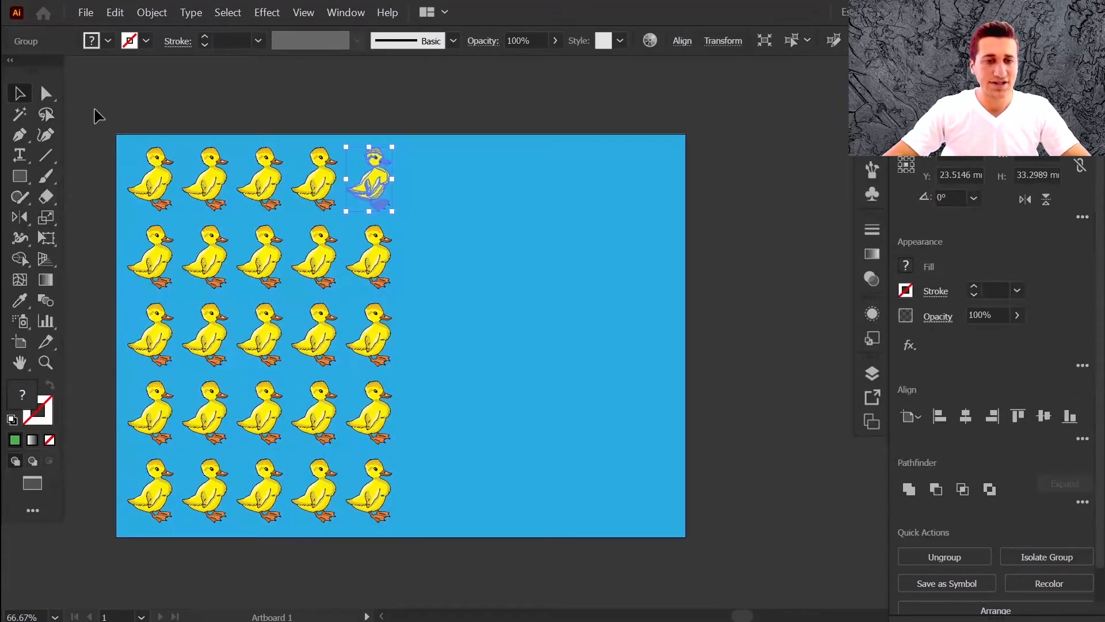
Select all the ducks, preview Reflect X and Reflect Y in Transform Each, and apply it with only Reflect X enabled
drag(95, 109, 472, 570)
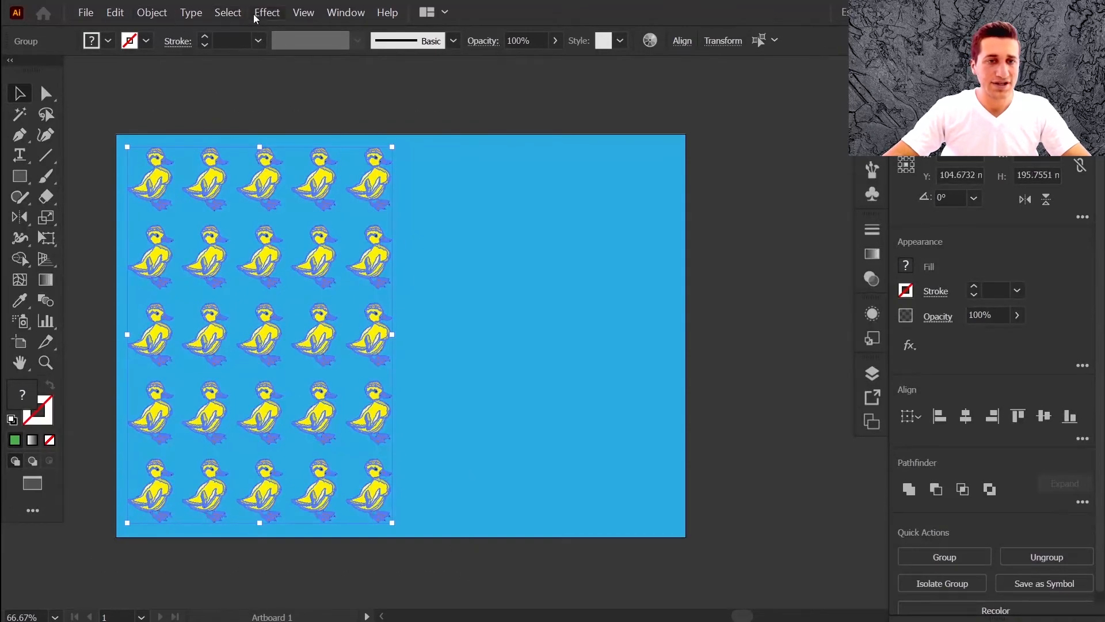
click(147, 11)
mouse_move(206, 25)
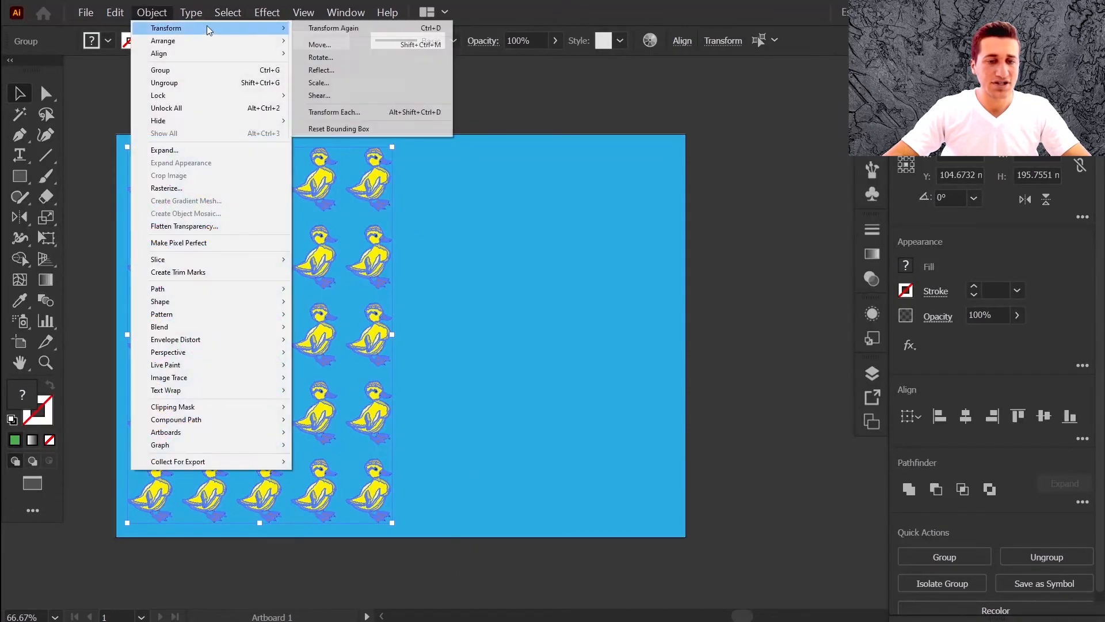
click(378, 114)
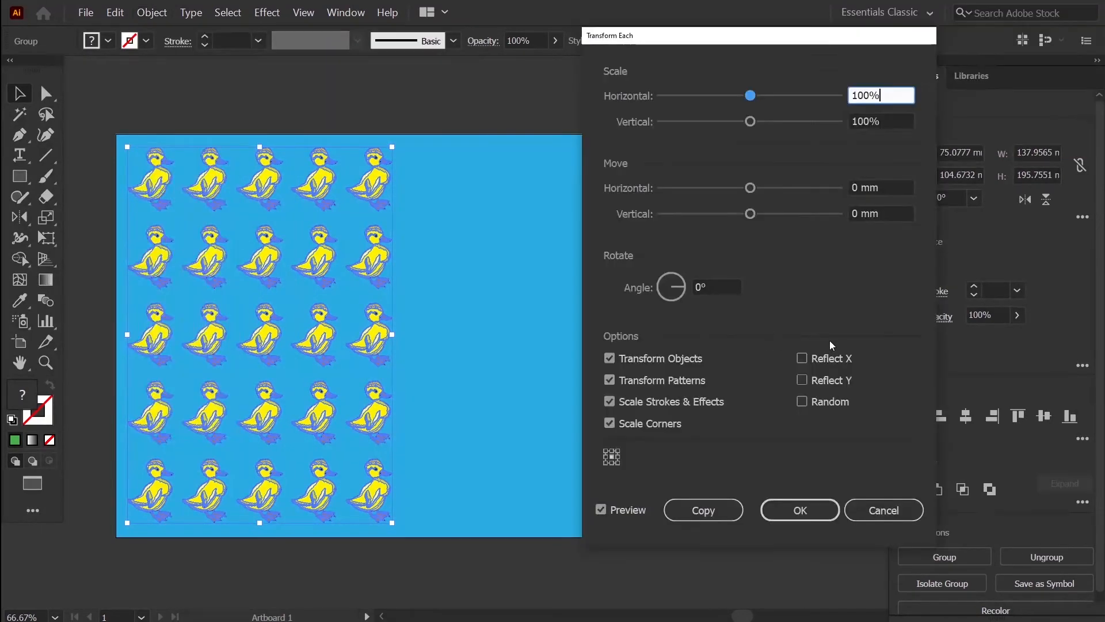
click(802, 358)
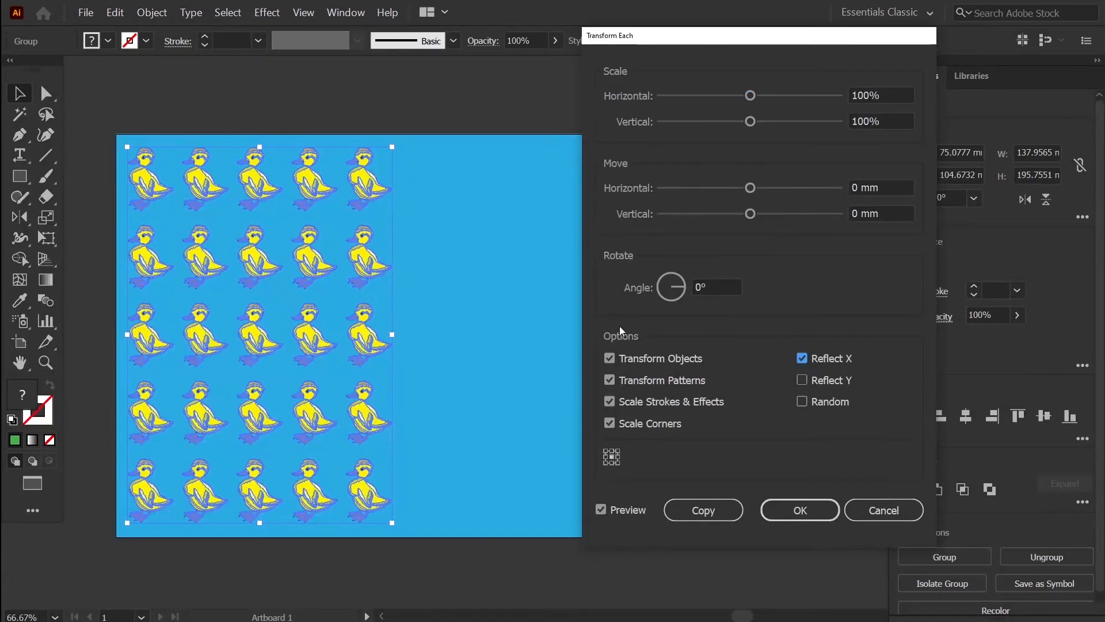
click(825, 383)
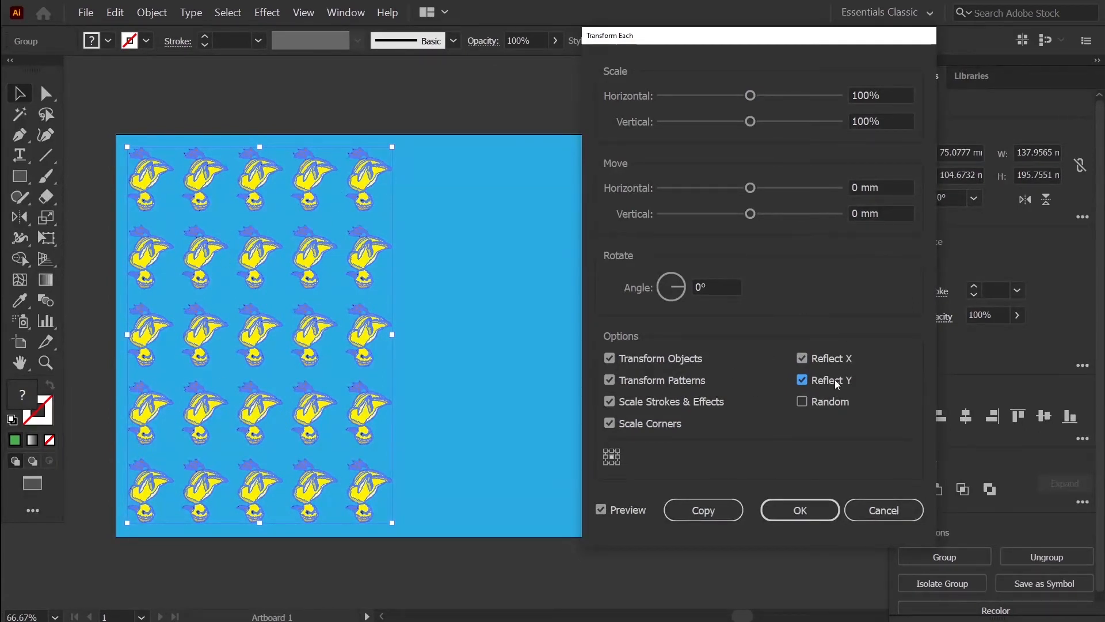
key(space)
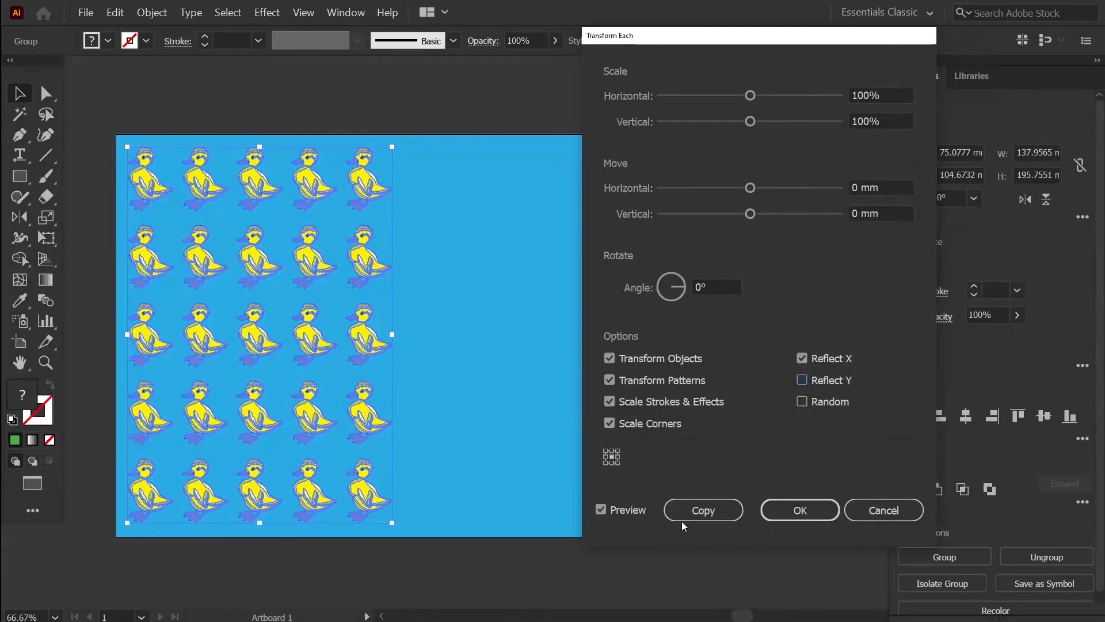
click(801, 509)
click(509, 322)
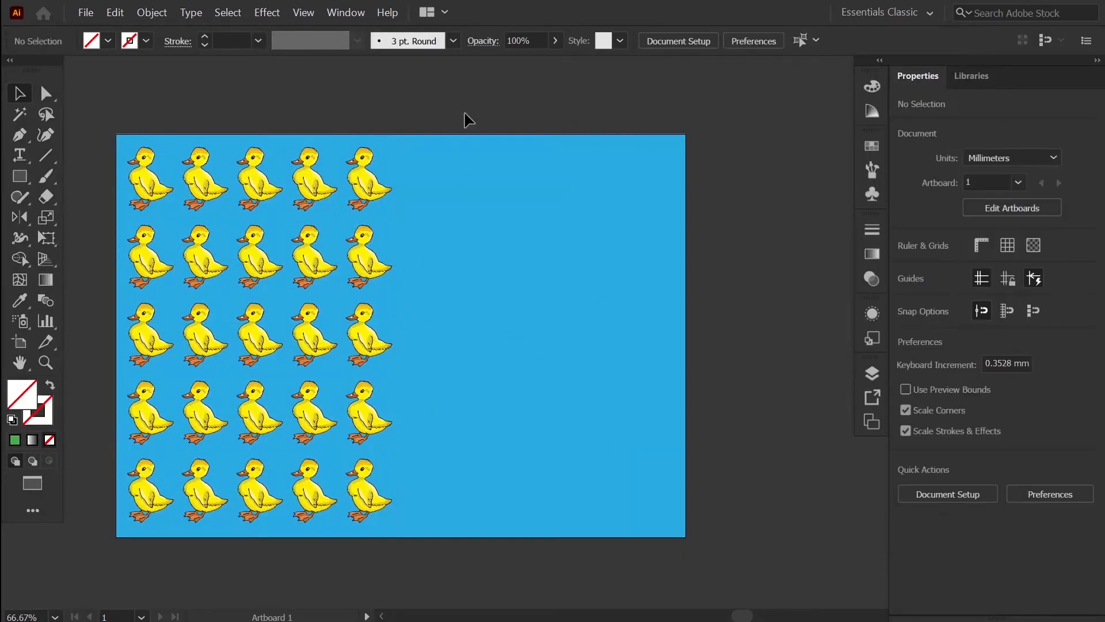
Delete all the ducks from the artboard
drag(464, 116, 94, 523)
key(Delete)
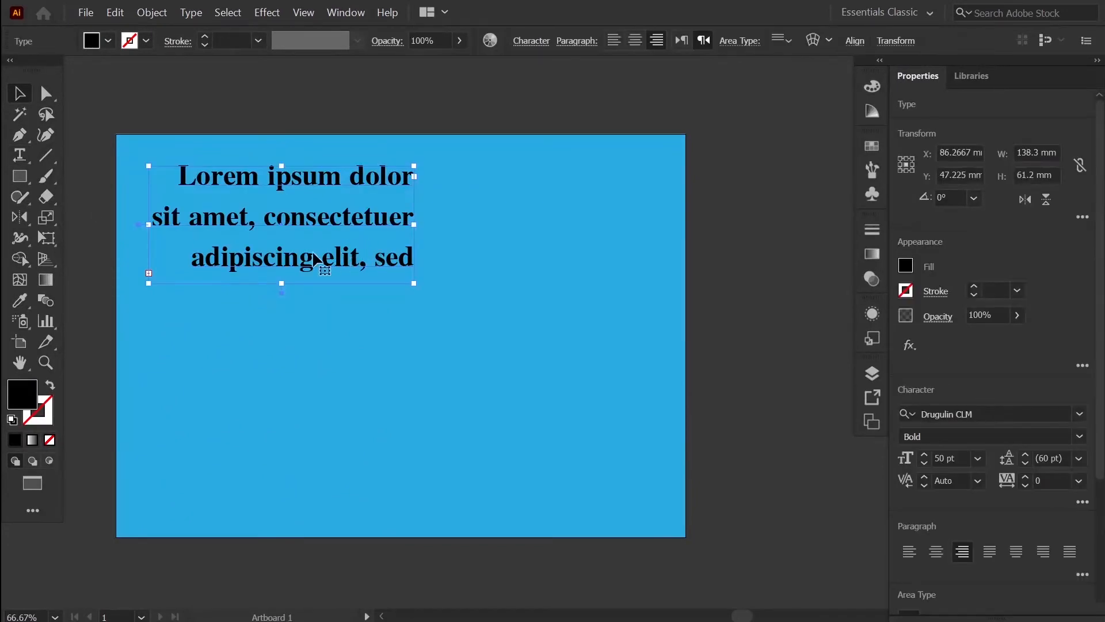
Move the Lorem ipsum text block slightly down, reflect a copy across a vertical axis beside it, and undo the copy
drag(348, 225, 329, 257)
click(19, 217)
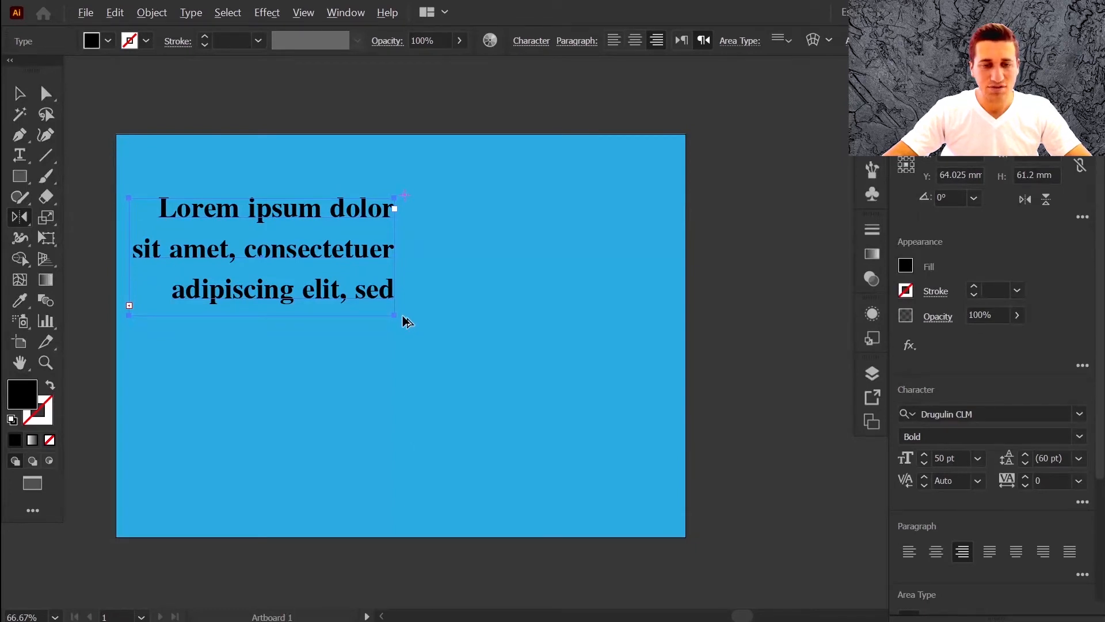
drag(404, 320, 404, 316)
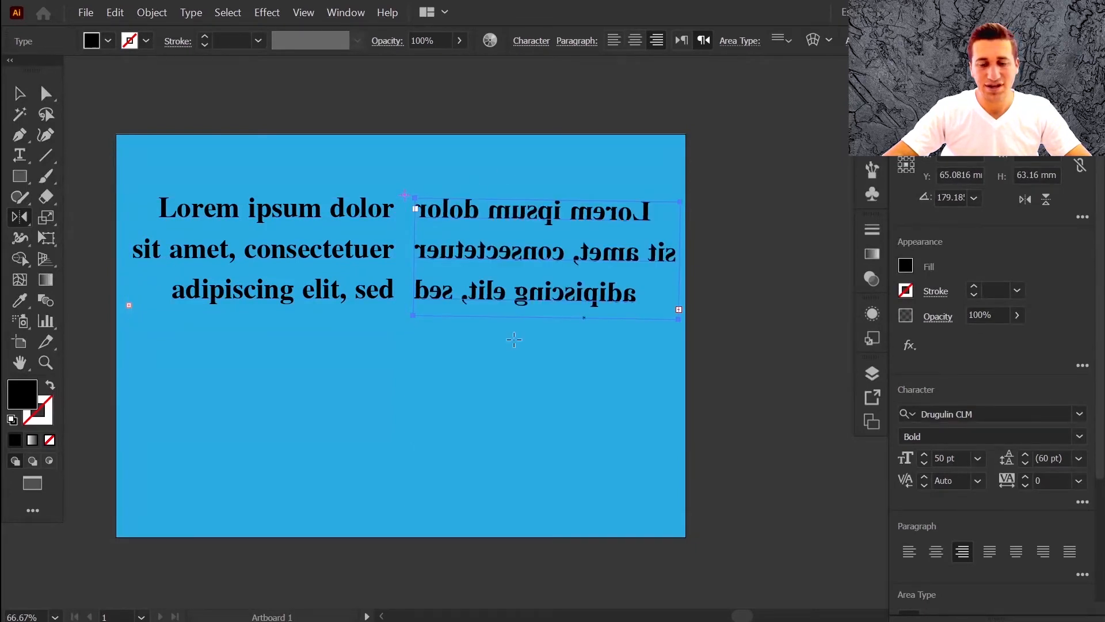
key(ctrl+z)
key(ctrl+z)
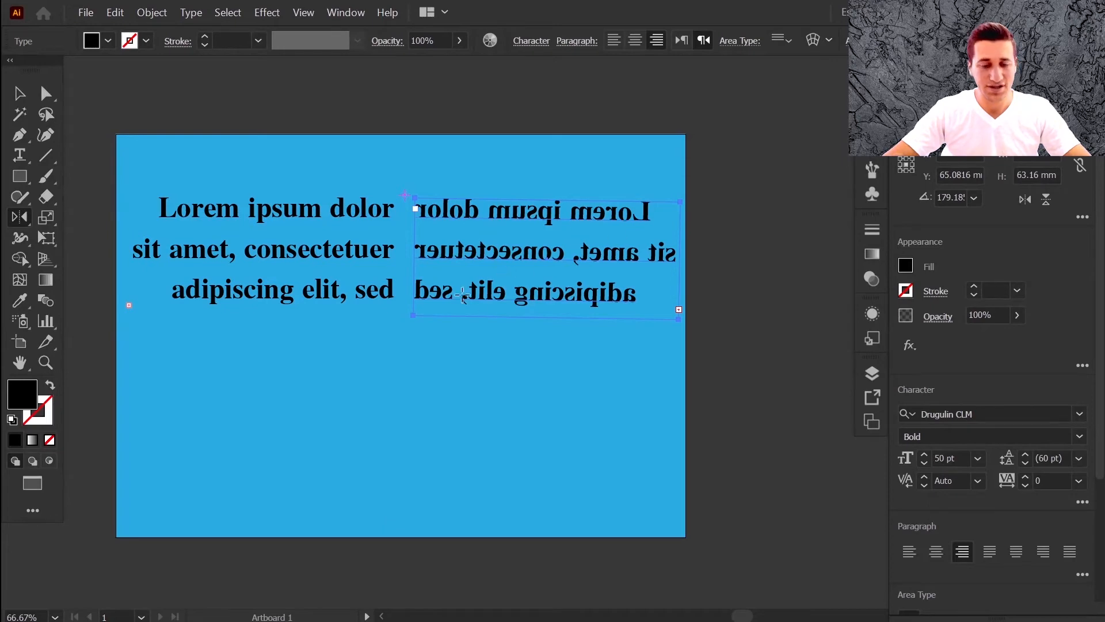
Reflect a copy of the text block across a horizontal axis just below it and nudge the copy up by about 17.6 mm
click(387, 328)
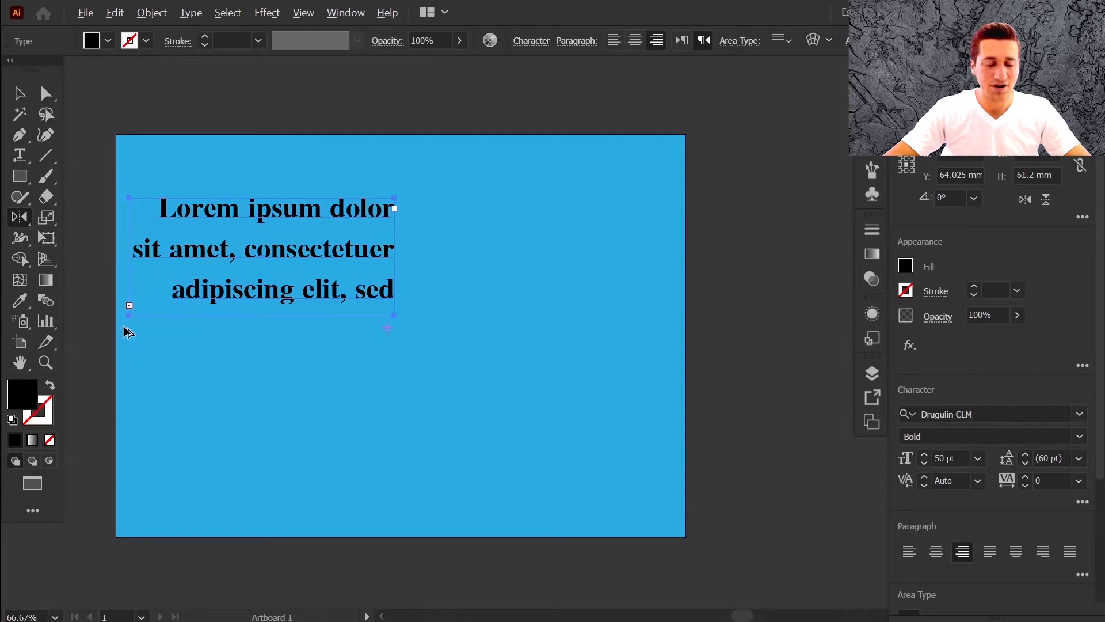
drag(128, 332, 122, 326)
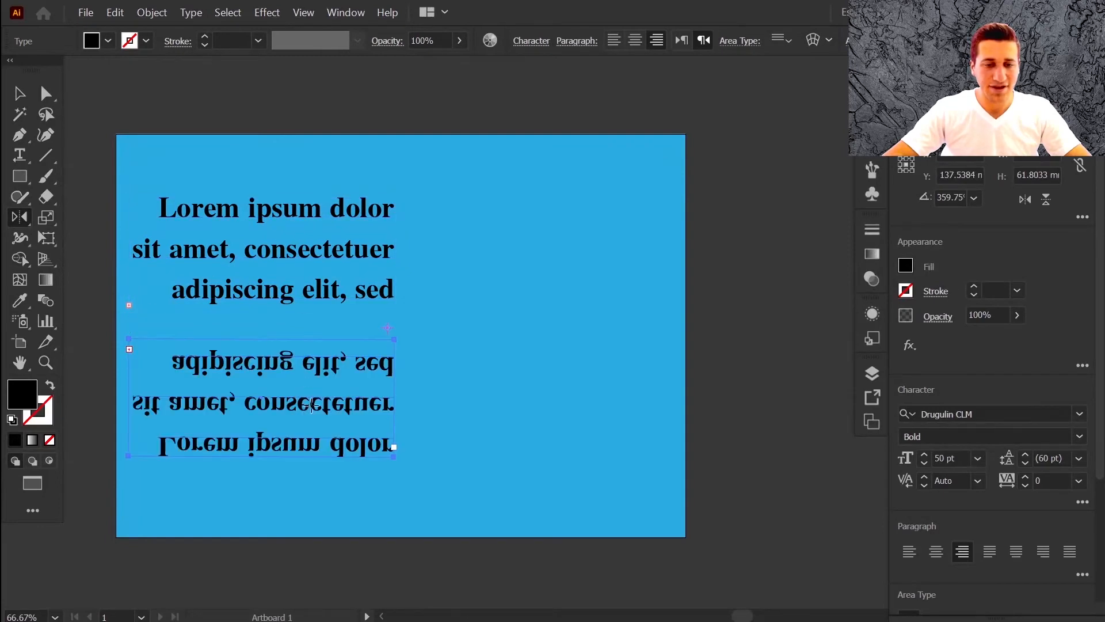
click(19, 95)
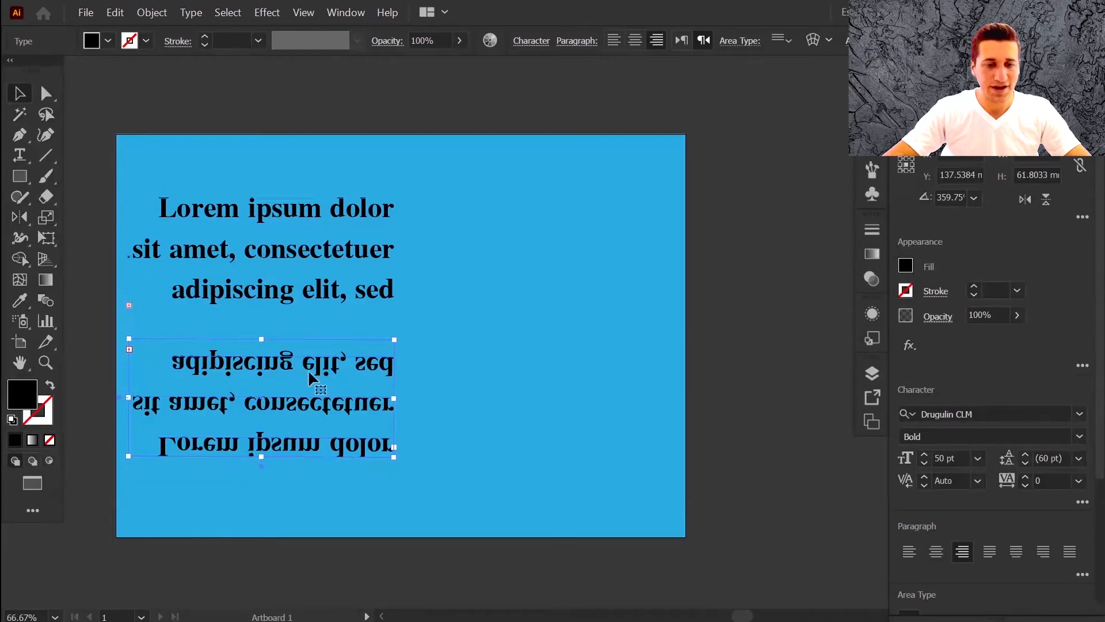
key(shift+Up)
key(shift+Up)
key(shift+Up)
key(shift+Up)
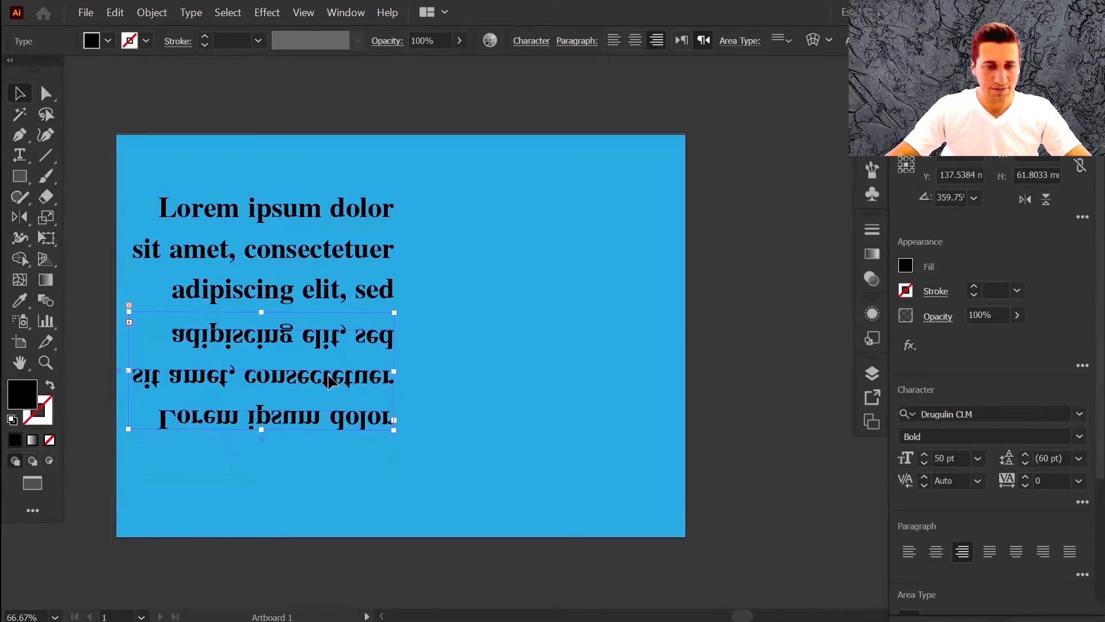
key(shift+Up)
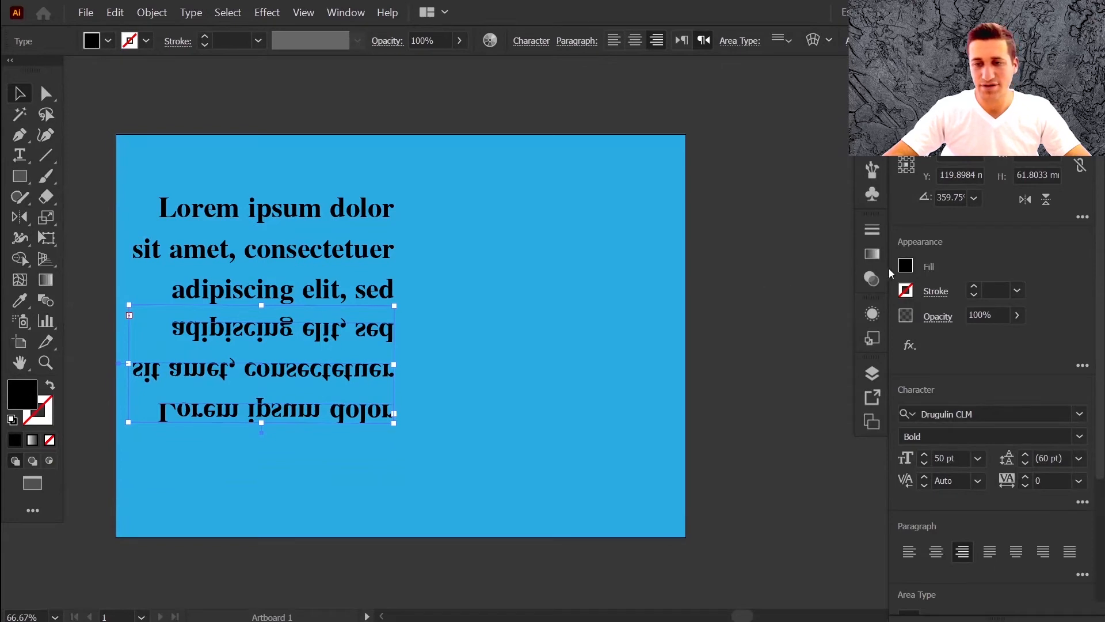
Open the Appearance and Transparency settings for the reflected text copy, and close them
click(873, 315)
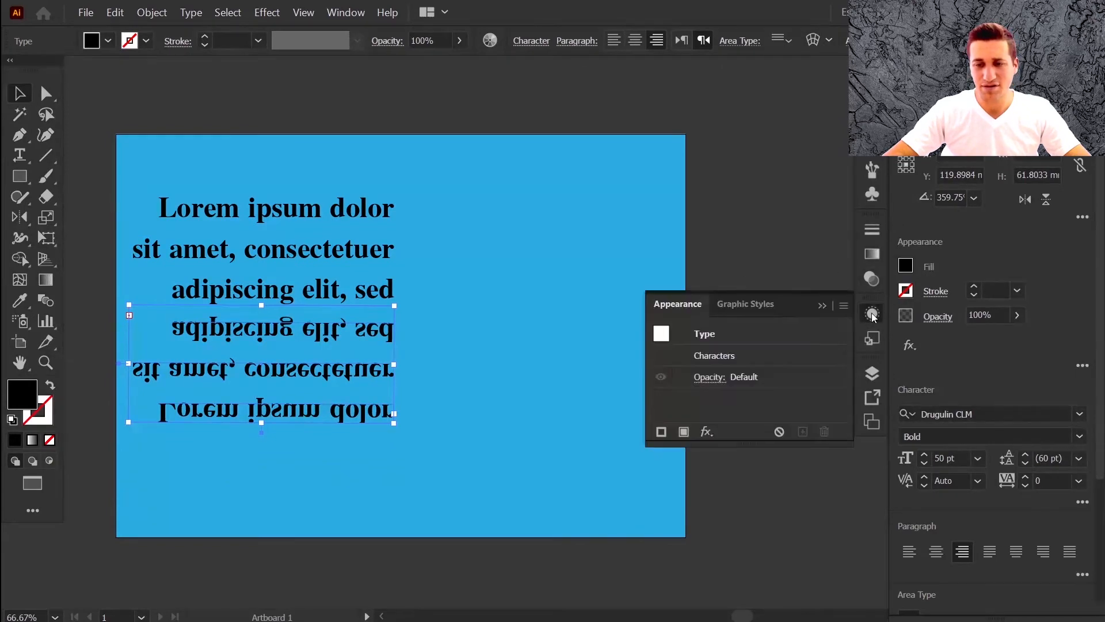
click(872, 278)
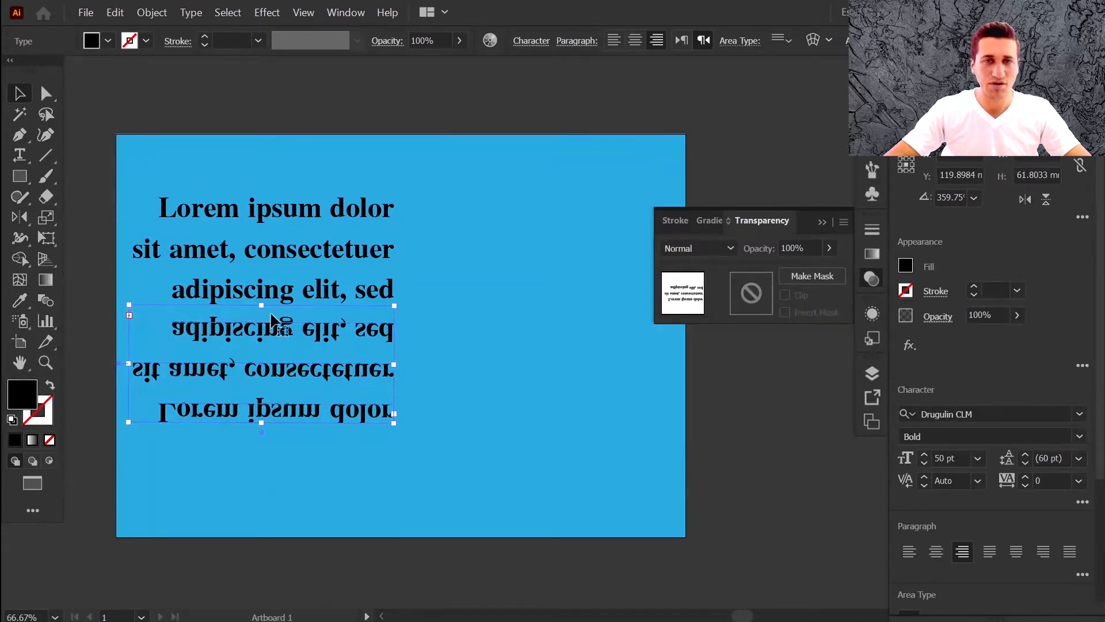
click(822, 222)
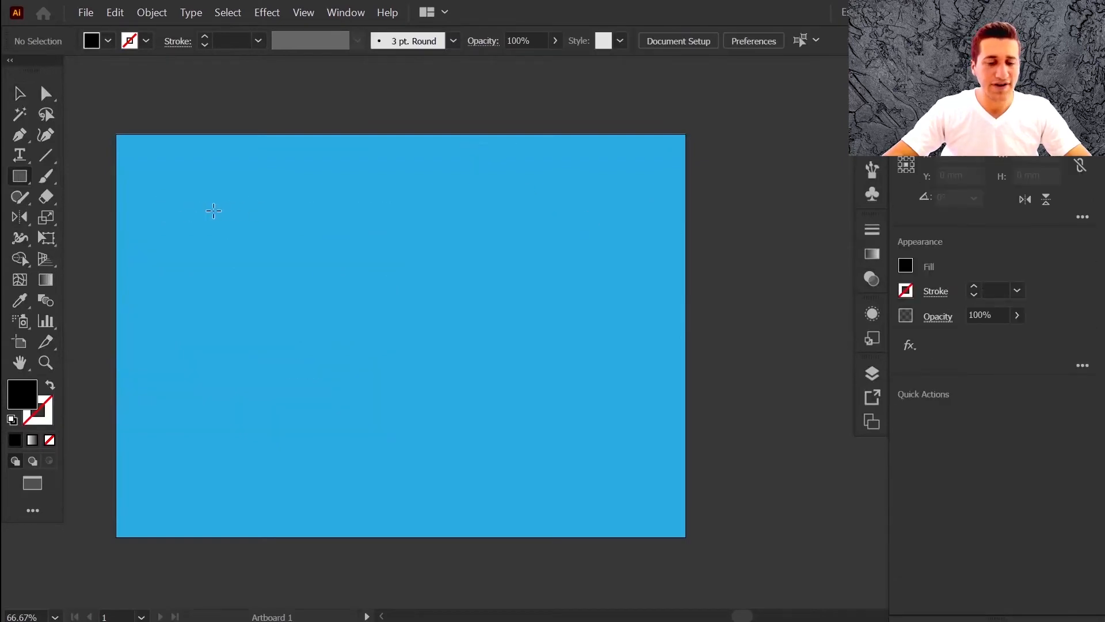
Draw a black rectangle about 126 mm high in the middle of the blue artboard
drag(213, 211, 479, 376)
drag(588, 451, 588, 451)
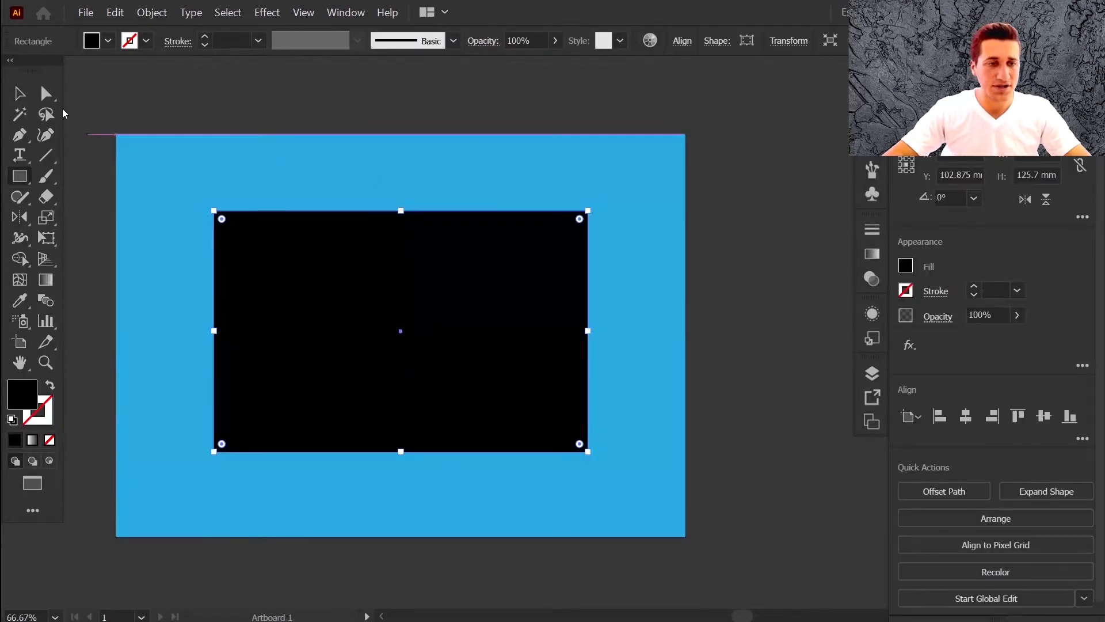
Try reflecting only the rectangle's upper-right corner anchor about a point above its top edge, and undo it
click(47, 93)
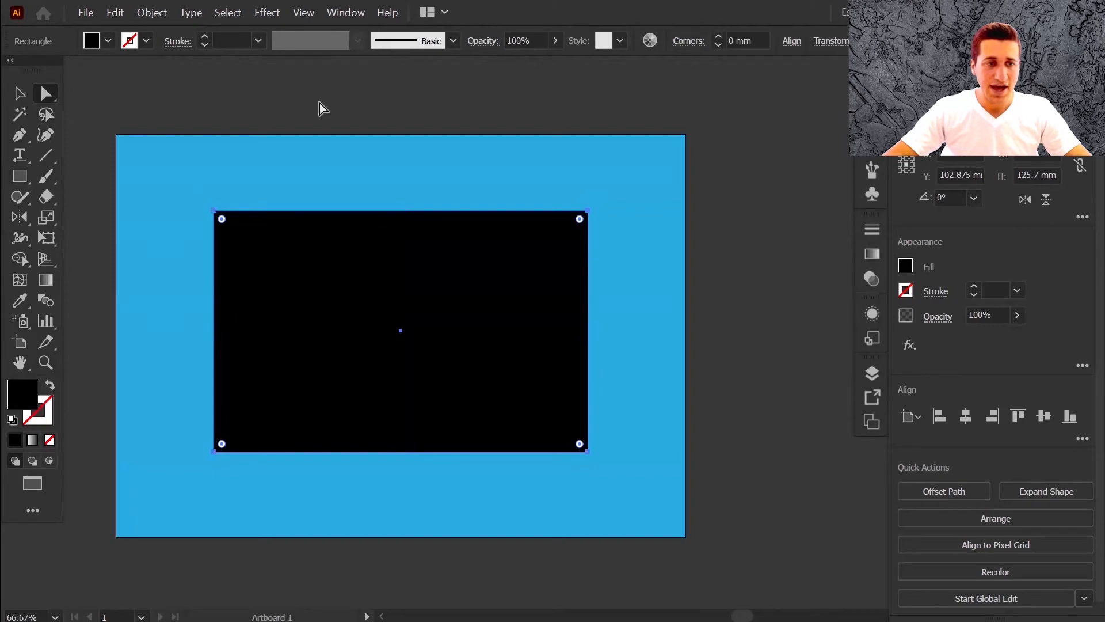
click(587, 211)
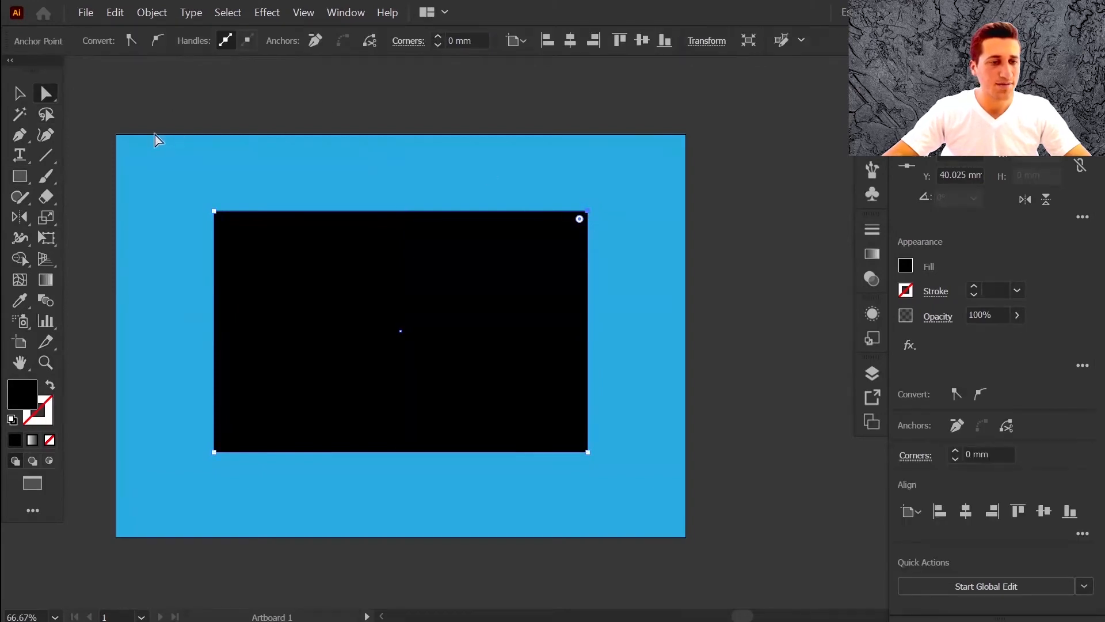
click(12, 222)
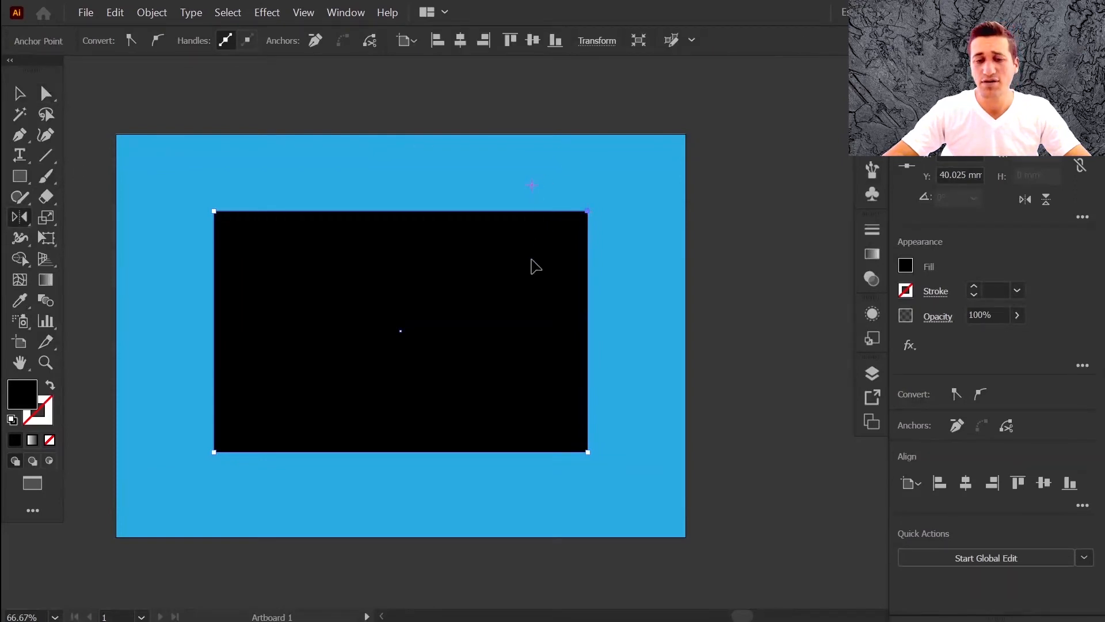
drag(535, 266, 531, 254)
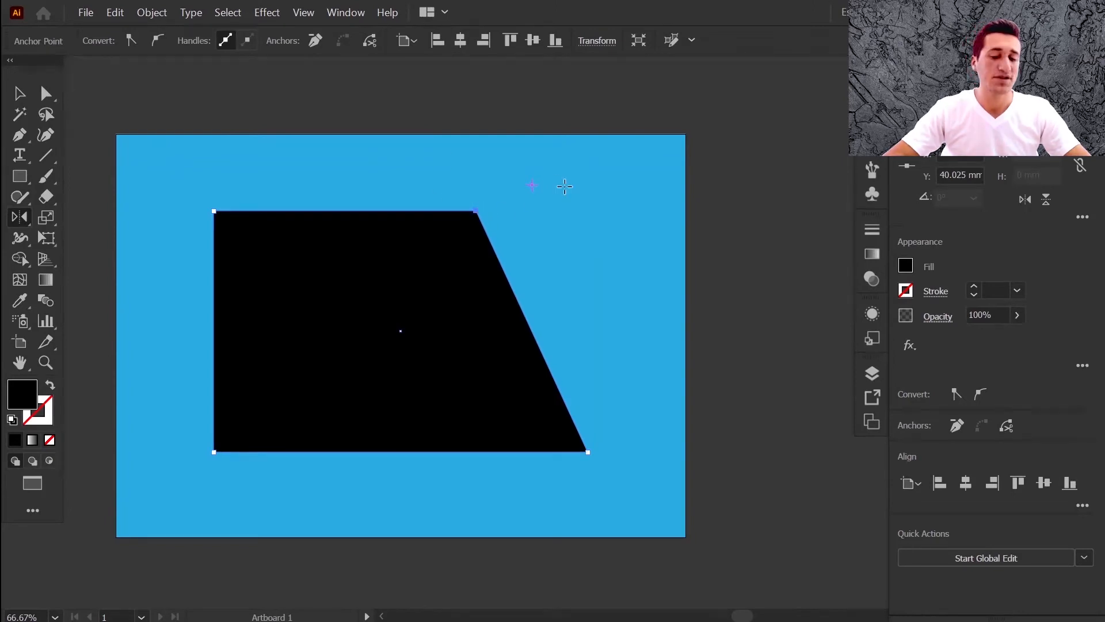
key(ctrl+z)
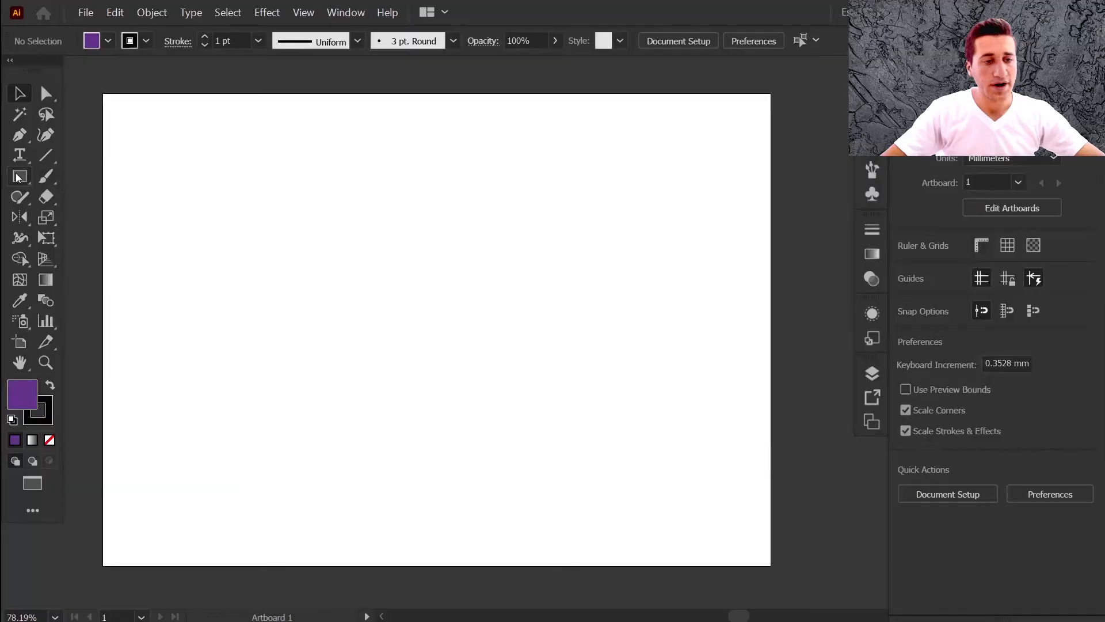
Draw a purple rectangle of 297 x 210 mm covering the whole blank artboard
key(m)
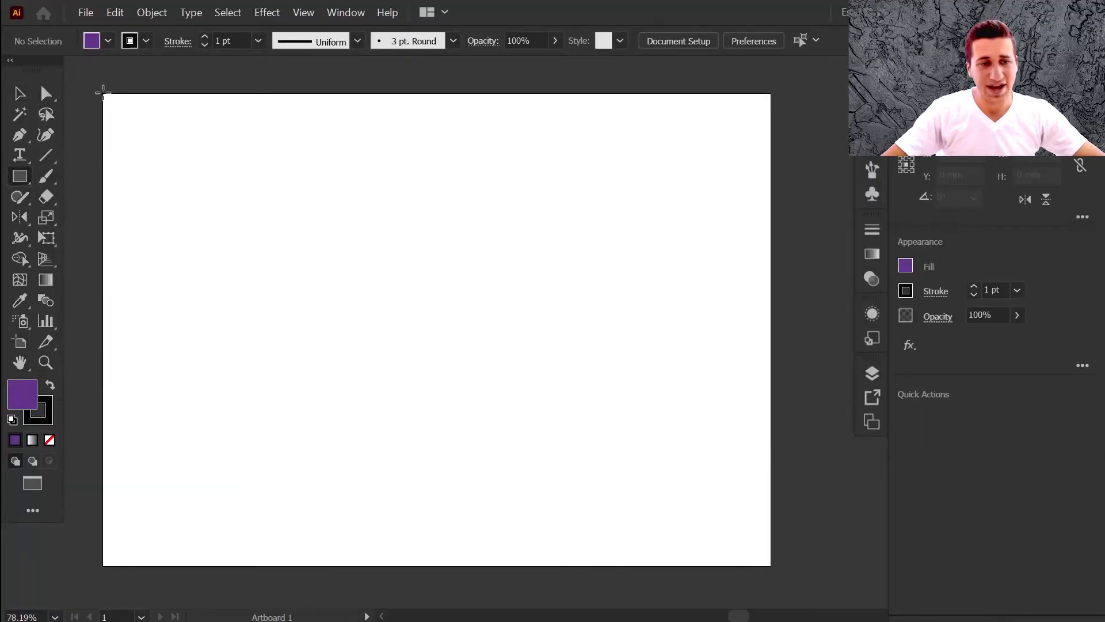
drag(103, 94, 769, 566)
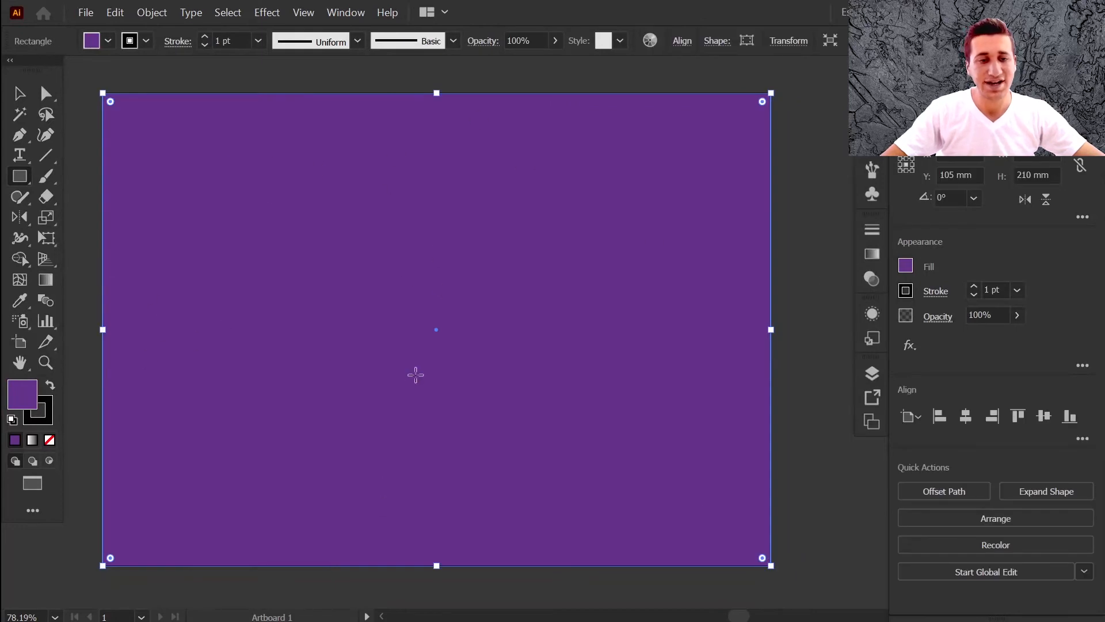
Draw a nearly horizontal line across the full width of the purple rectangle and remove it
click(45, 155)
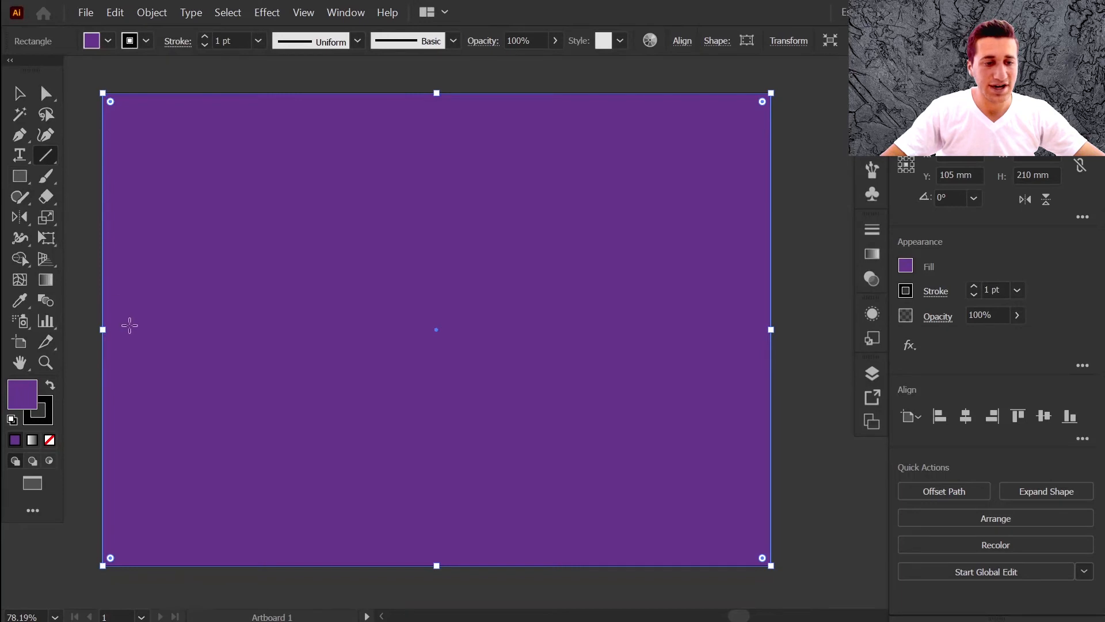
drag(75, 306, 792, 300)
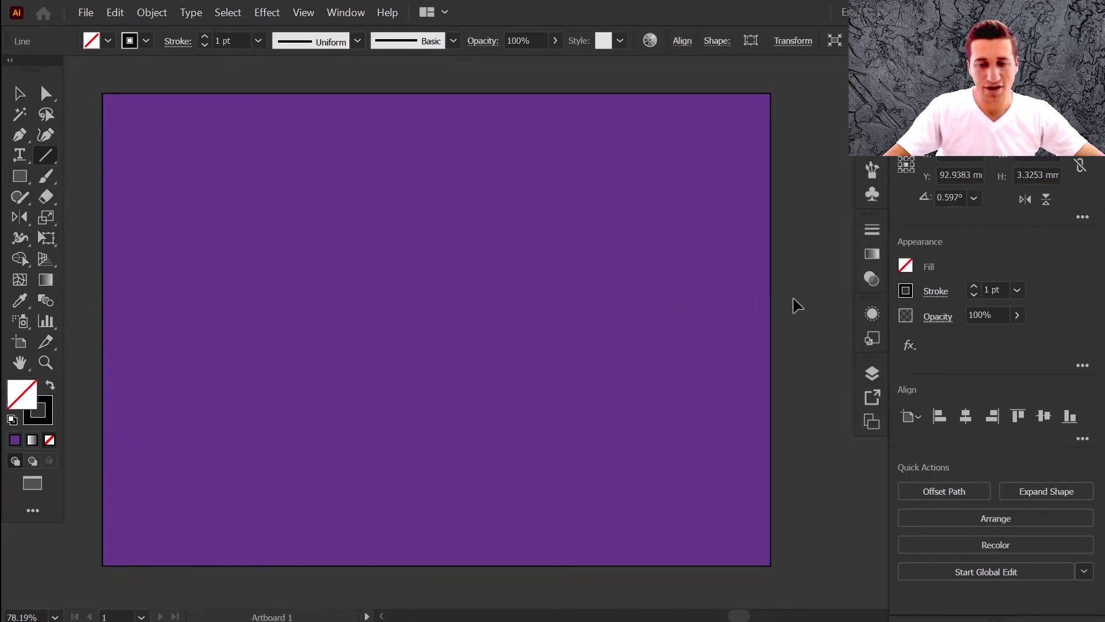
key(ctrl+shift+a)
Select the purple rectangle, open the layer list, and target the whole of Layer 1
click(19, 94)
click(448, 285)
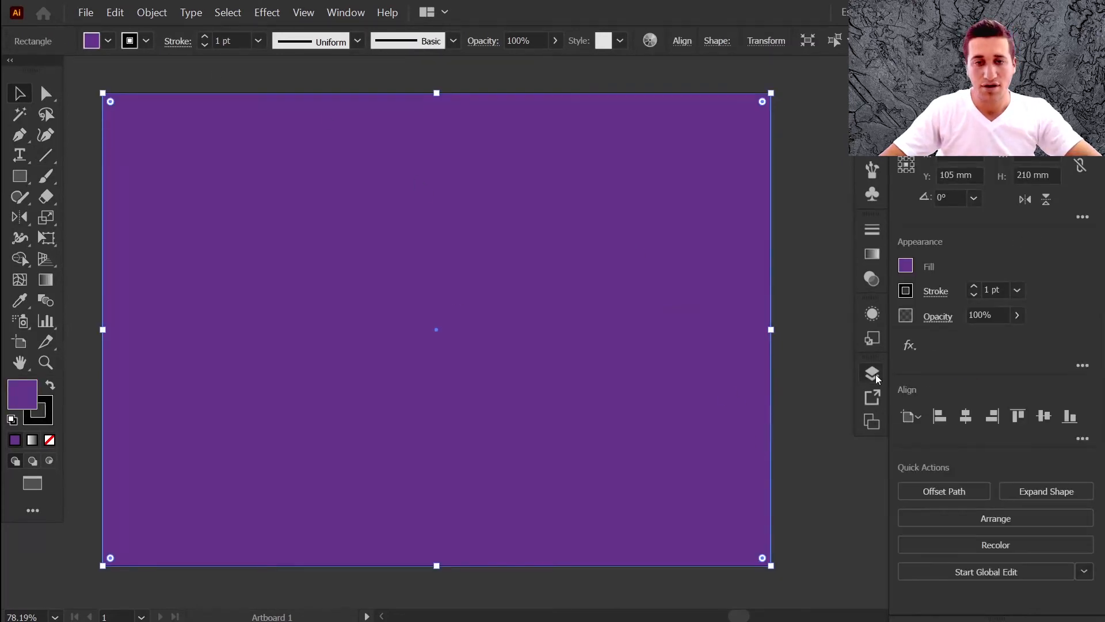
click(343, 12)
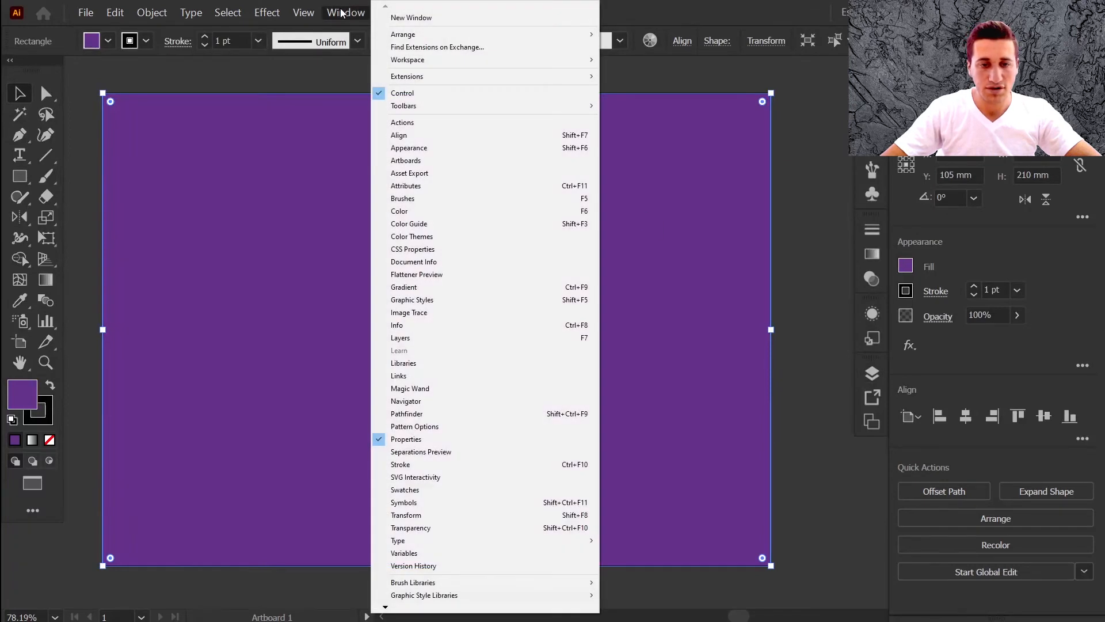
click(417, 337)
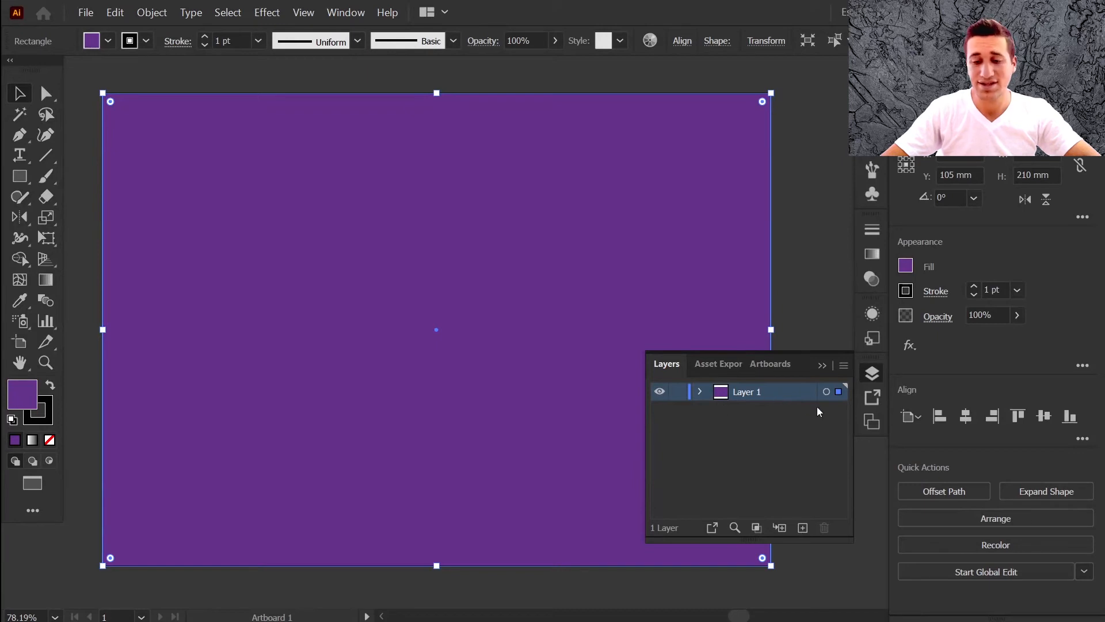
click(826, 392)
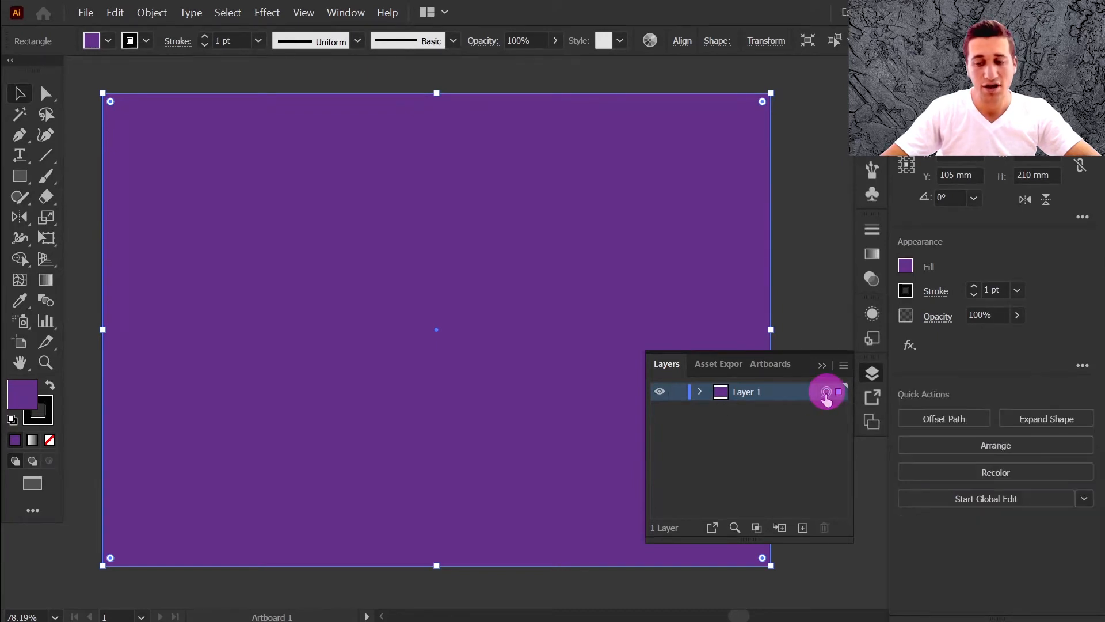
click(700, 392)
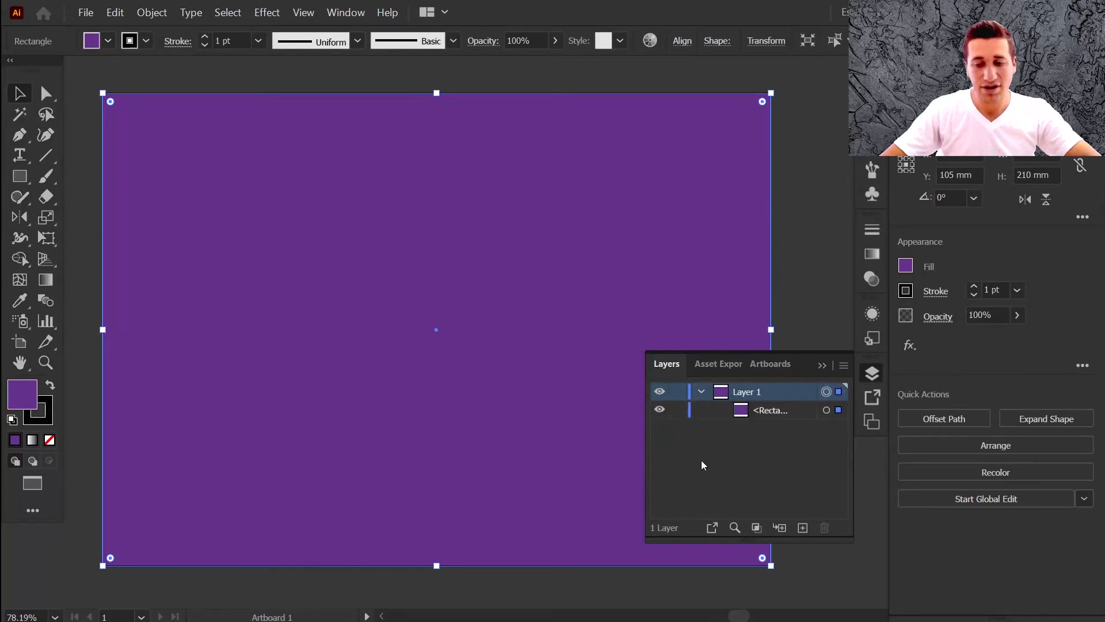
click(702, 392)
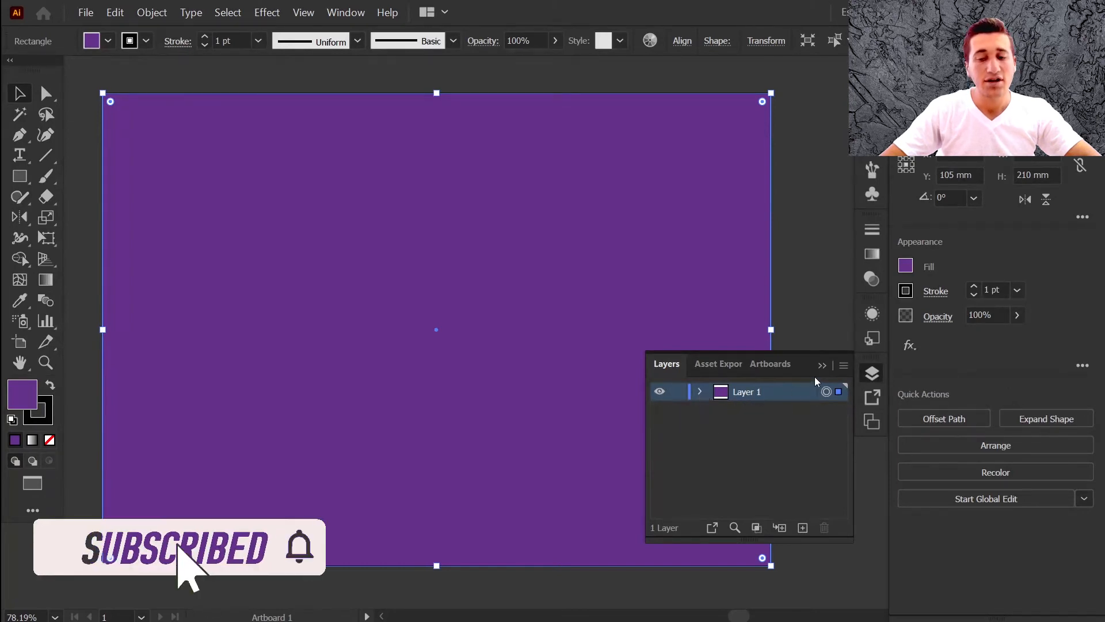
Apply a Distort & Transform Transform effect to Layer 1 with Reflect X enabled and 1 copy
click(260, 13)
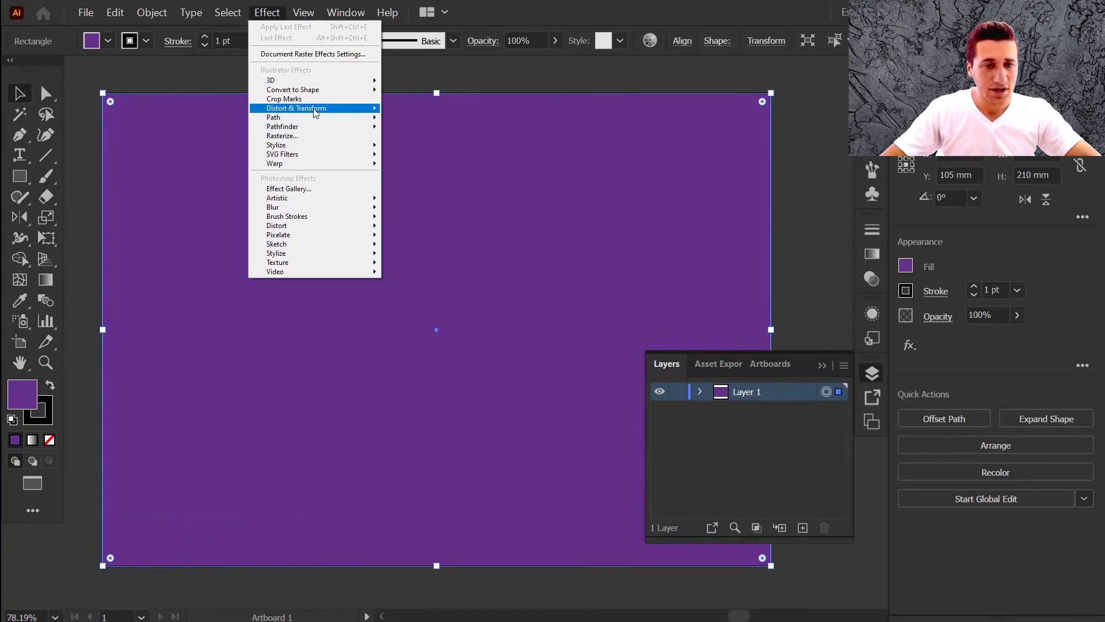
mouse_move(335, 113)
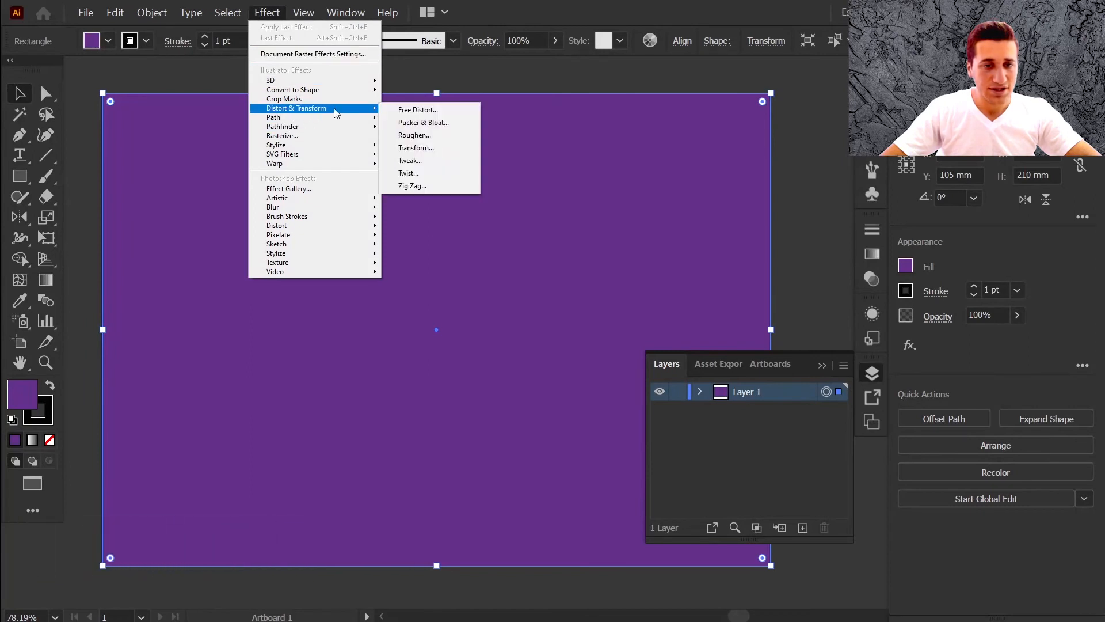
click(449, 146)
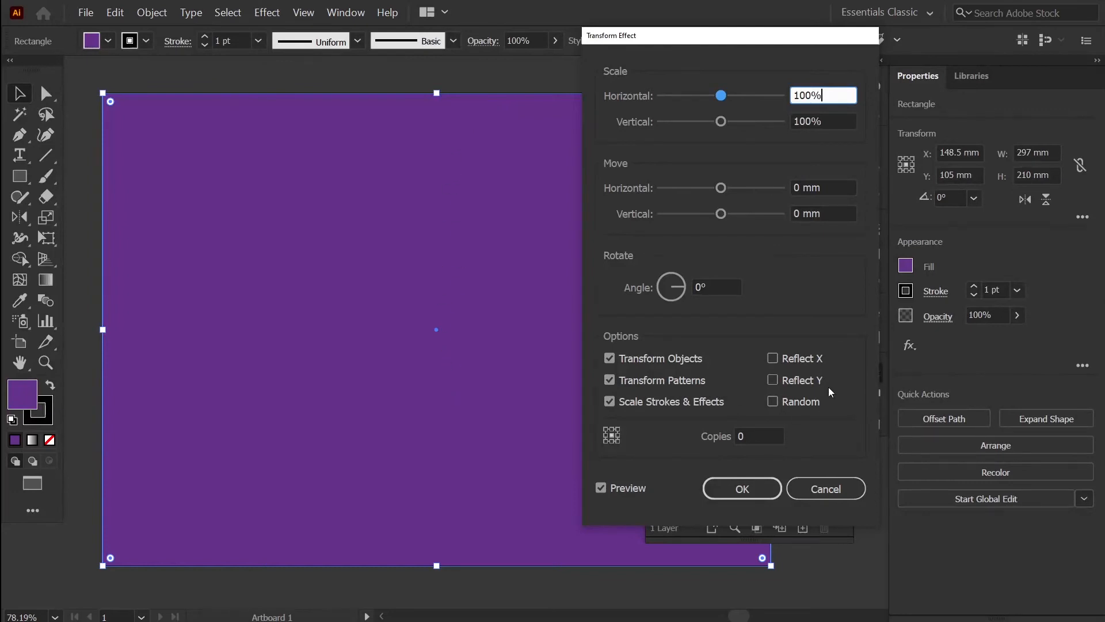
click(810, 385)
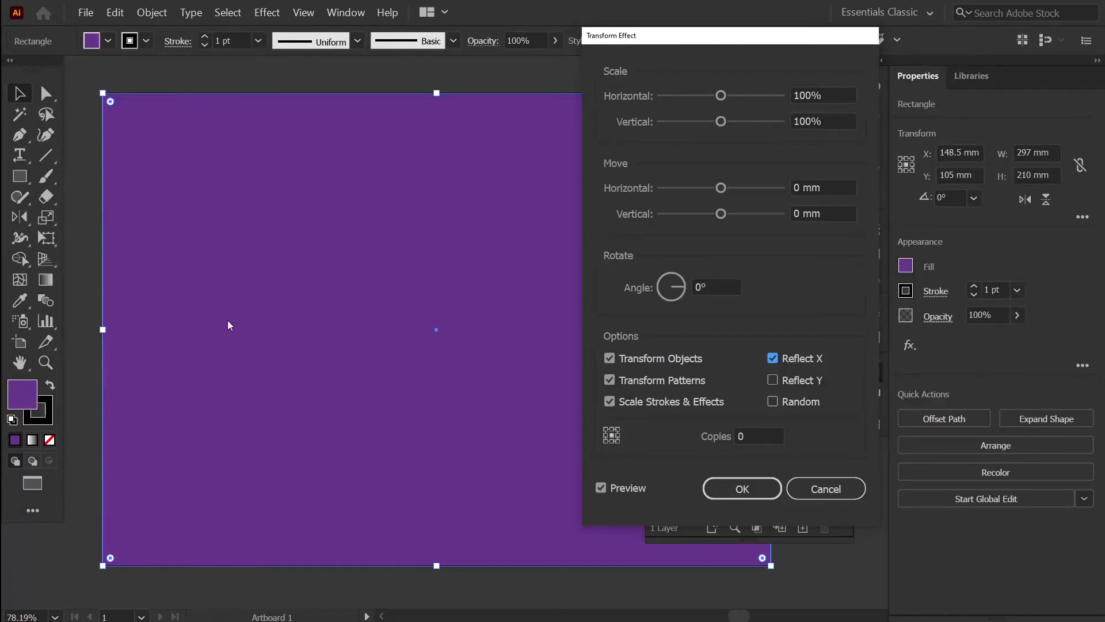
click(758, 437)
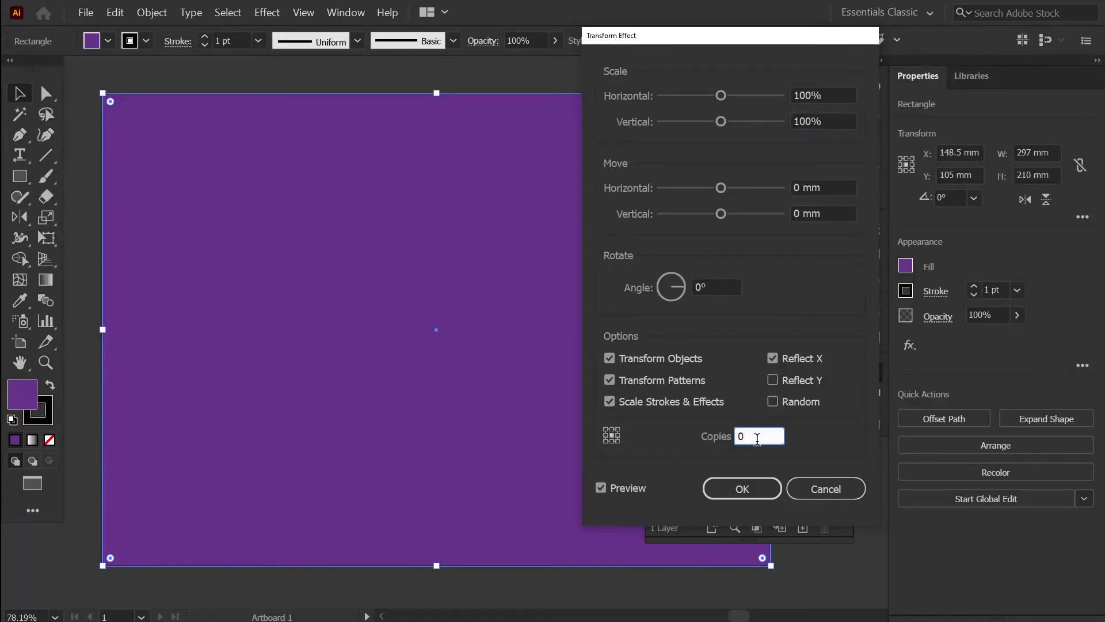
key(Up)
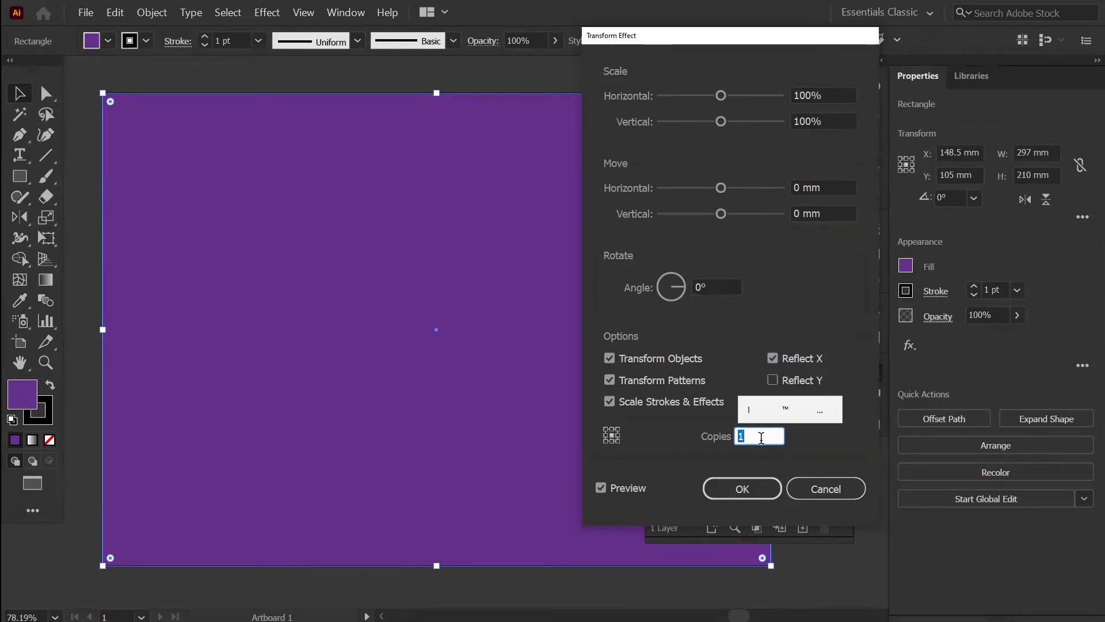
click(751, 436)
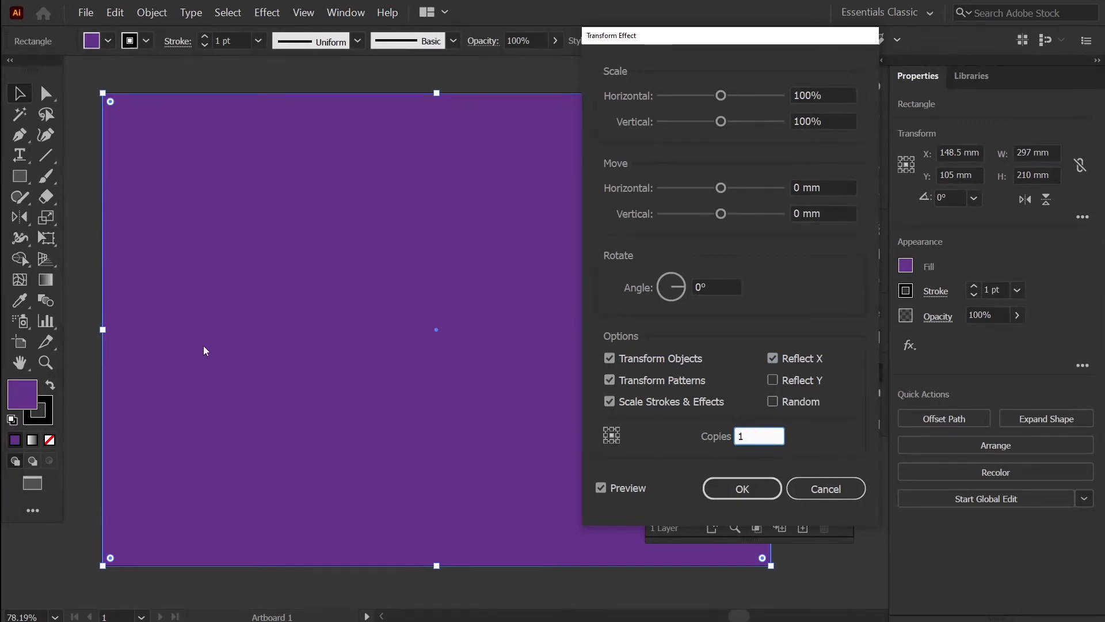
click(758, 488)
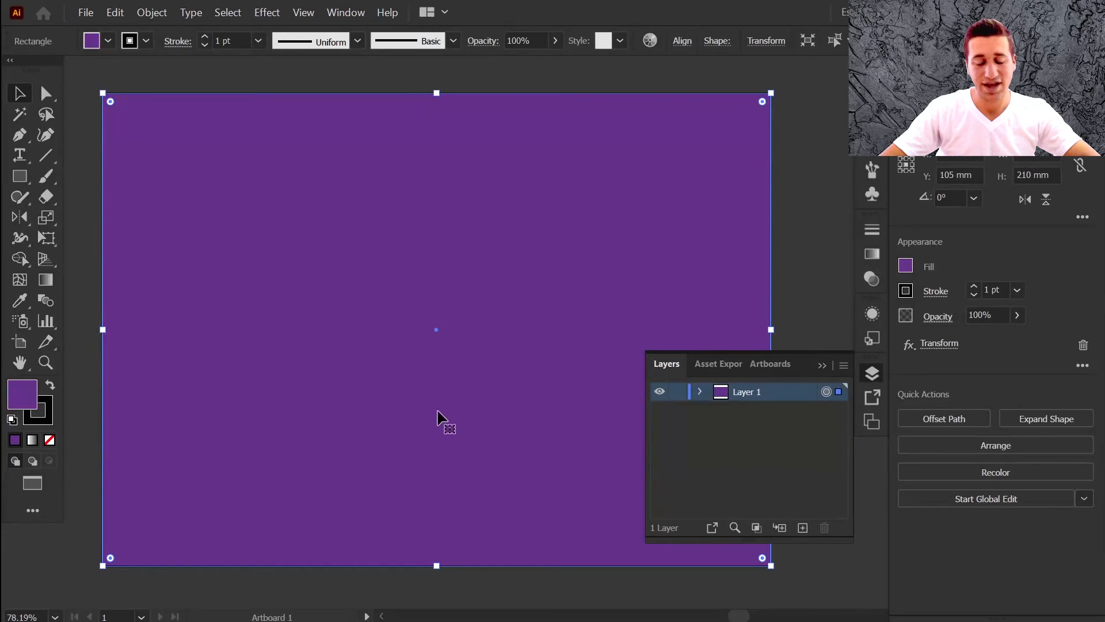
Expand Layer 1 and hide its purple rectangle
click(701, 392)
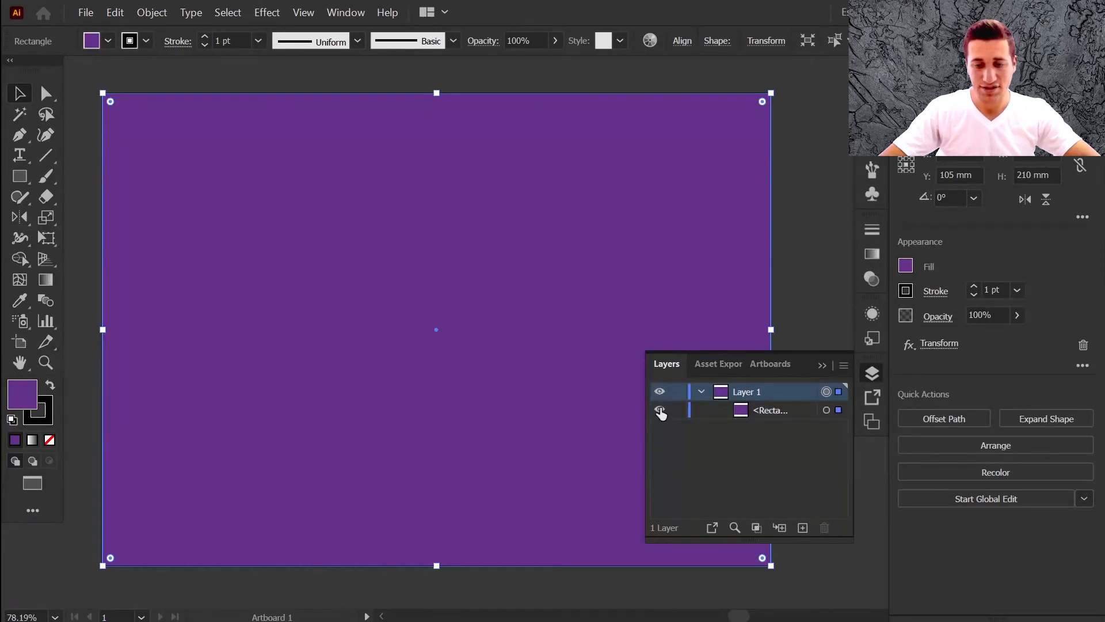
click(660, 410)
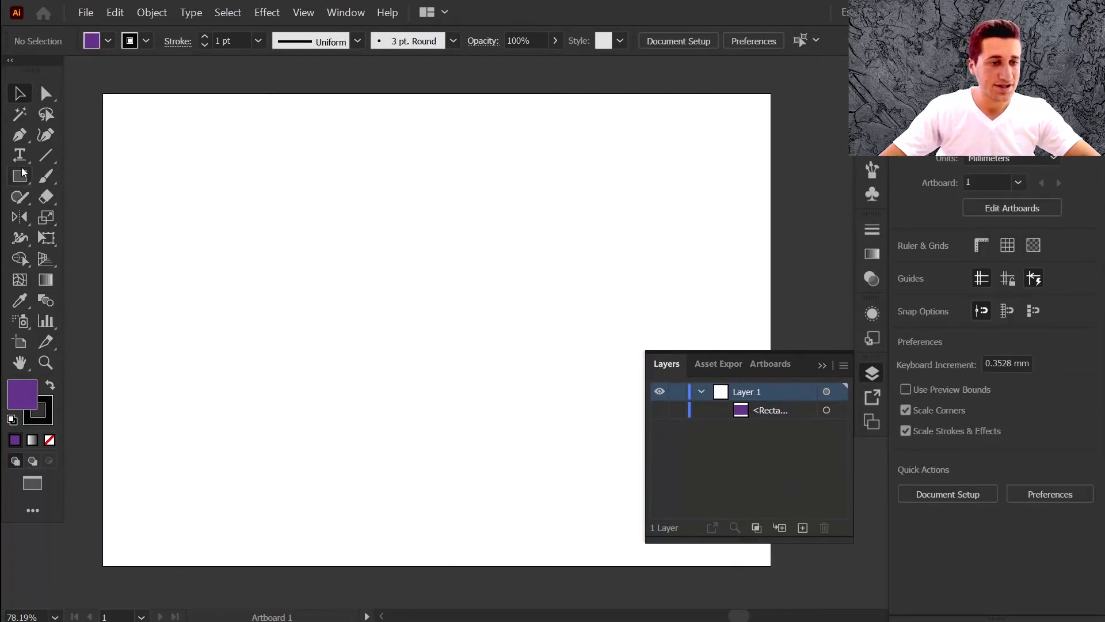
Paint a wavy brush stroke, undo it, and paint a looping curve down the artboard just left of its centre
click(43, 178)
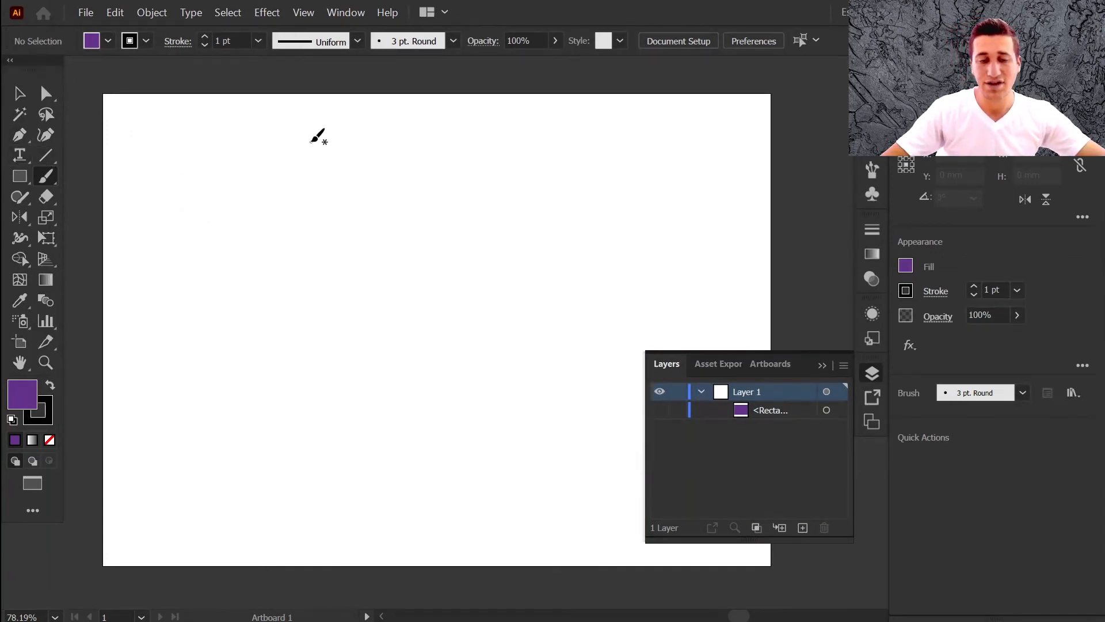
mouse_move(311, 141)
mouse_down()
mouse_move(264, 160)
mouse_move(239, 234)
mouse_move(311, 287)
mouse_move(295, 357)
mouse_move(218, 361)
mouse_move(220, 347)
mouse_move(249, 360)
mouse_move(297, 422)
mouse_move(326, 402)
mouse_up()
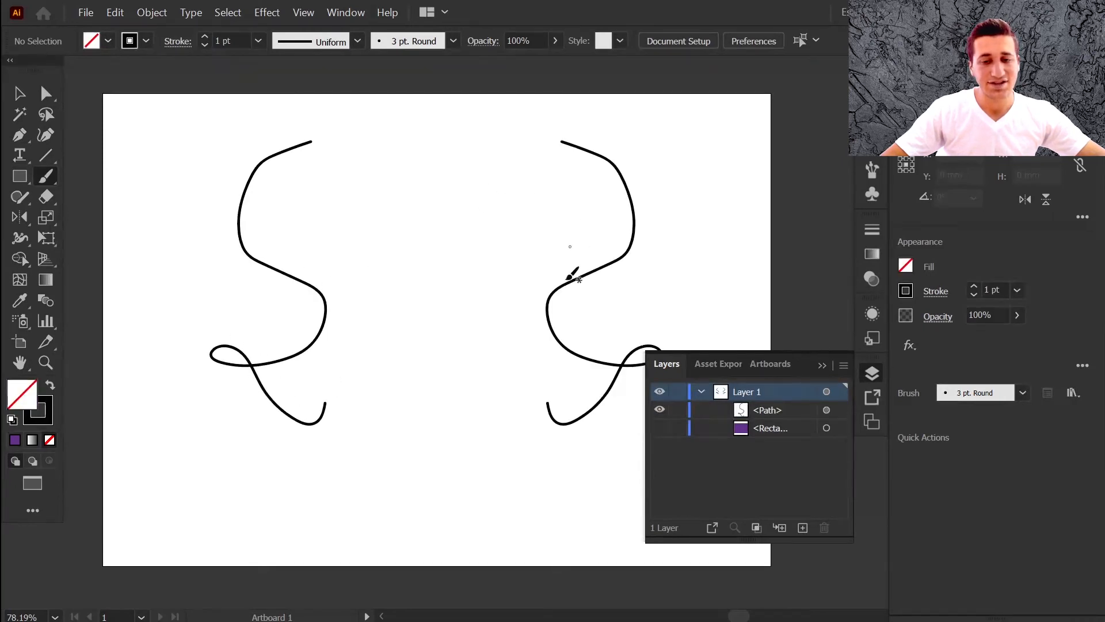
key(ctrl+z)
drag(388, 134, 393, 188)
mouse_move(386, 226)
mouse_down()
mouse_move(277, 259)
mouse_move(345, 266)
mouse_move(350, 379)
mouse_move(298, 389)
mouse_move(390, 413)
mouse_move(414, 481)
mouse_up()
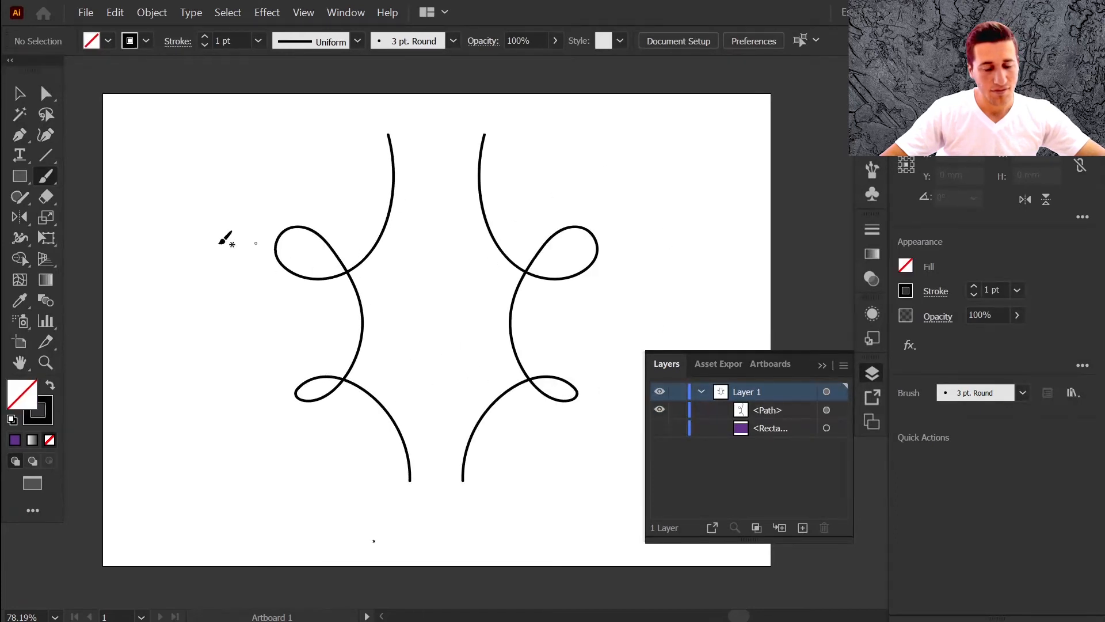
Draw a circle about 17 mm in diameter near the artboard's upper-left corner and fill it yellow
click(19, 177)
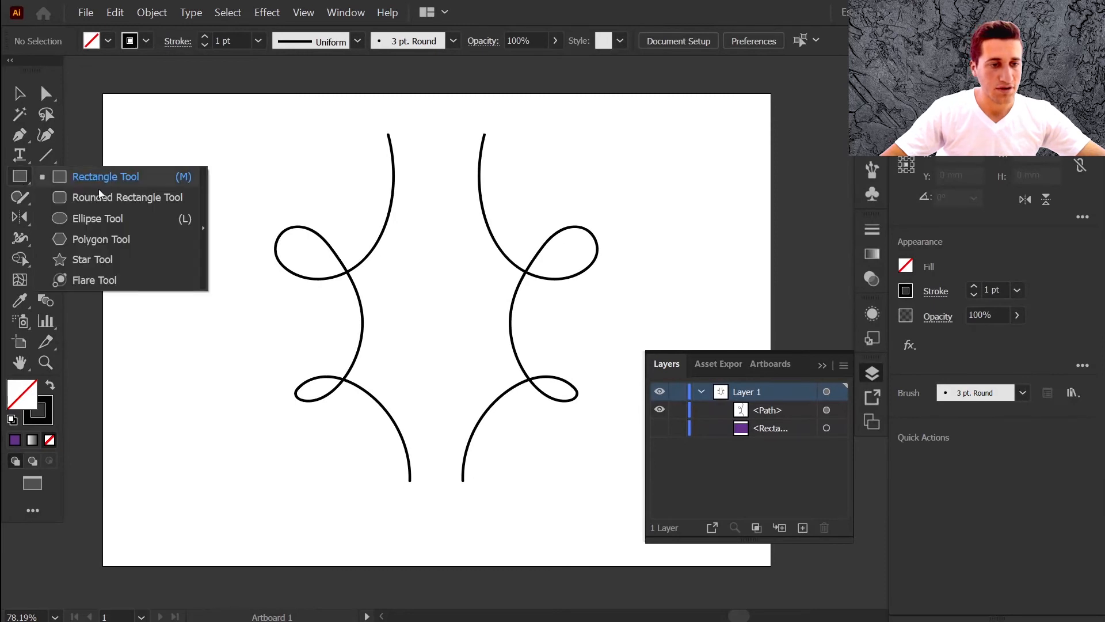
click(126, 225)
drag(161, 135, 200, 173)
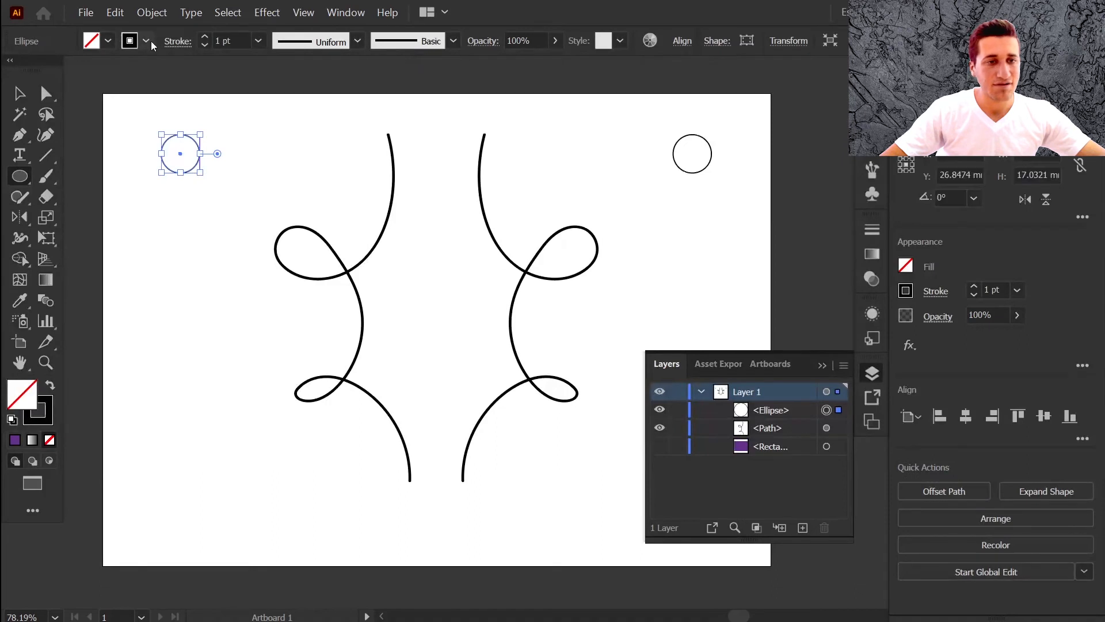
click(108, 40)
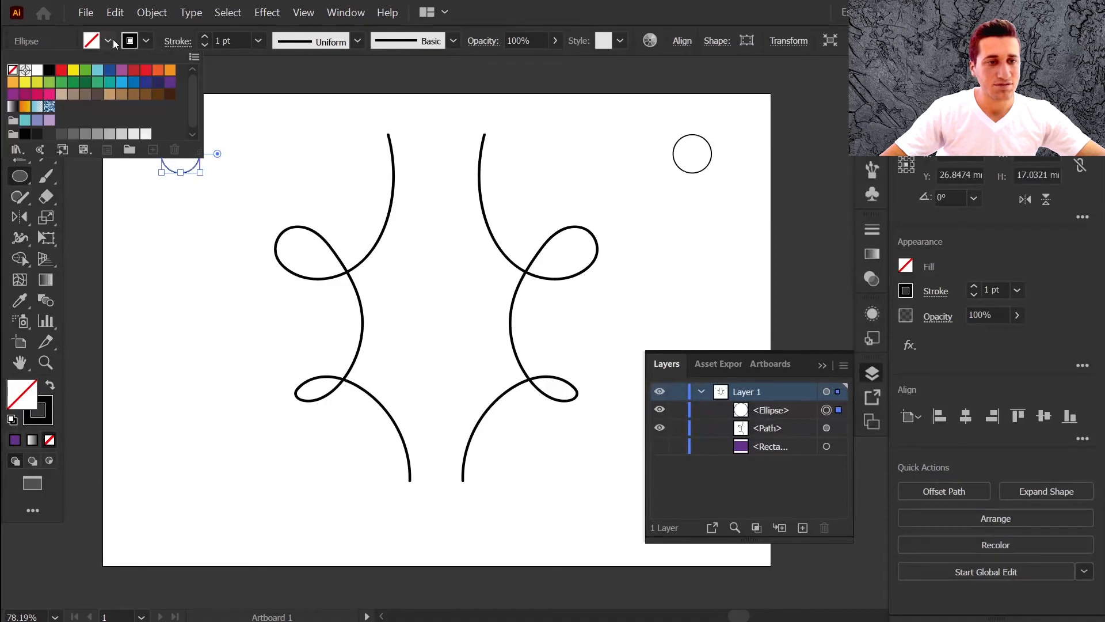
click(73, 69)
click(161, 336)
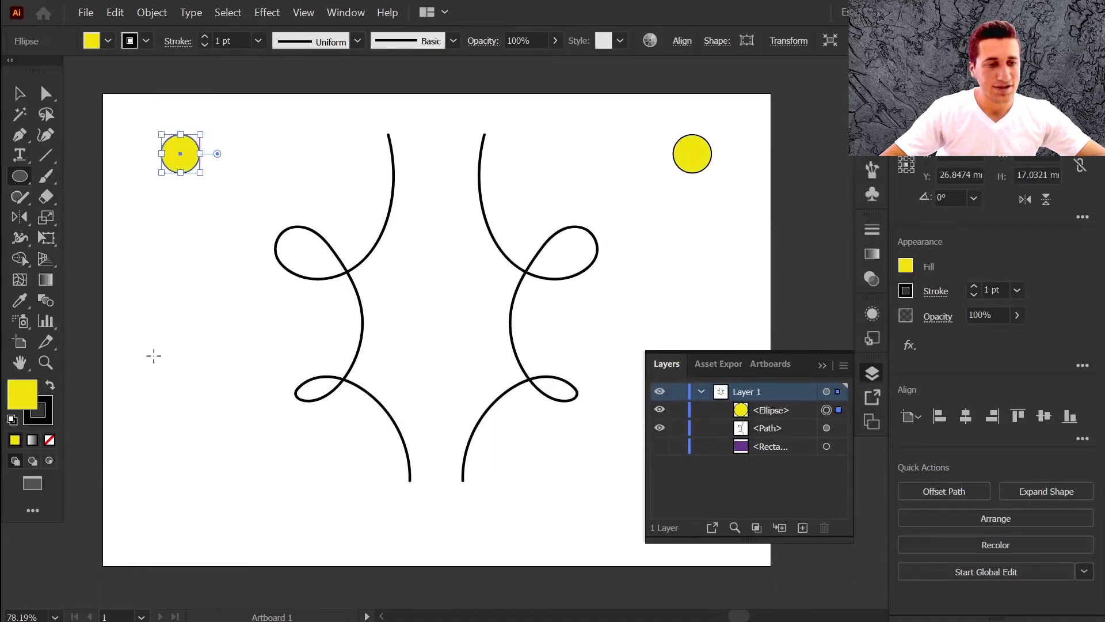
Draw an ellipse about 19 mm high in the artboard's lower-left area, fill it green, and deselect it
drag(215, 430, 248, 453)
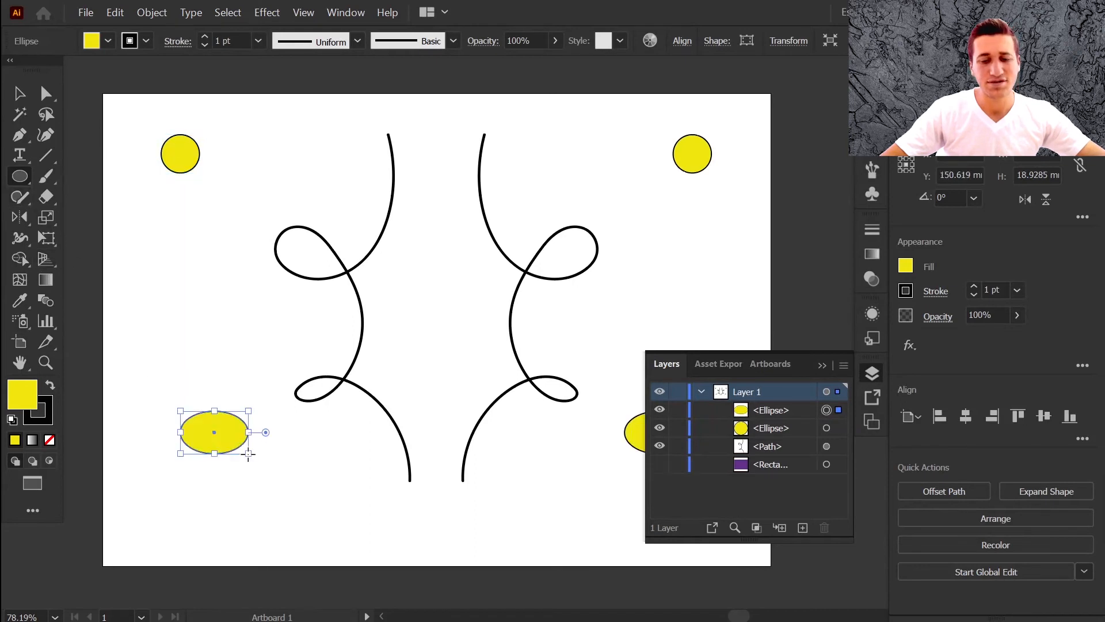
click(109, 43)
click(73, 82)
click(105, 227)
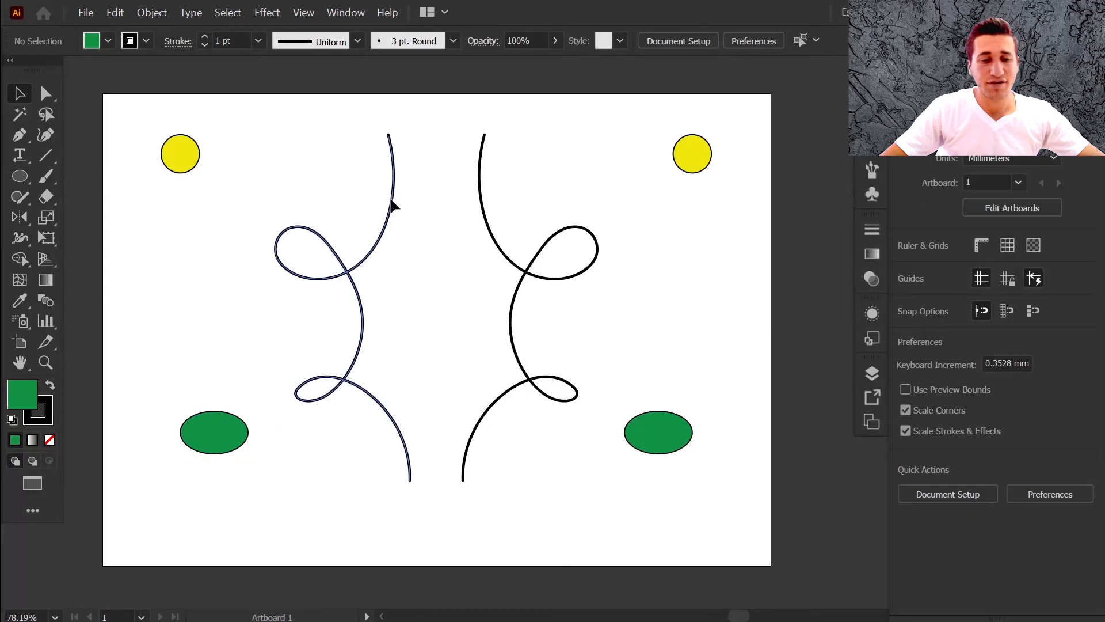
Reshape the left looping curve by moving its top anchor down and outward and the next anchor just past the artboard's centre
click(391, 190)
click(48, 94)
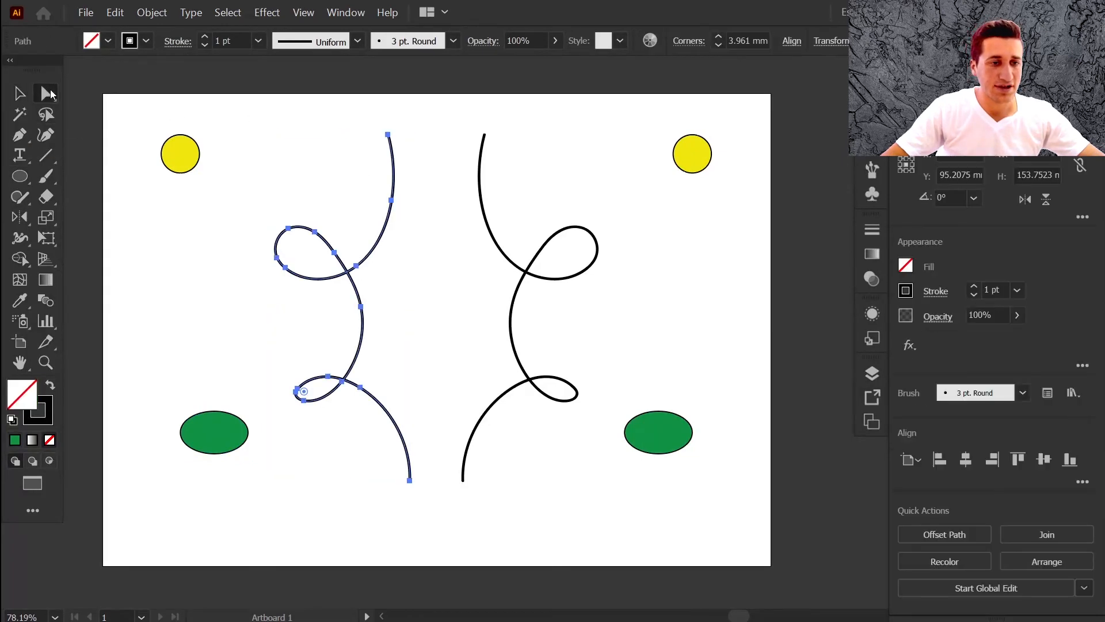
drag(391, 139, 353, 179)
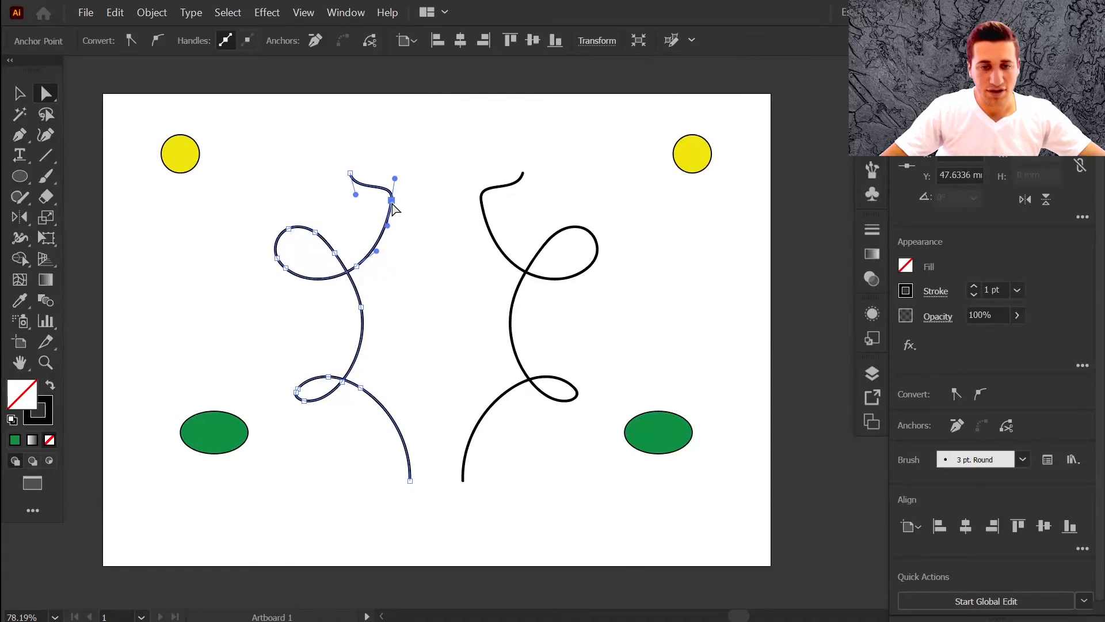
drag(392, 201, 445, 236)
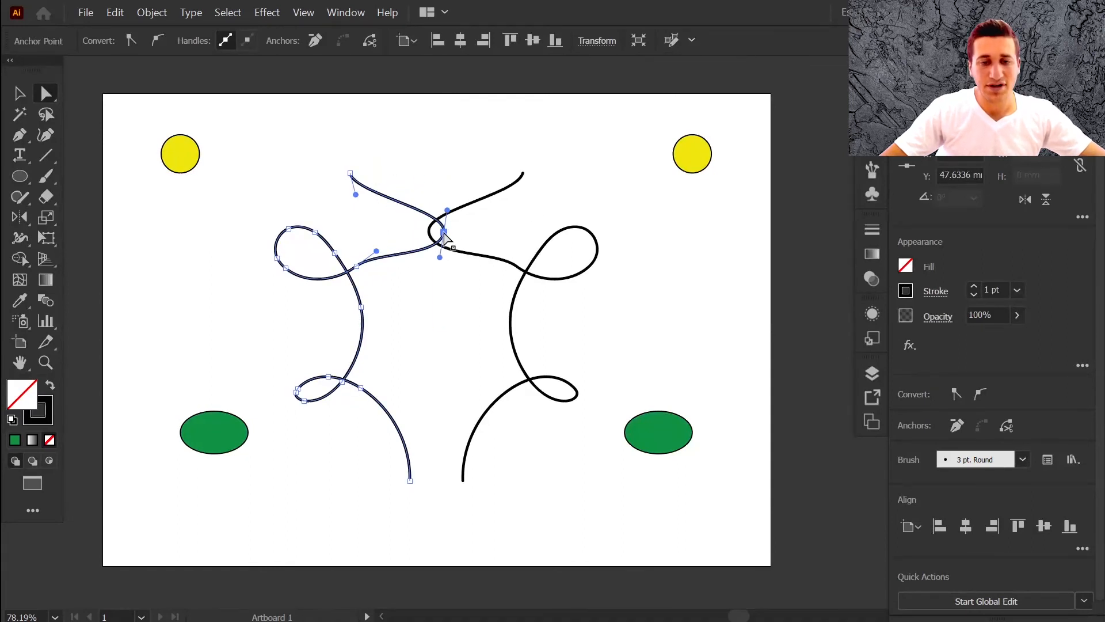
click(448, 200)
Draw an open zigzag path of straight segments with the Pen tool along the artboard's right side, crossing itself once, and deselect it
click(17, 139)
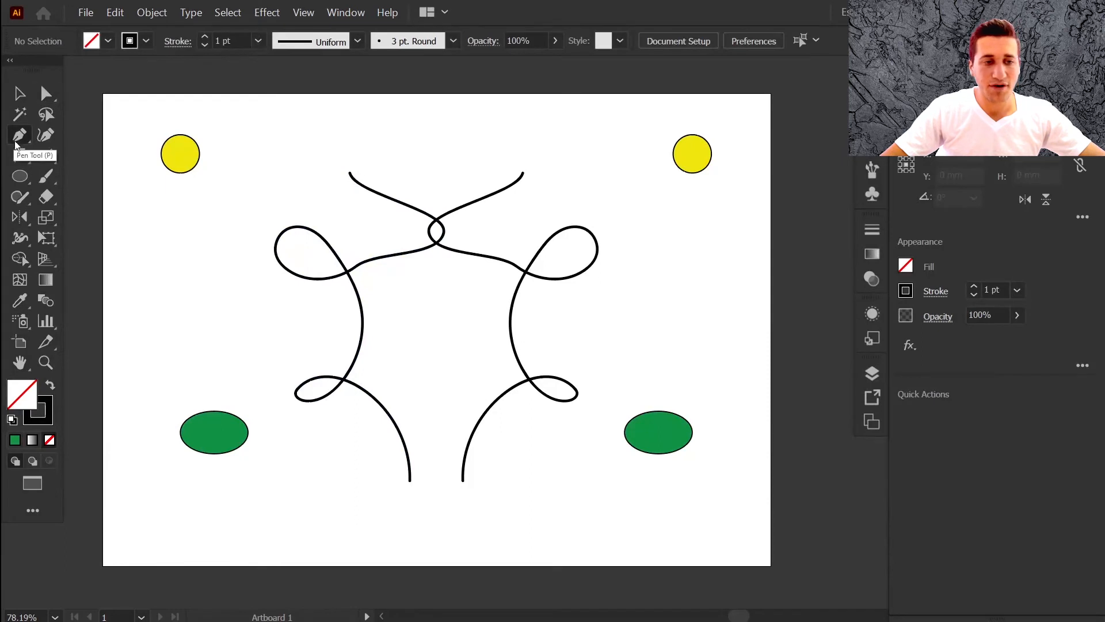
click(695, 226)
click(755, 316)
click(664, 367)
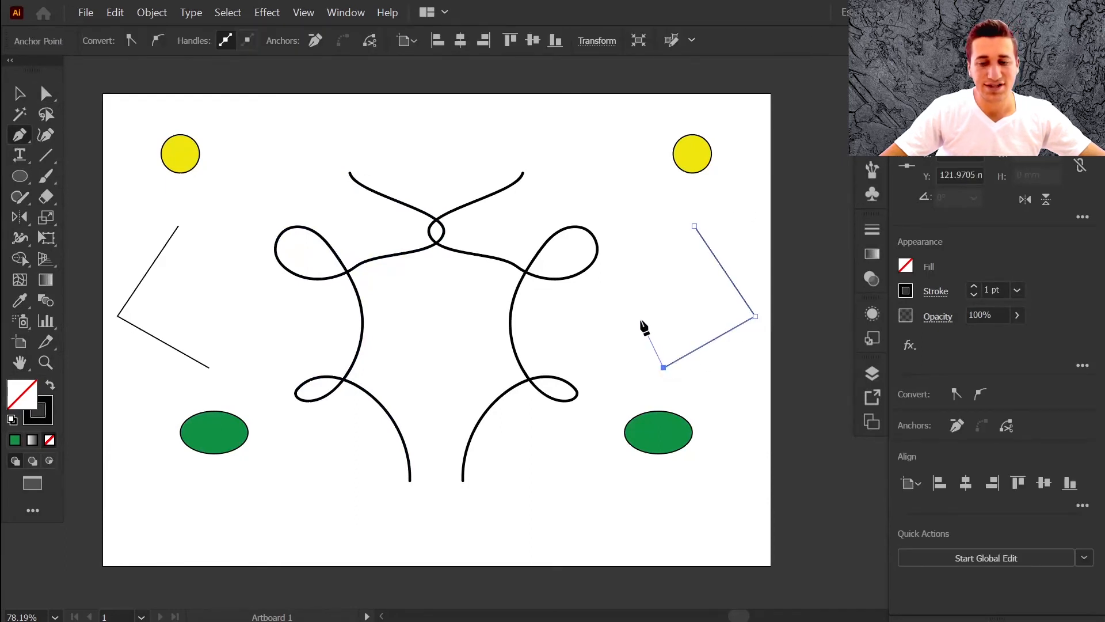
click(641, 320)
click(677, 292)
click(742, 411)
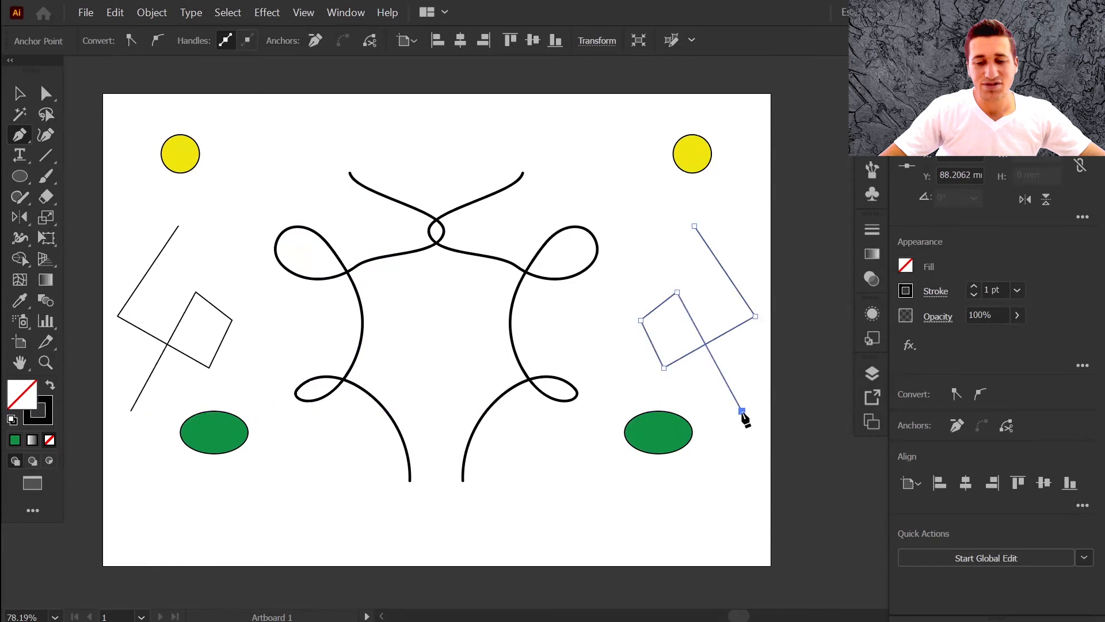
click(645, 504)
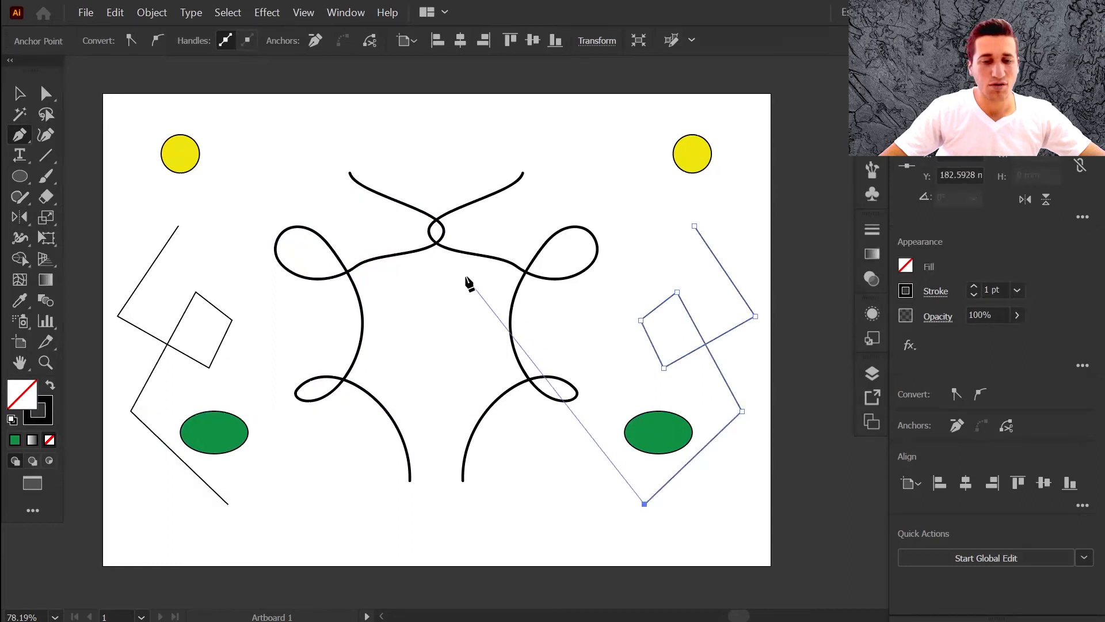
click(18, 111)
click(19, 94)
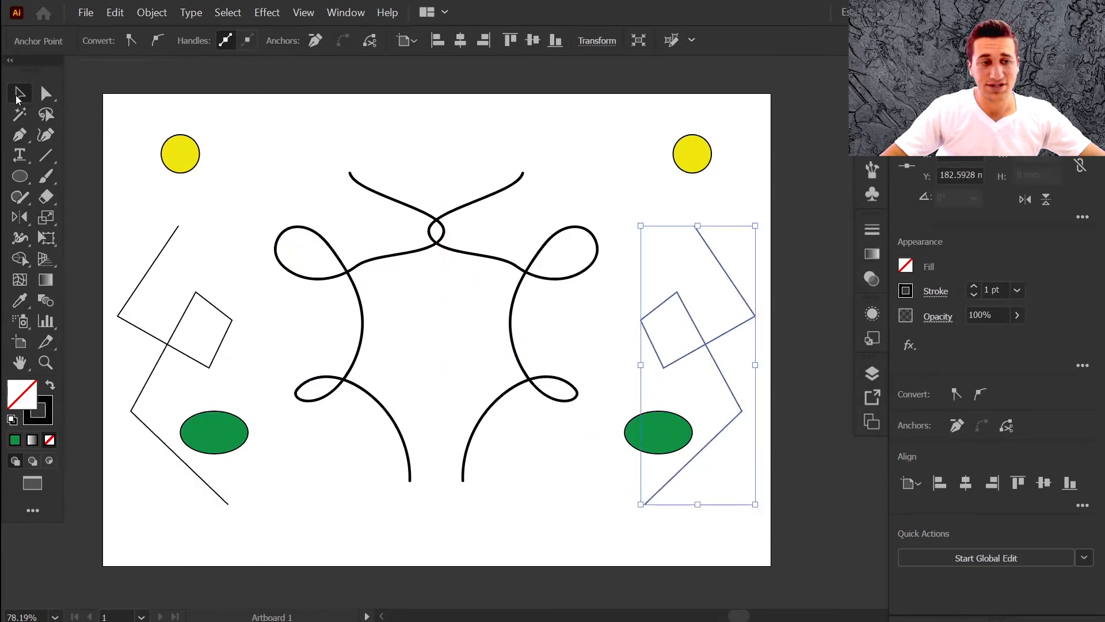
click(442, 153)
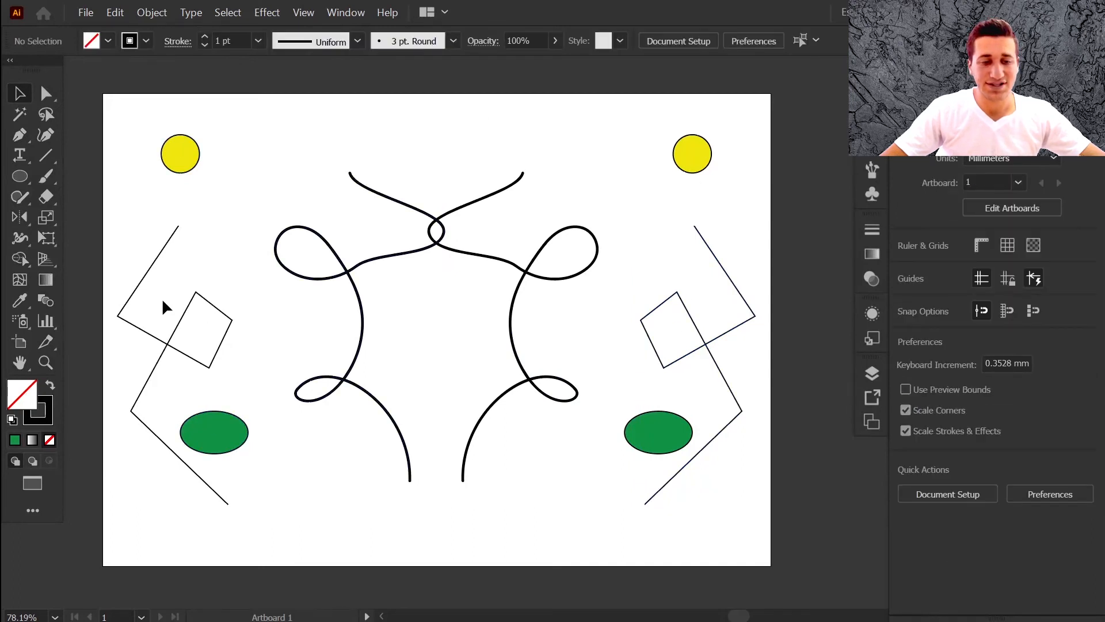
click(282, 258)
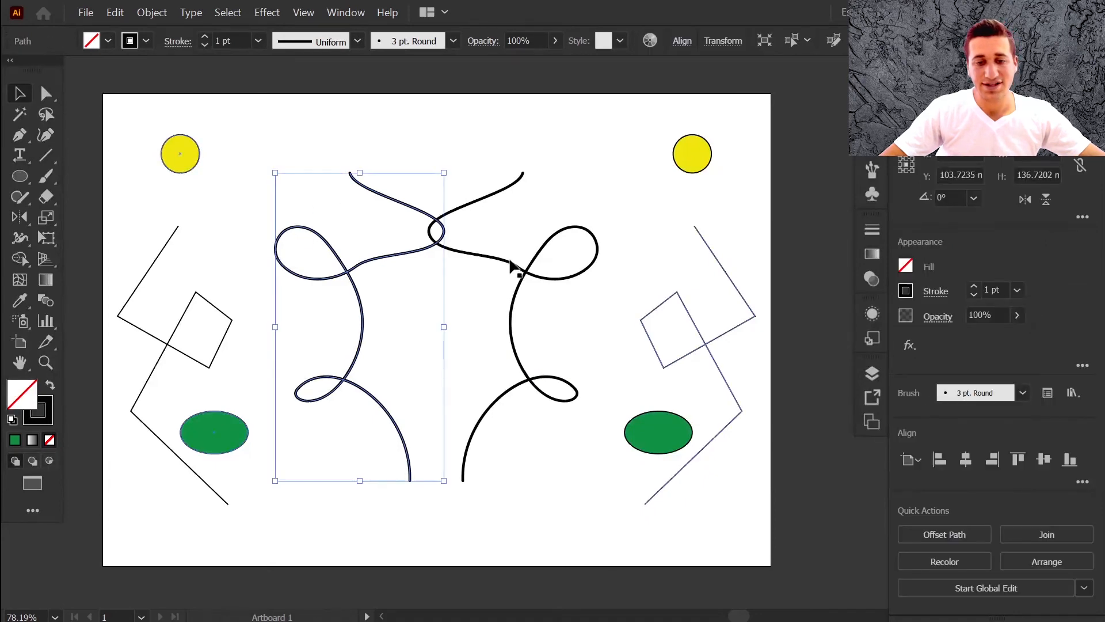
click(602, 220)
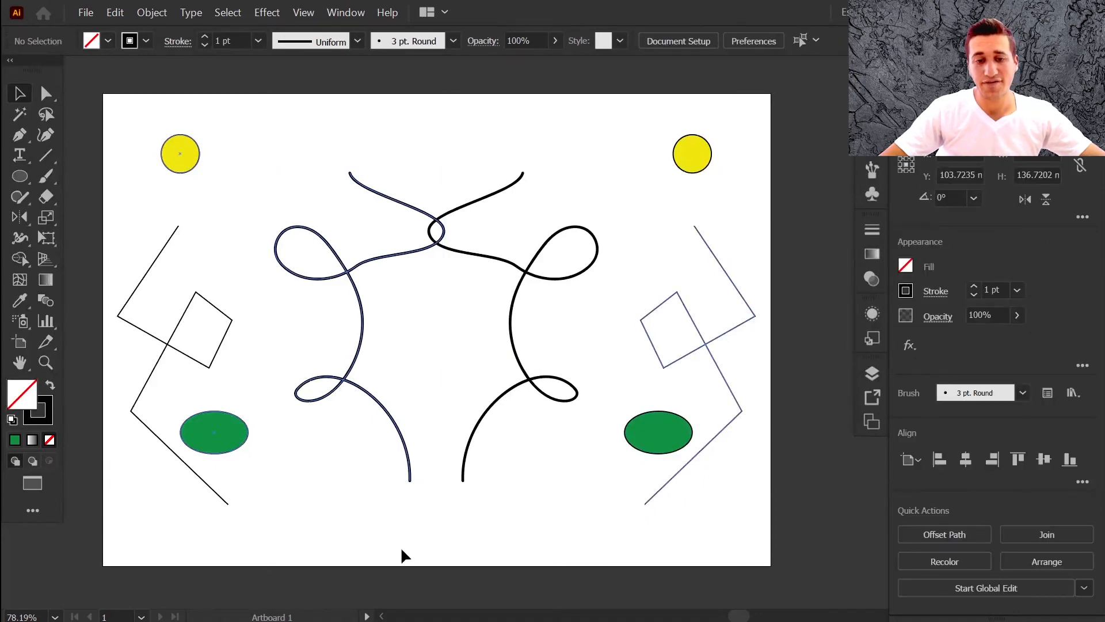
click(436, 273)
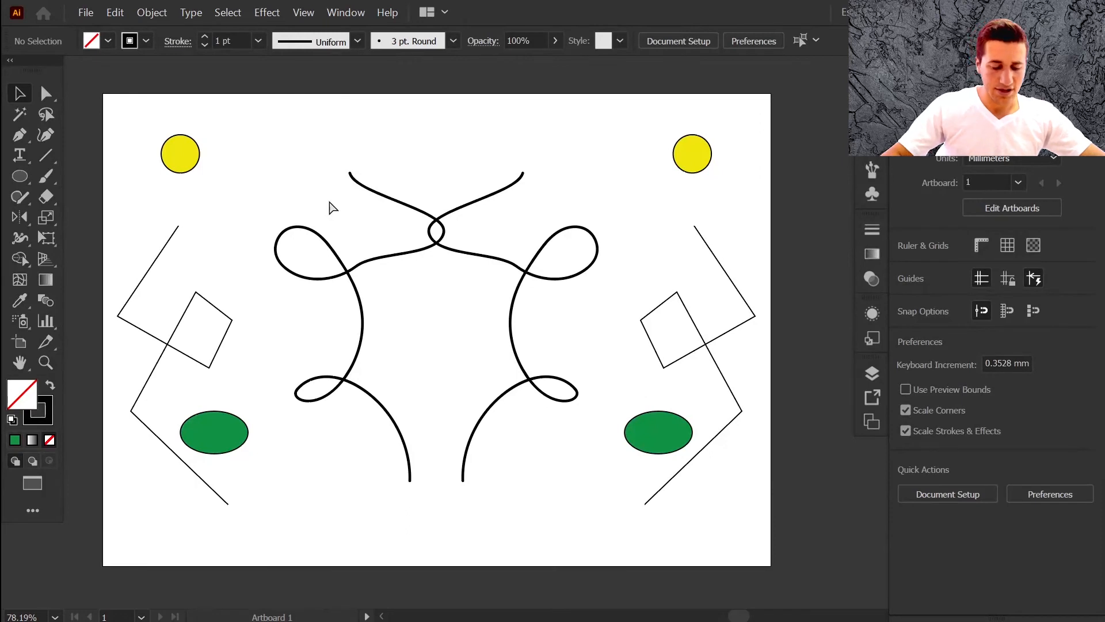
Show the rulers, add a vertical guide, and align it horizontally to the centre of the artboard
key(ctrl+r)
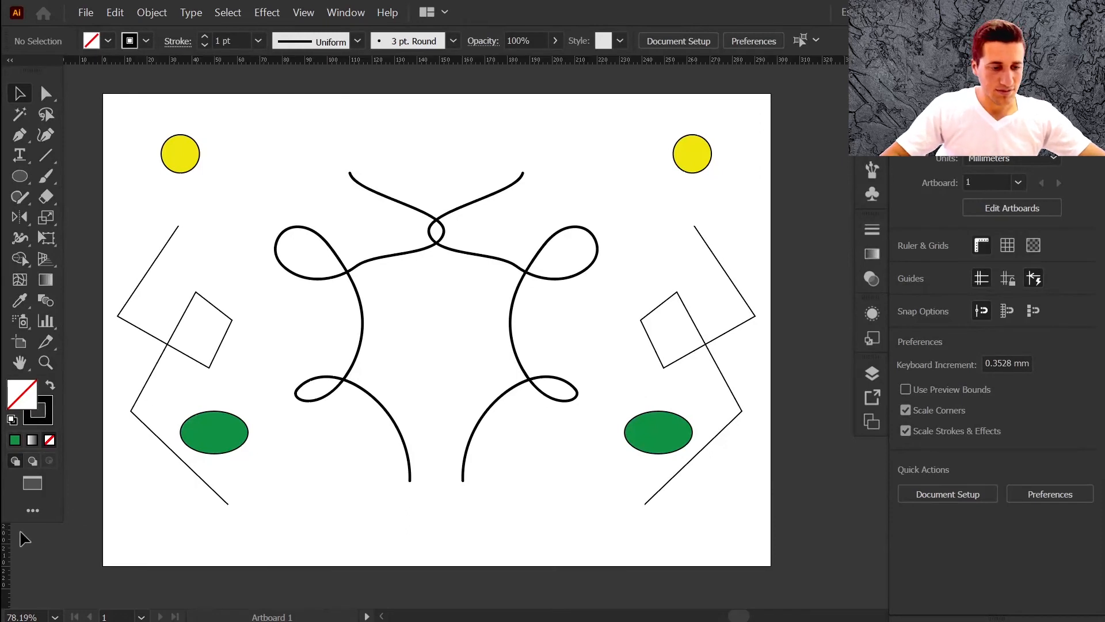
drag(8, 544, 437, 519)
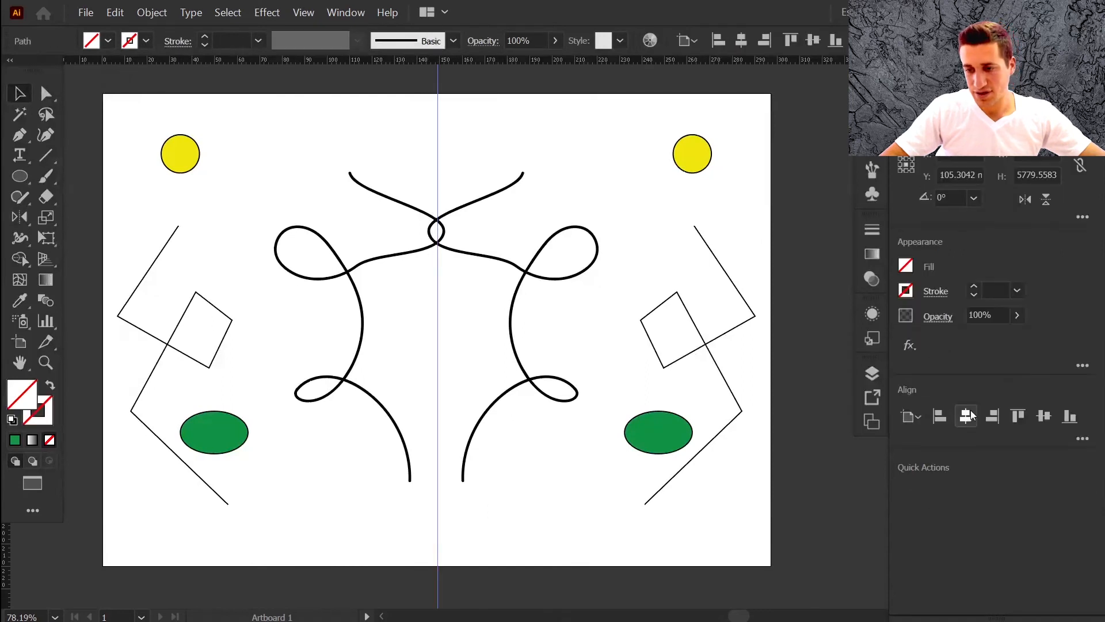
click(966, 421)
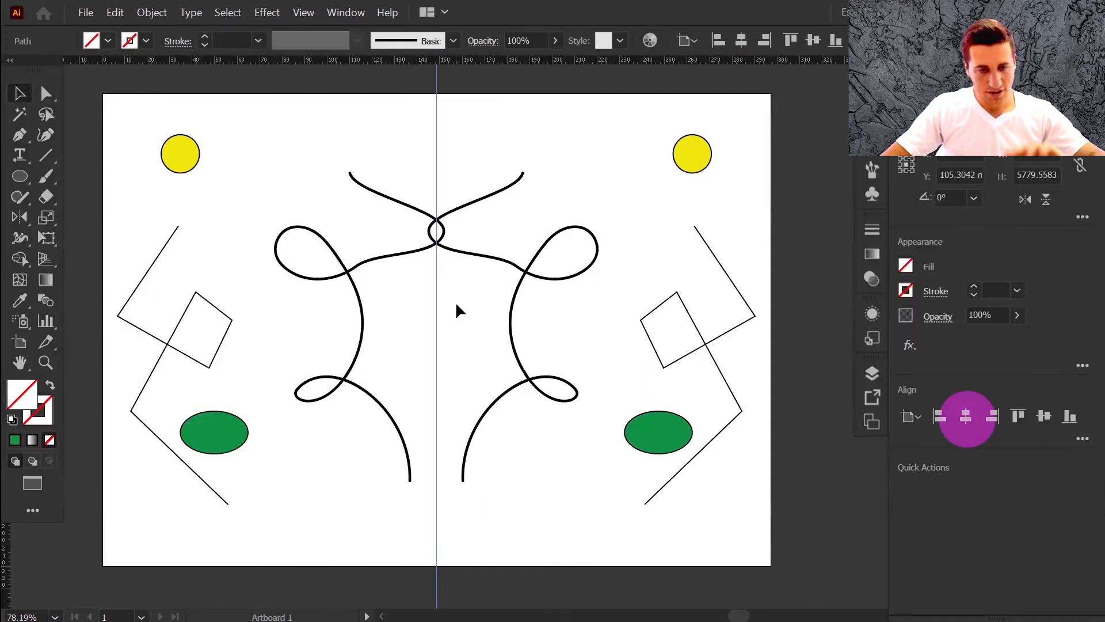
click(501, 125)
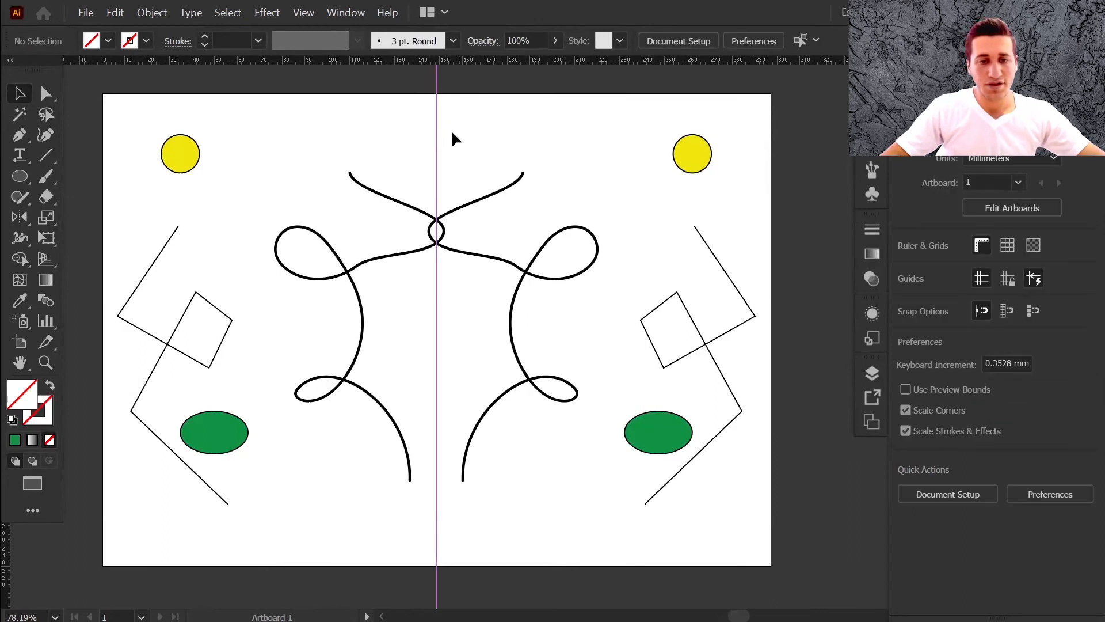
click(435, 129)
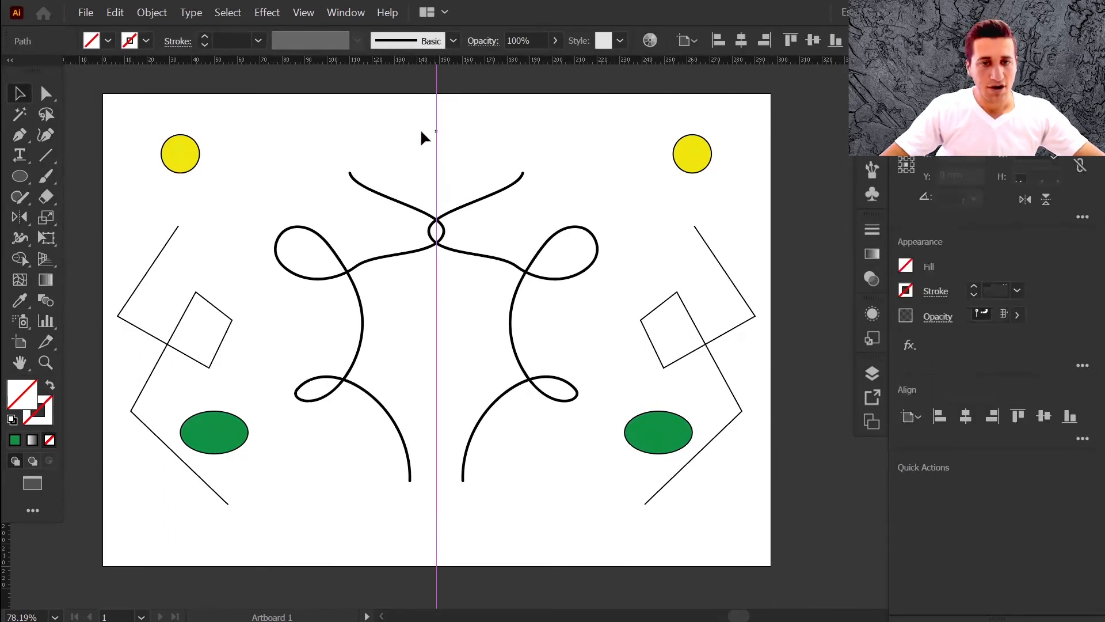
click(421, 129)
Draw a half outline about 177 mm tall with the Pen tool, starting and ending on the centre guide and bulging left
click(20, 136)
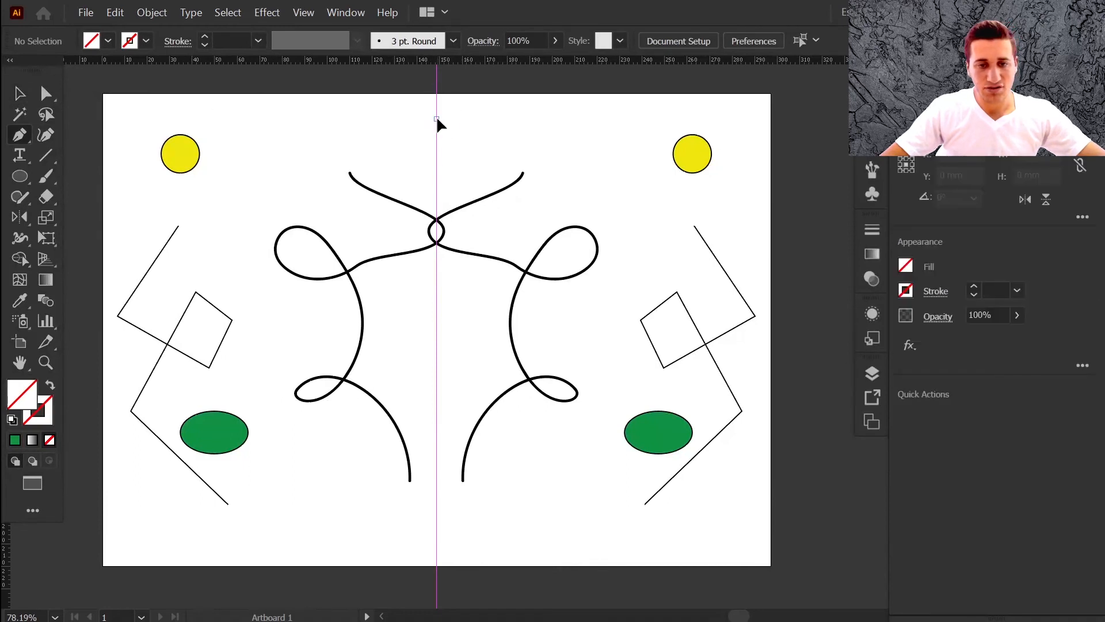
drag(437, 119, 405, 105)
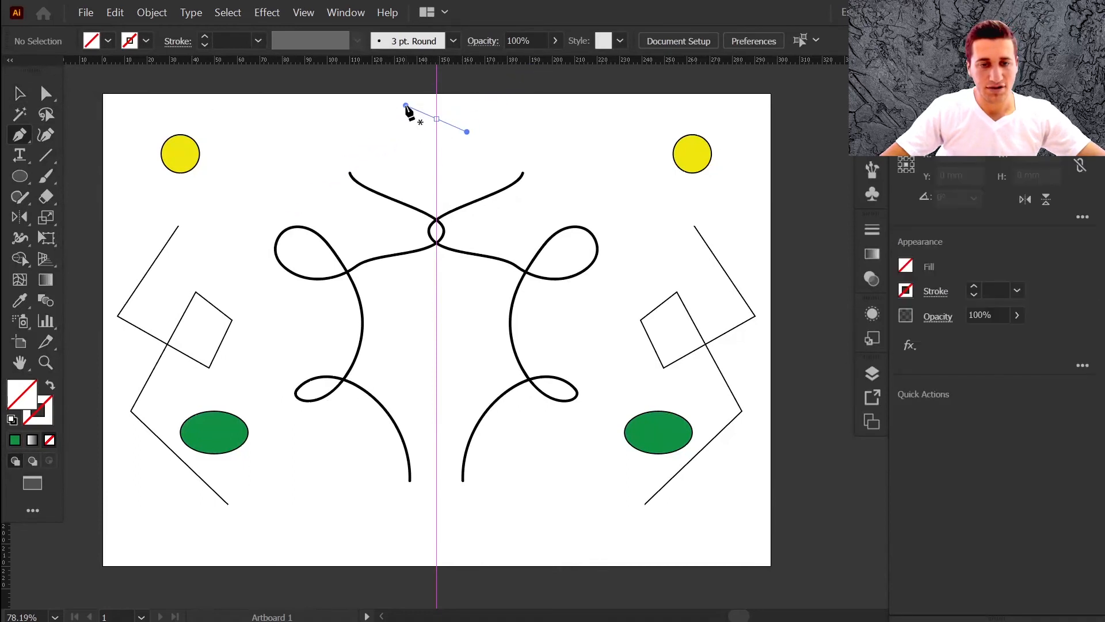
click(214, 221)
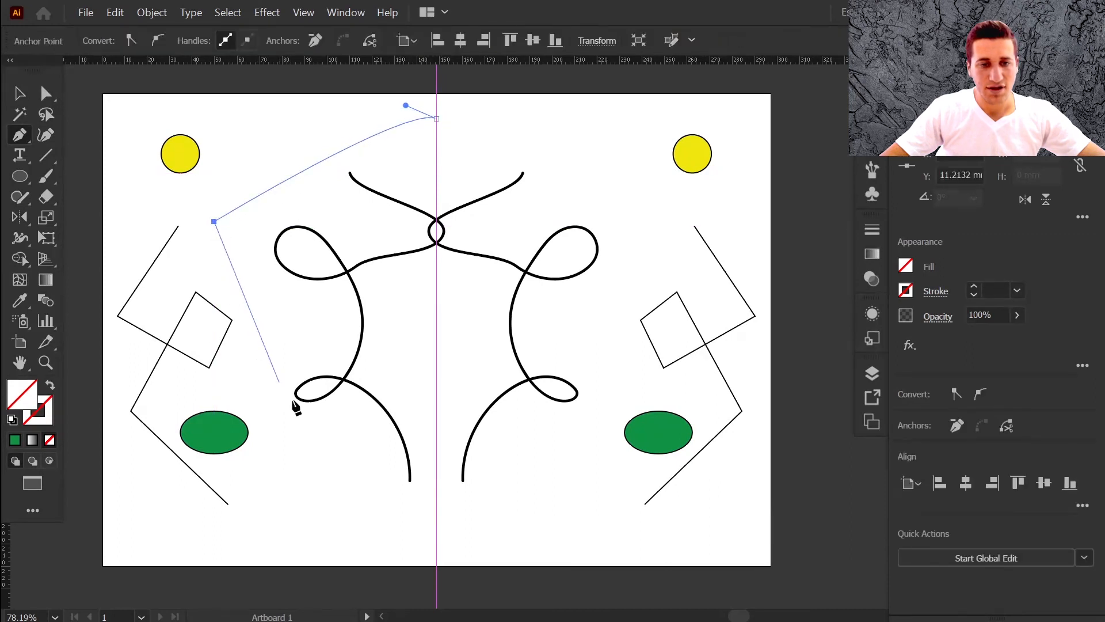
click(300, 432)
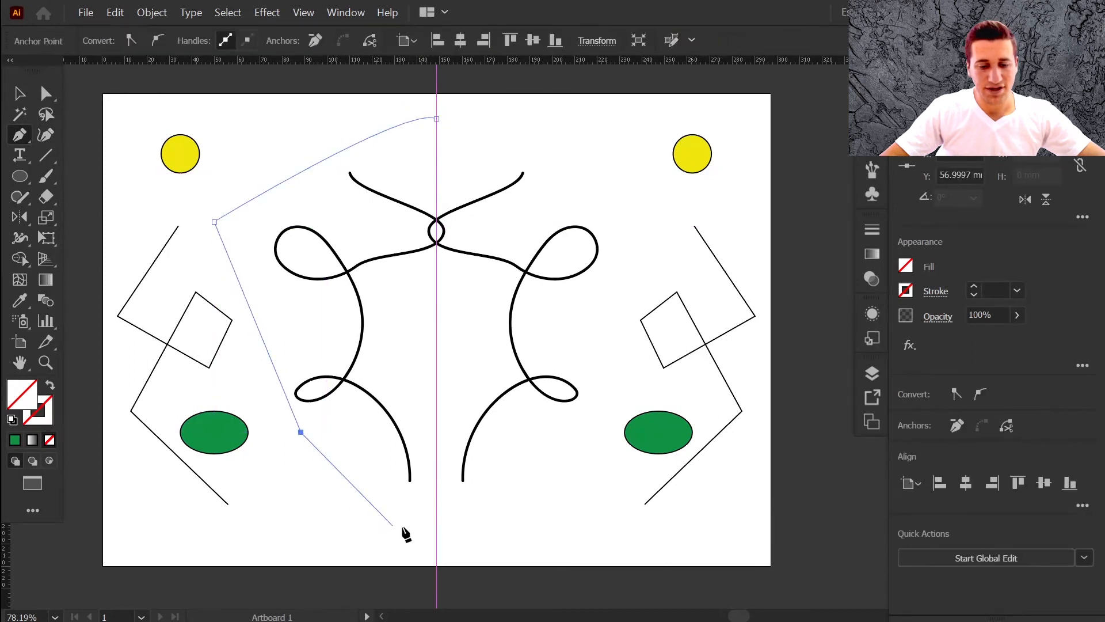
click(436, 517)
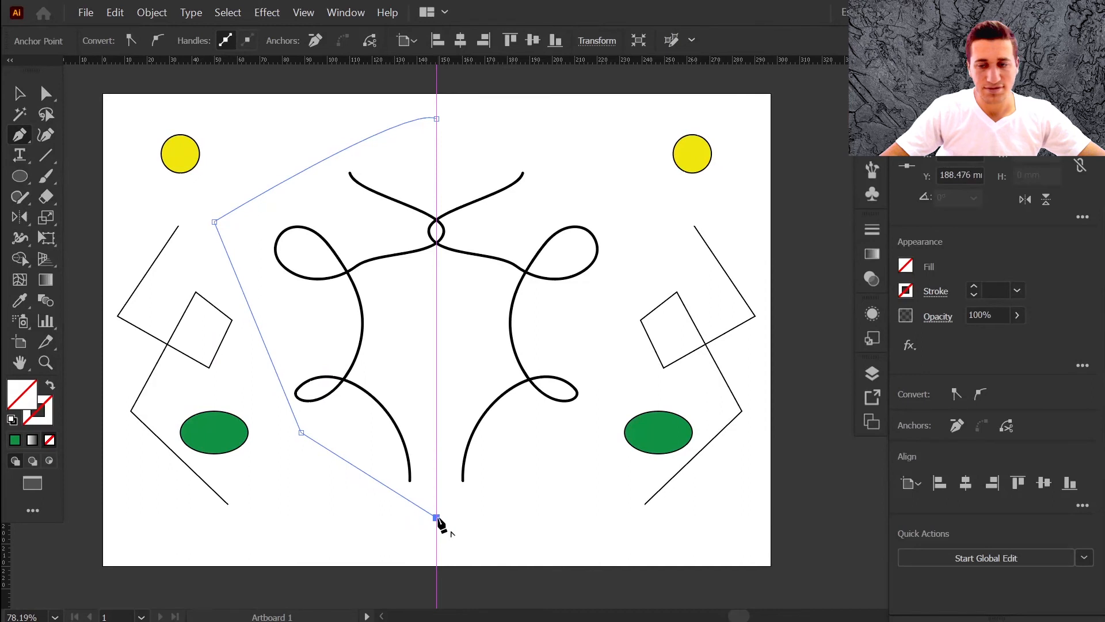
Give the half outline a 5 pt stroke and deselect it
click(974, 287)
click(975, 288)
click(974, 287)
click(975, 288)
click(975, 287)
click(19, 93)
click(137, 108)
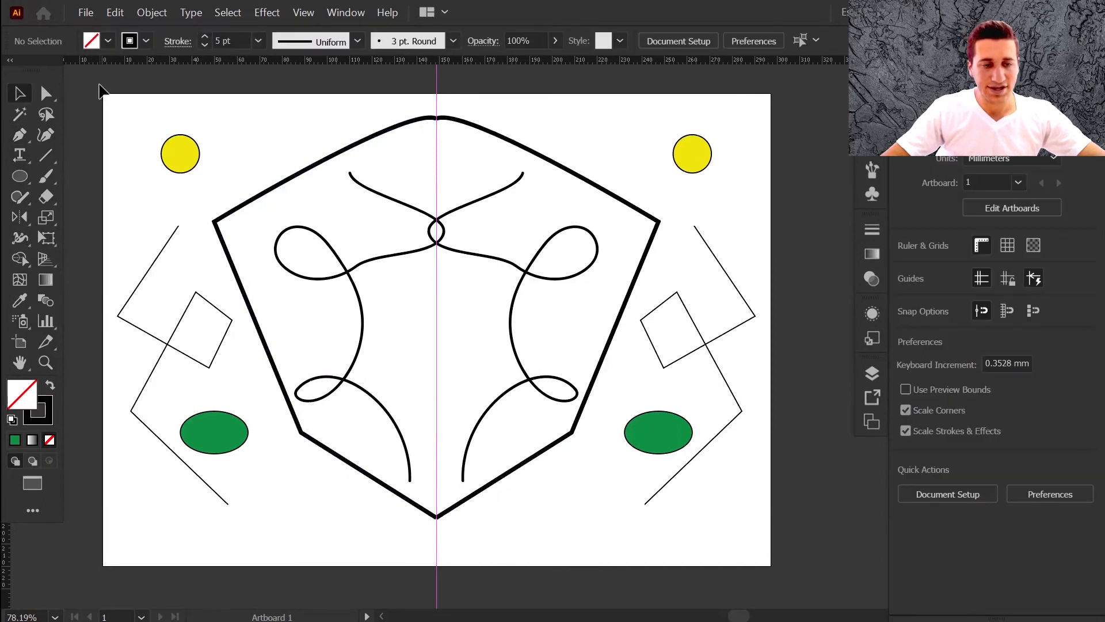
Select the artwork on the artboard's left half and expand its appearance, checking the resulting group before deselecting it
drag(99, 84, 384, 556)
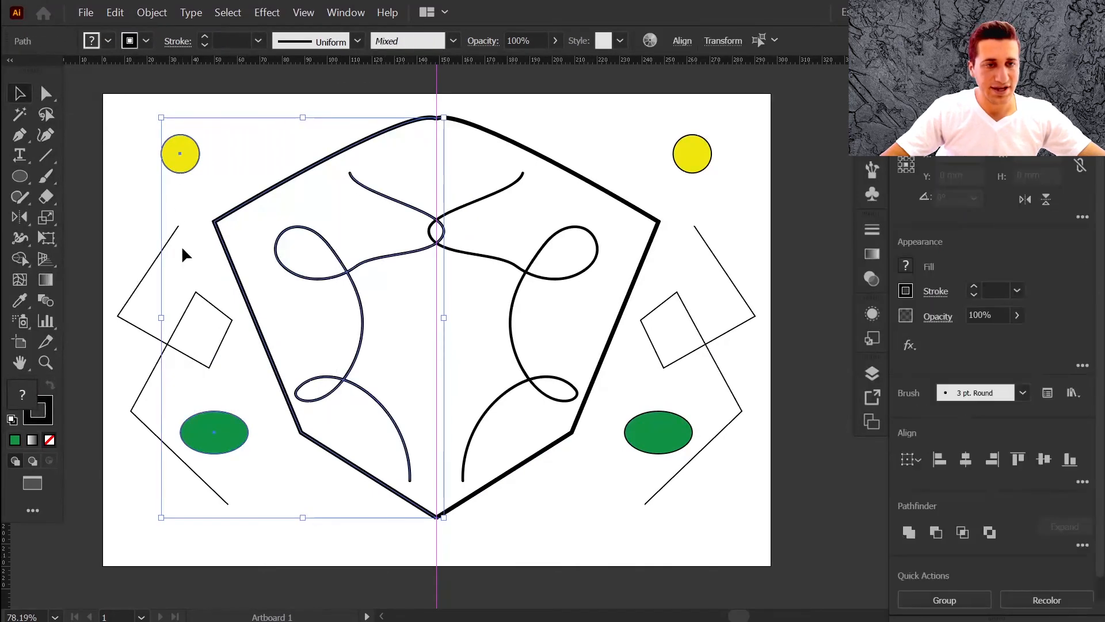
click(151, 12)
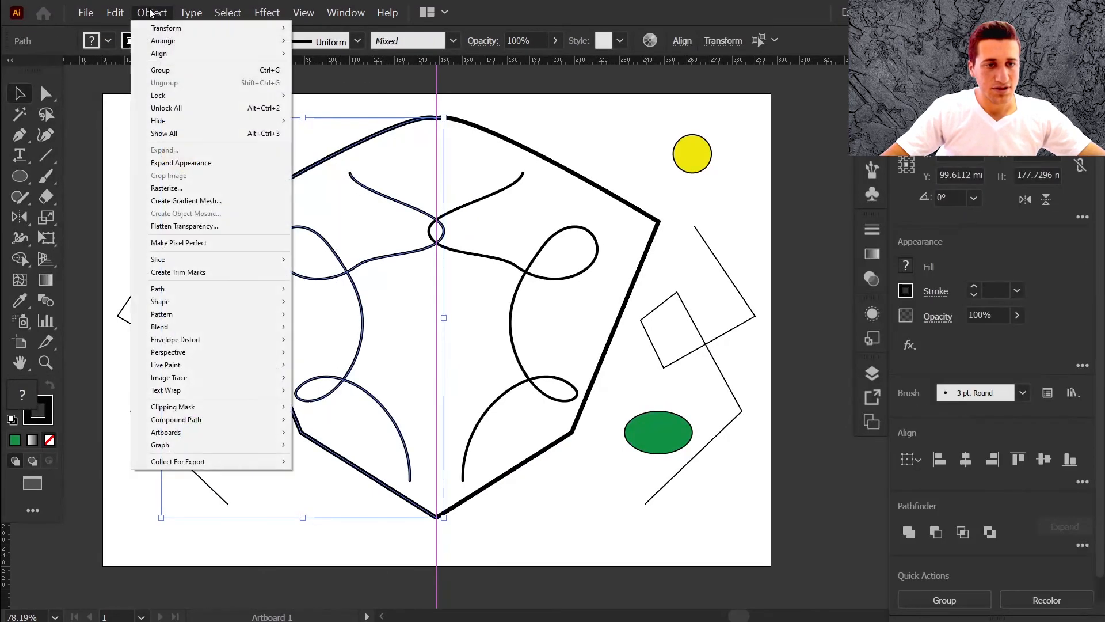
click(227, 164)
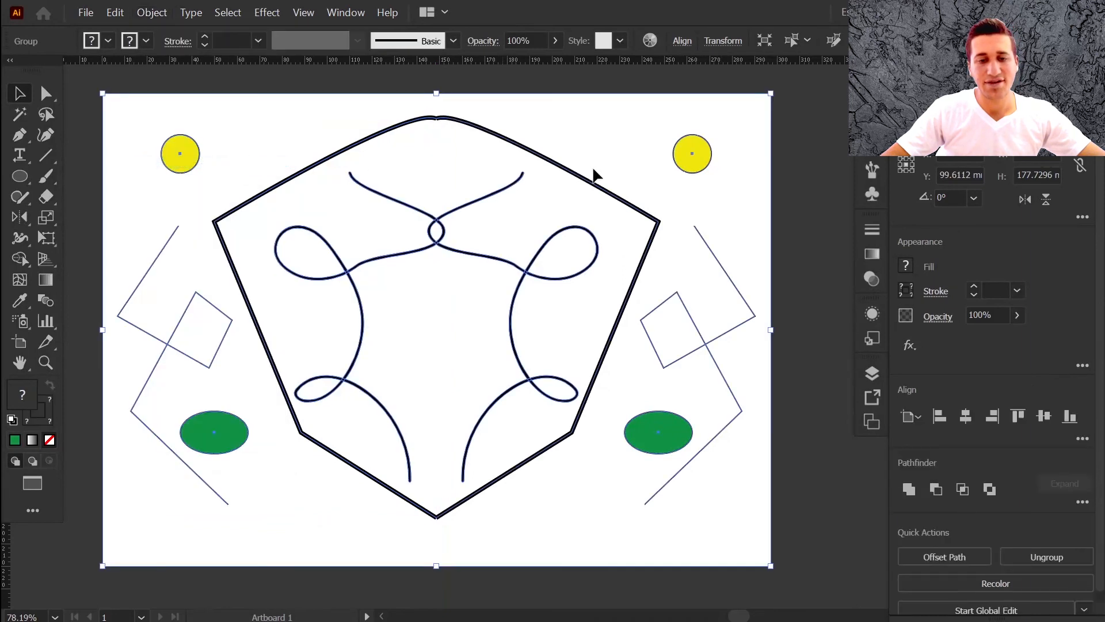
click(790, 193)
click(688, 161)
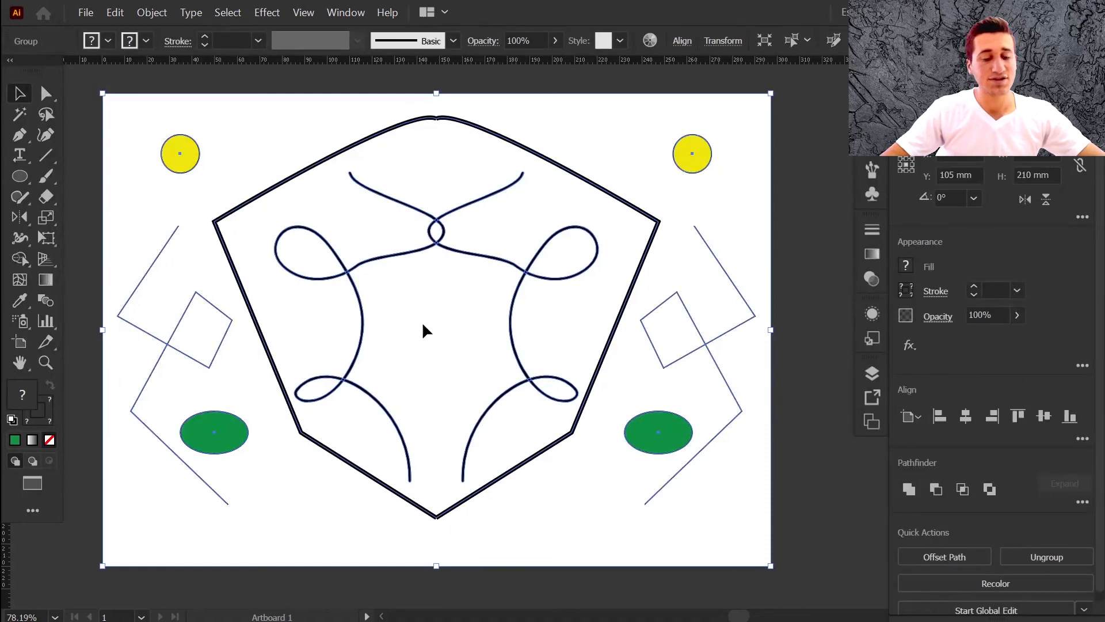
click(795, 271)
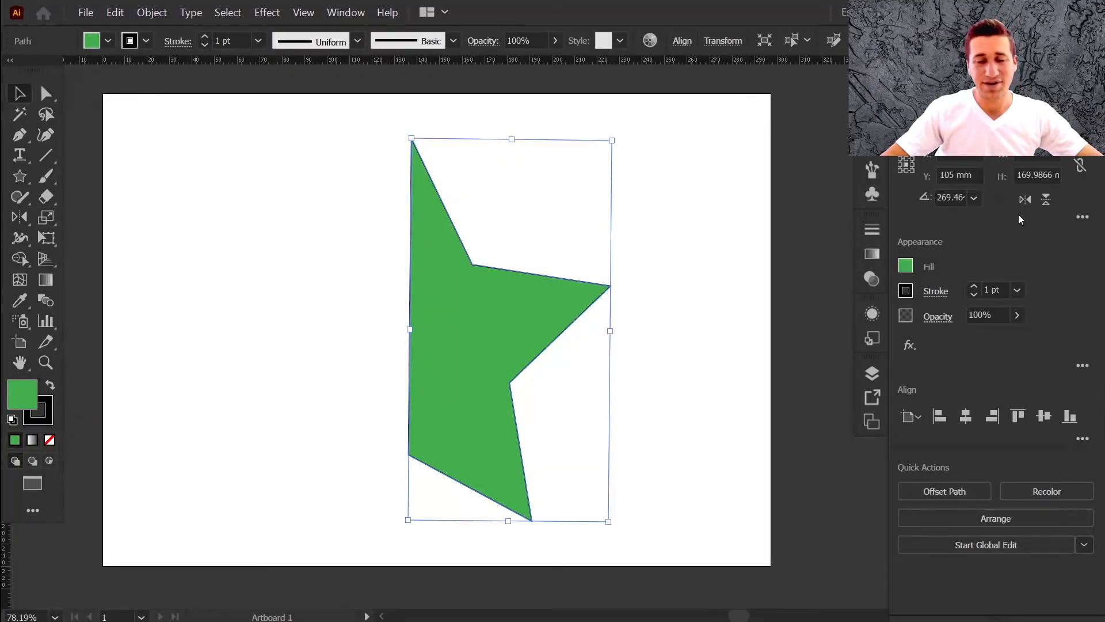
Reflect the green half star across its straight edge, and reflect a copy back to complete the star
click(18, 218)
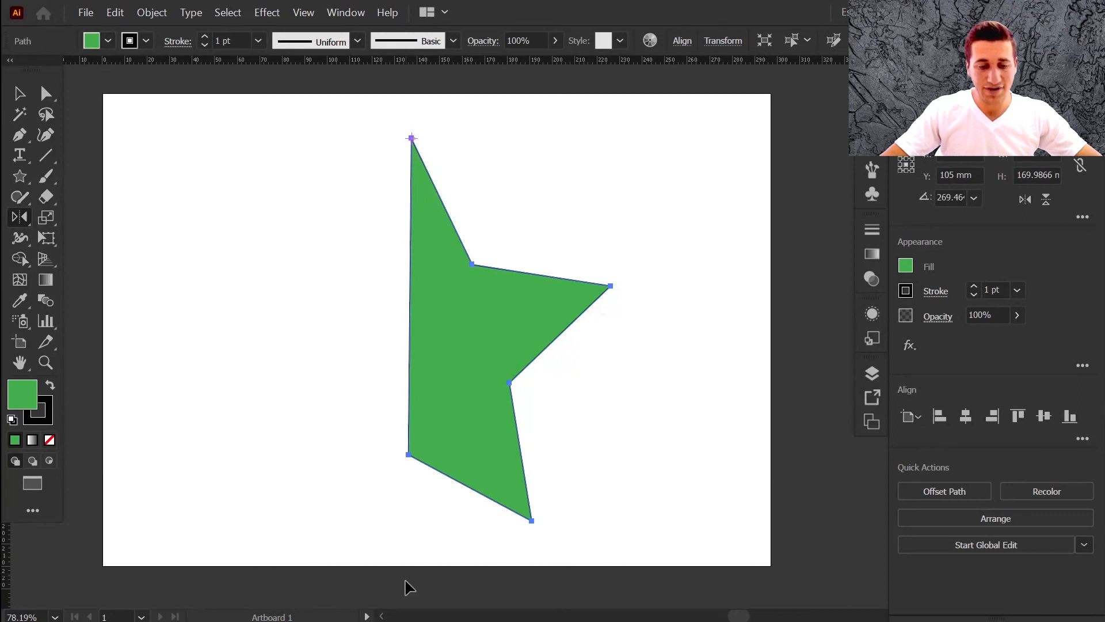
click(408, 454)
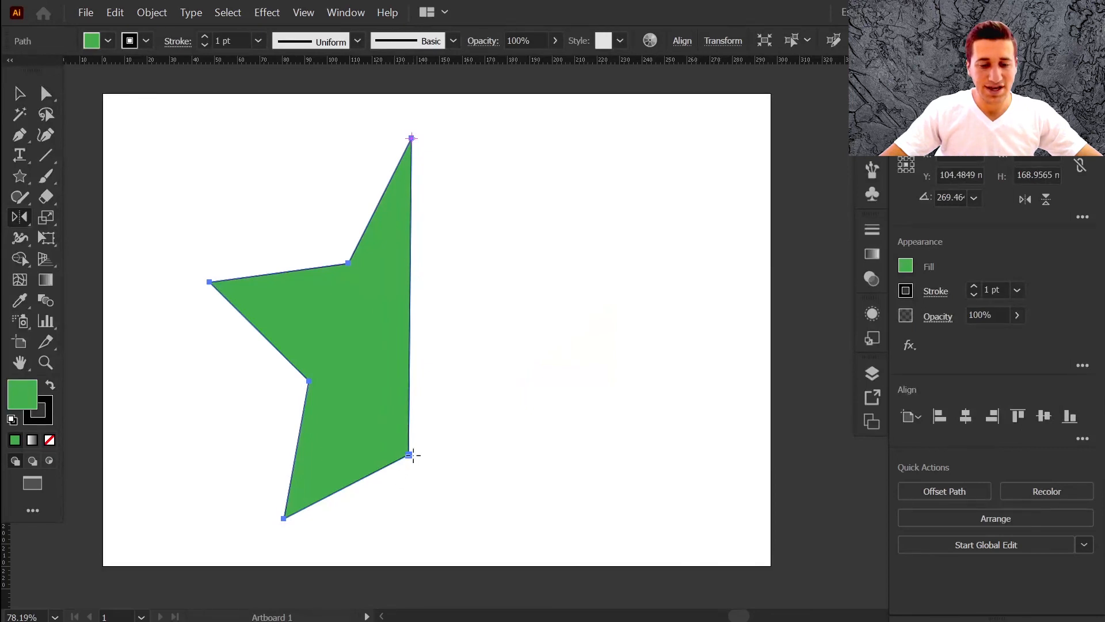
click(409, 455)
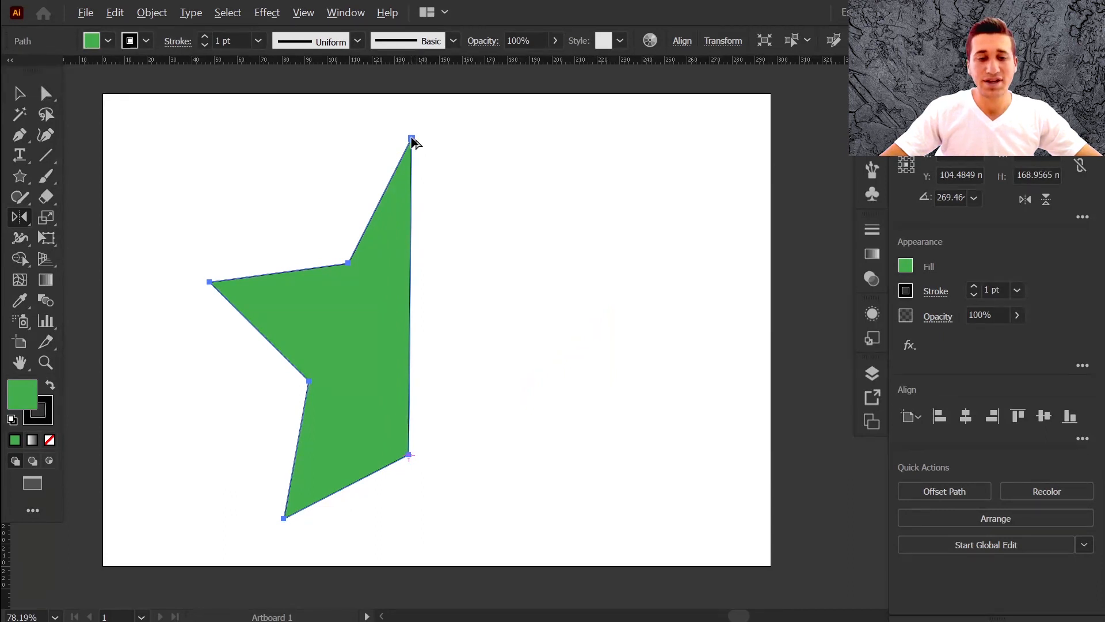
drag(414, 142, 412, 139)
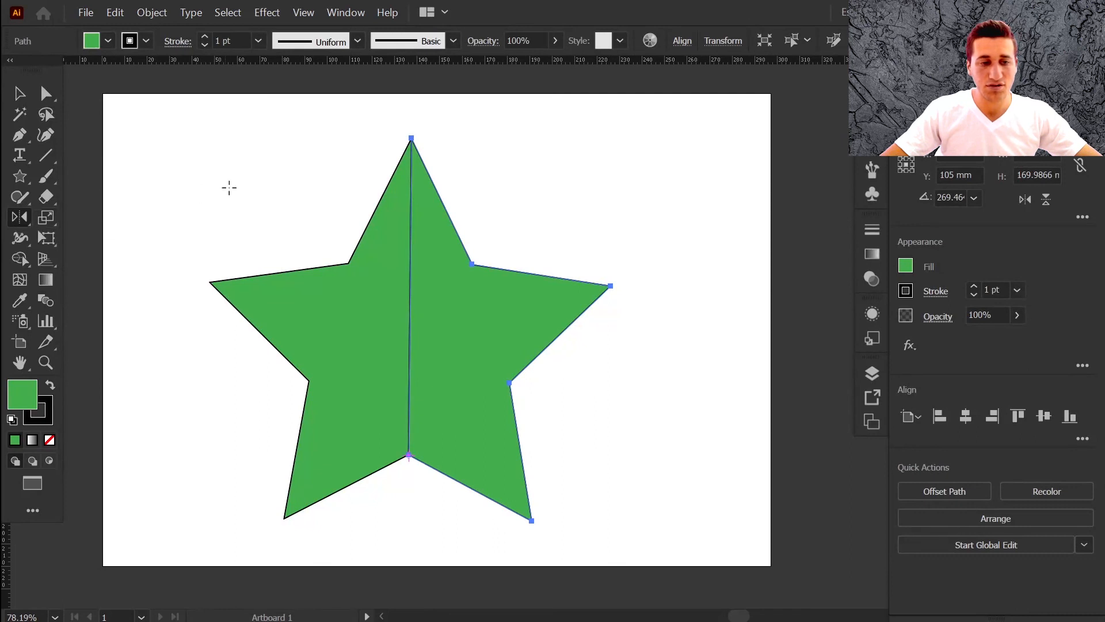
Preview the horizontal and vertical Reflect axes on the right half of the star, and cancel the reflection
key(Return)
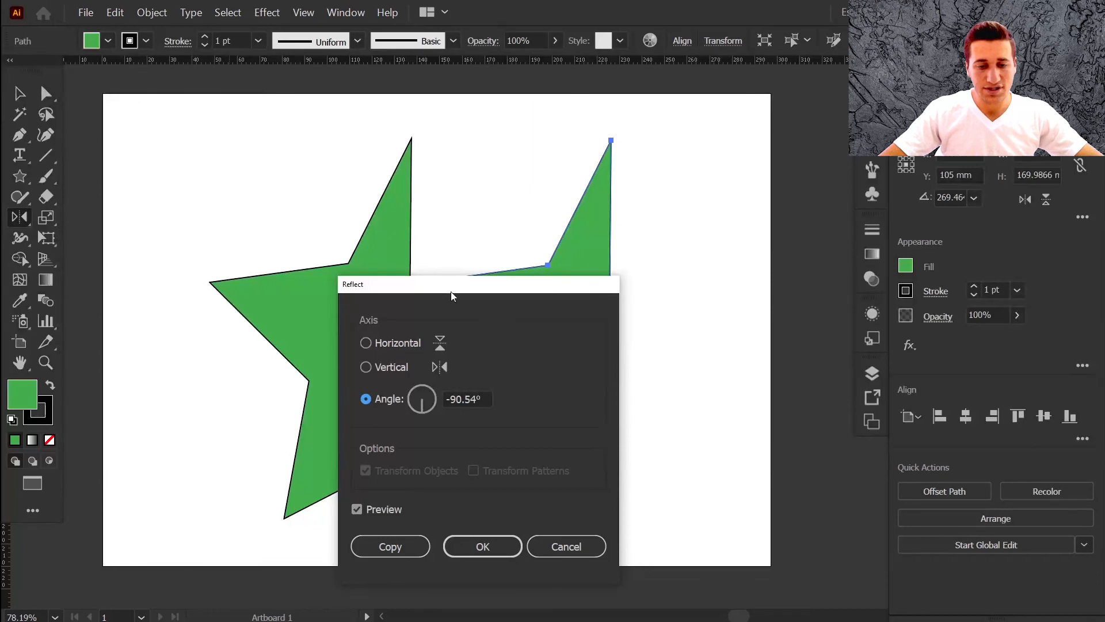
drag(455, 290, 581, 185)
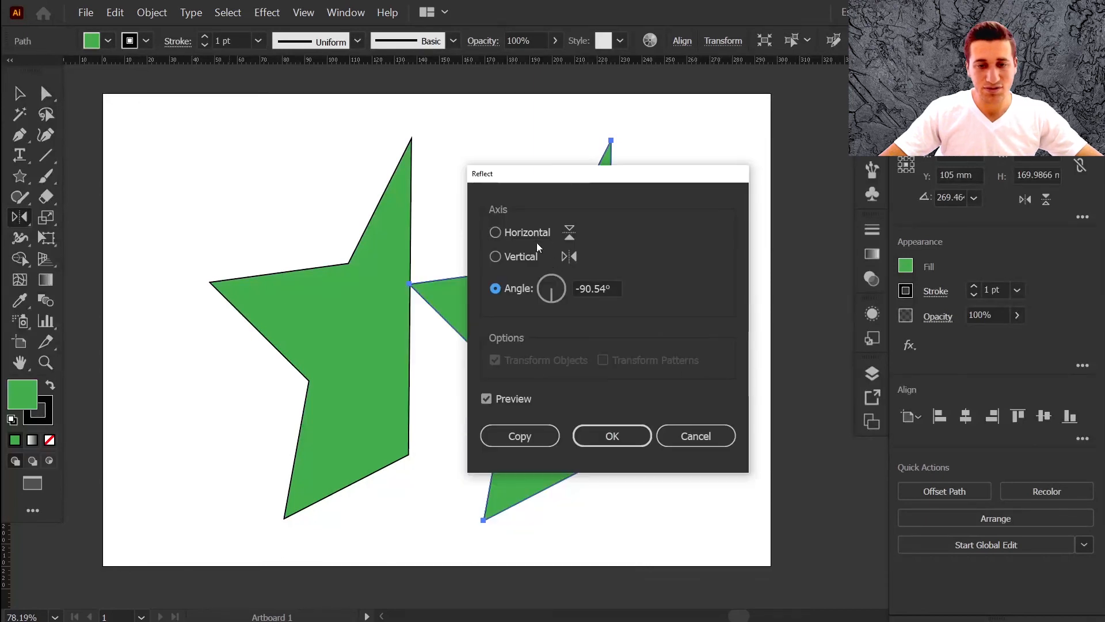
click(516, 233)
click(517, 262)
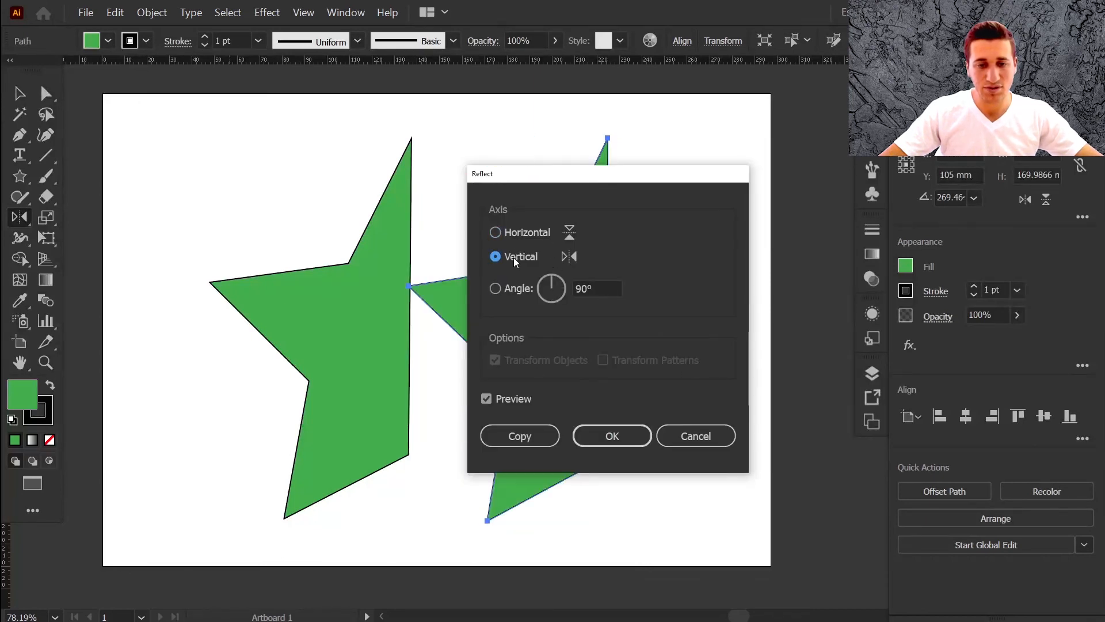
click(719, 439)
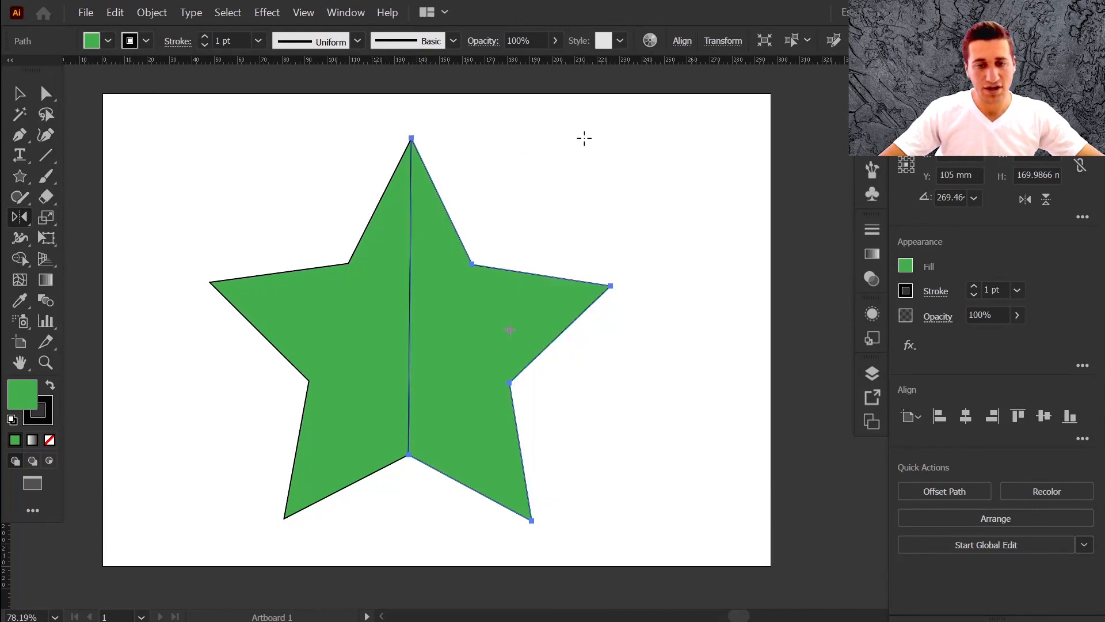
Set the reflection origin above and to the right of the star, and reflect a tilted copy of its right half over the artboard's right edge
click(584, 137)
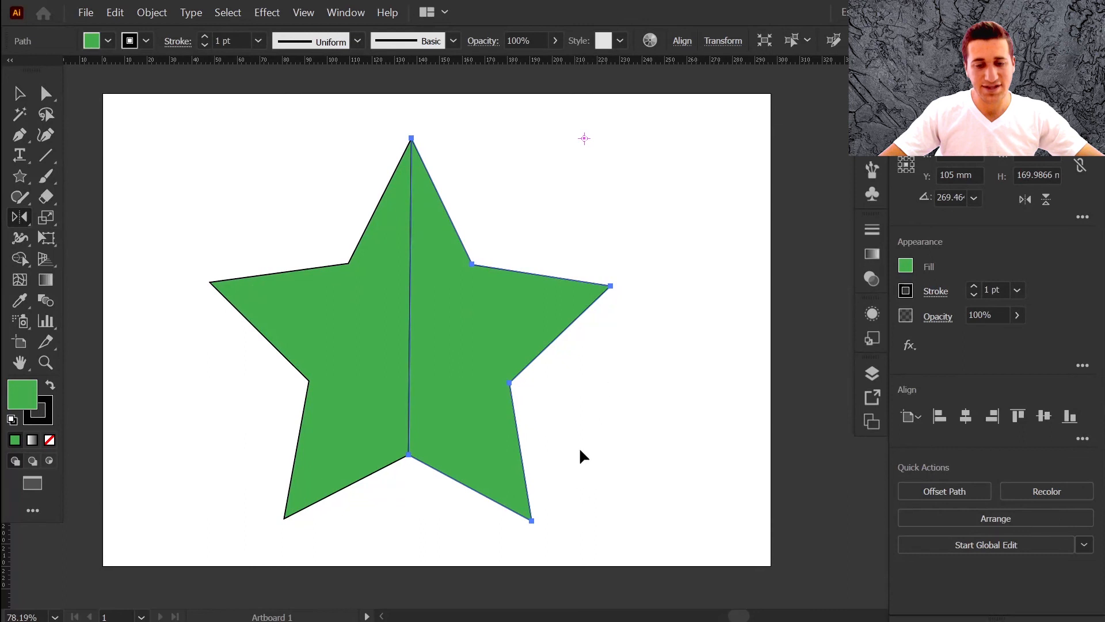
drag(459, 444, 761, 351)
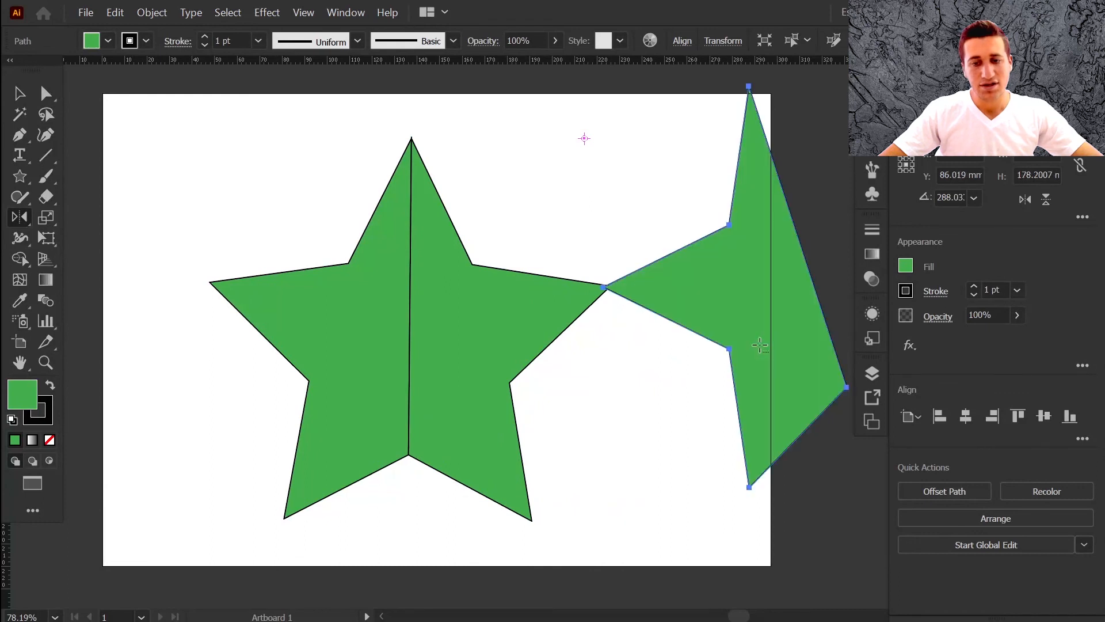